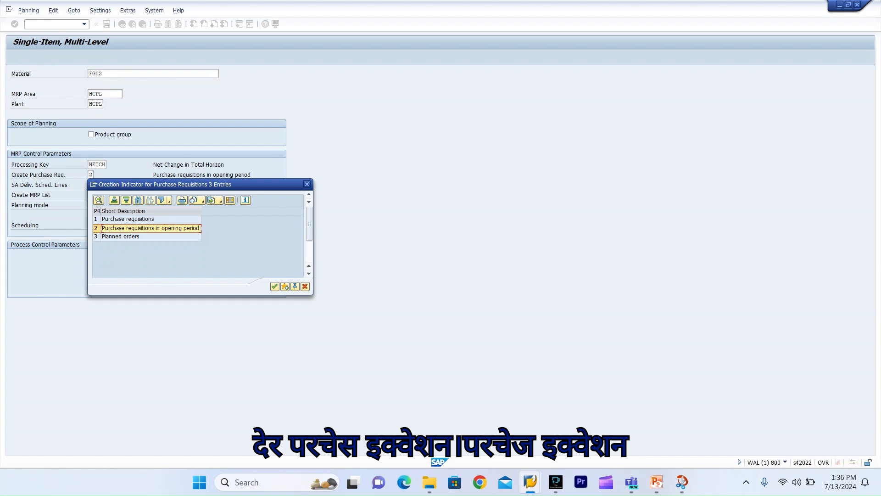
Step: Review the possible values for Create Purchase Req. and for Planning mode, closing each list without changing the setting
left_click(150, 237)
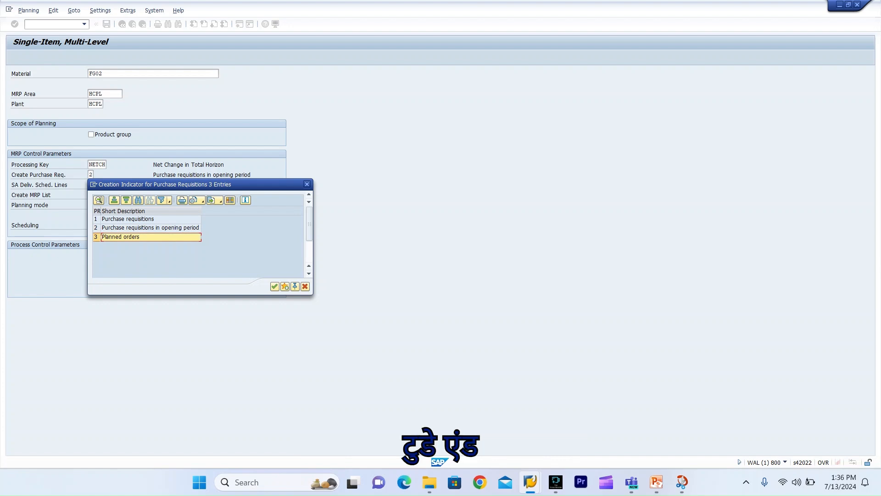
left_click(307, 184)
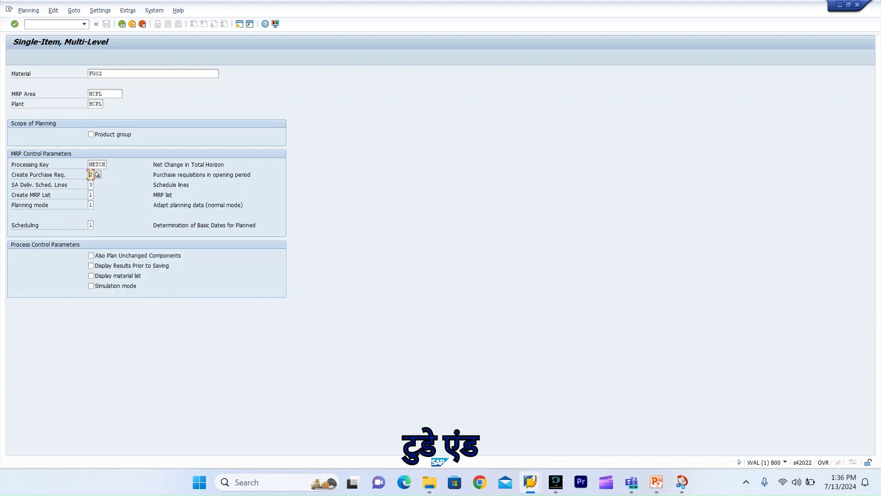
left_click(90, 205)
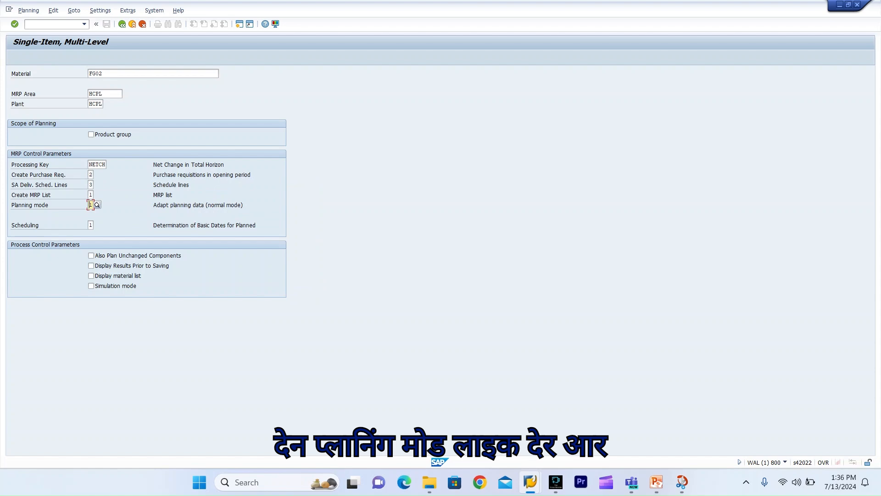
left_click(97, 205)
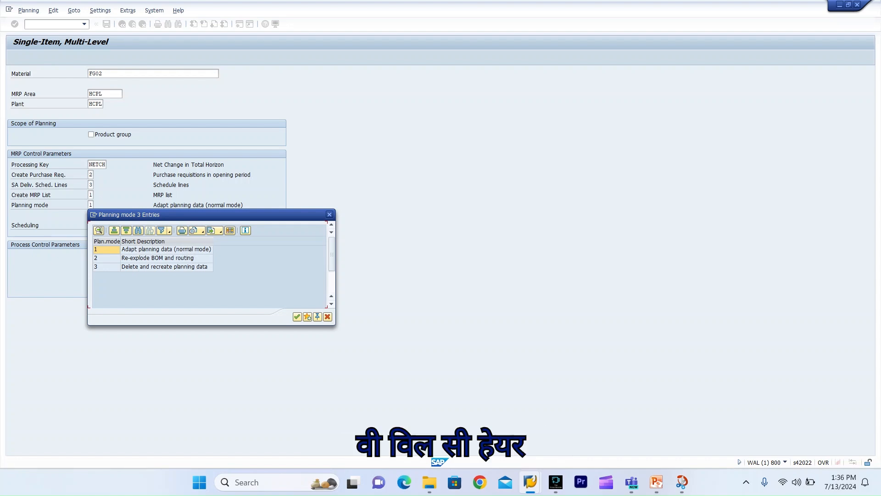
key("Escape")
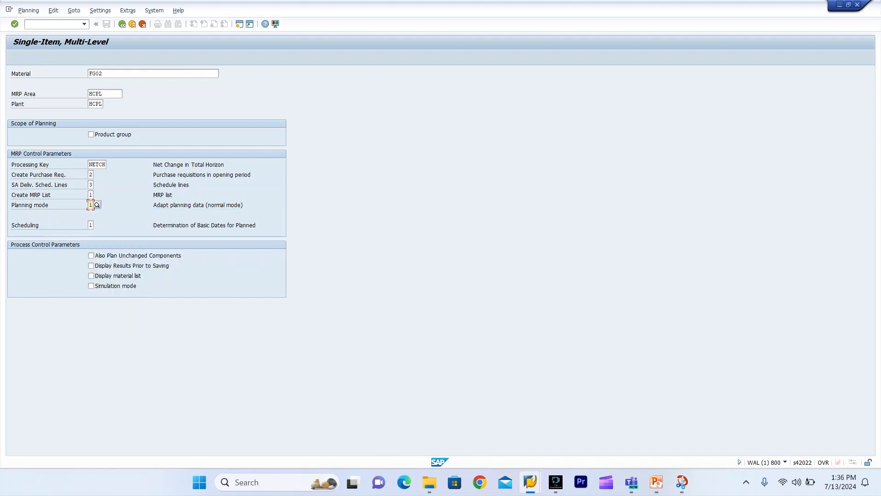
Step: Review the possible values for the Scheduling parameter, including Lead Time Scheduling and Capacity Planning, without changing the setting
left_click(91, 225)
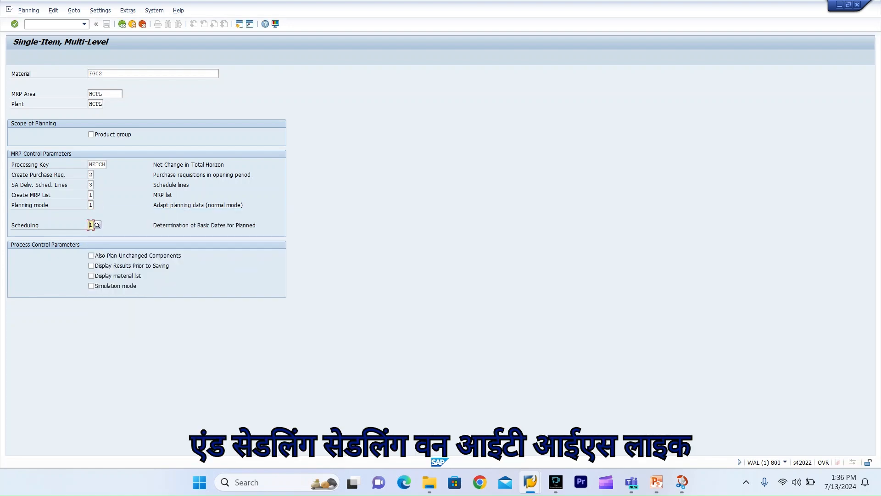
left_click(97, 225)
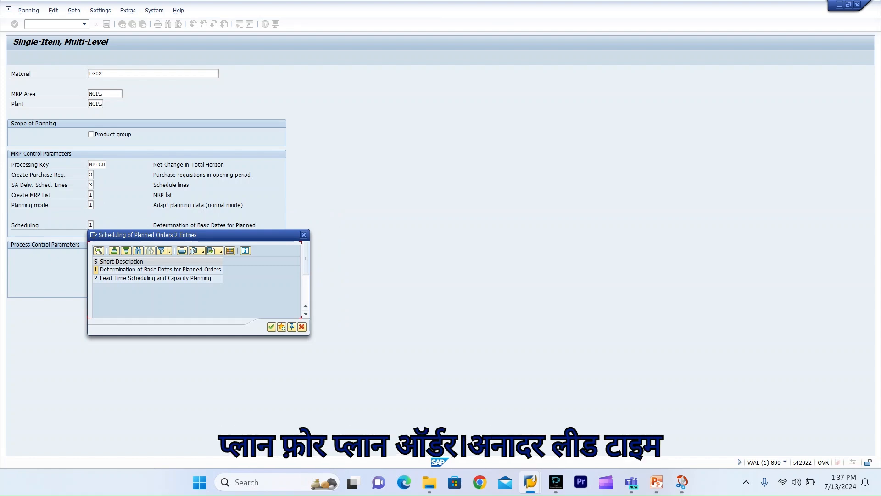
left_click(159, 278)
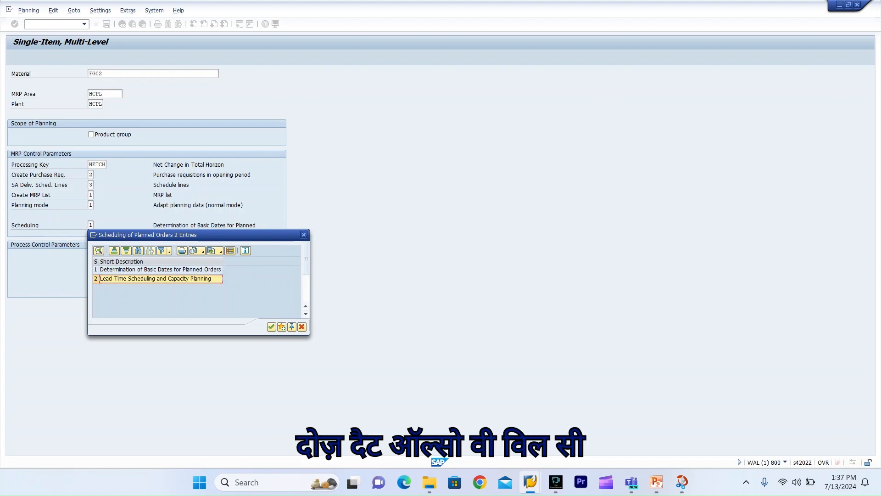
left_click(303, 234)
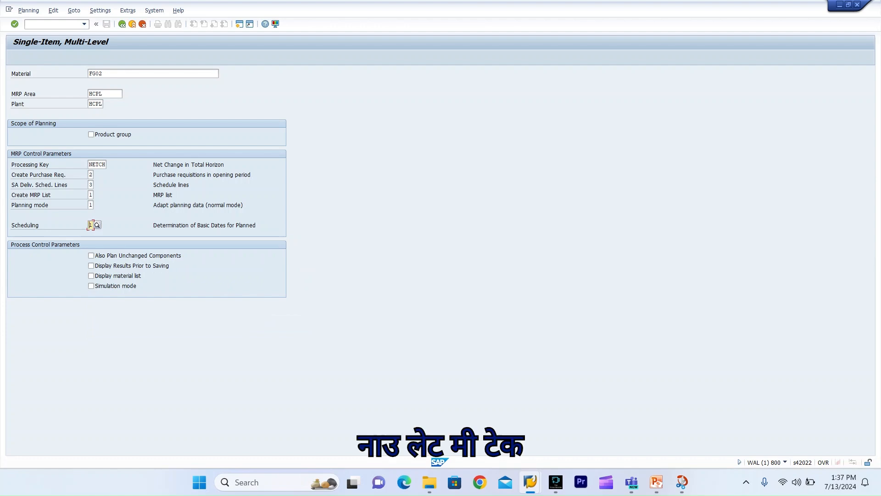
Step: Open the stock/requirements list with transaction MD04 for material FG02 in plant HCPL and examine its stock and requirement rows
left_click(51, 24)
type("/nmd")
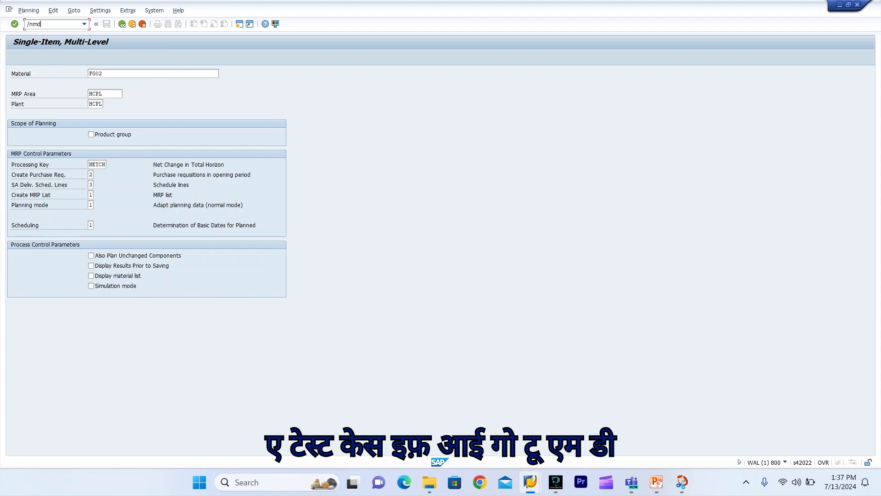
type("04")
key("Return")
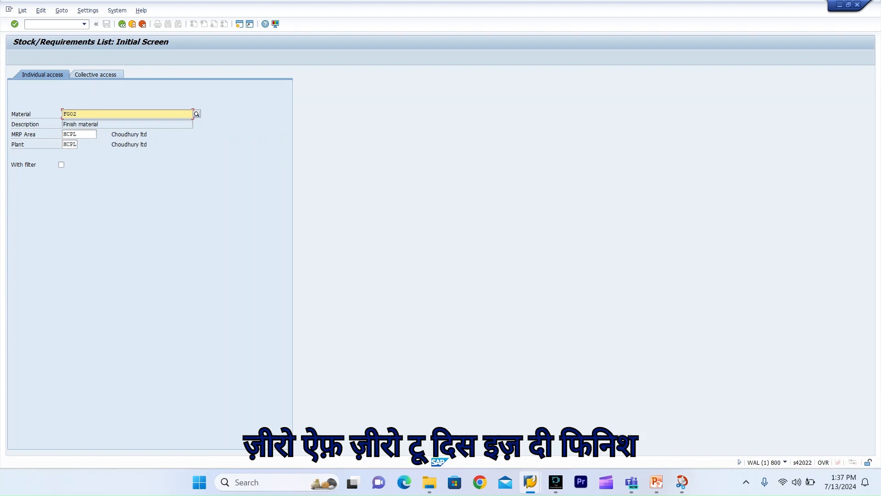
key("Return")
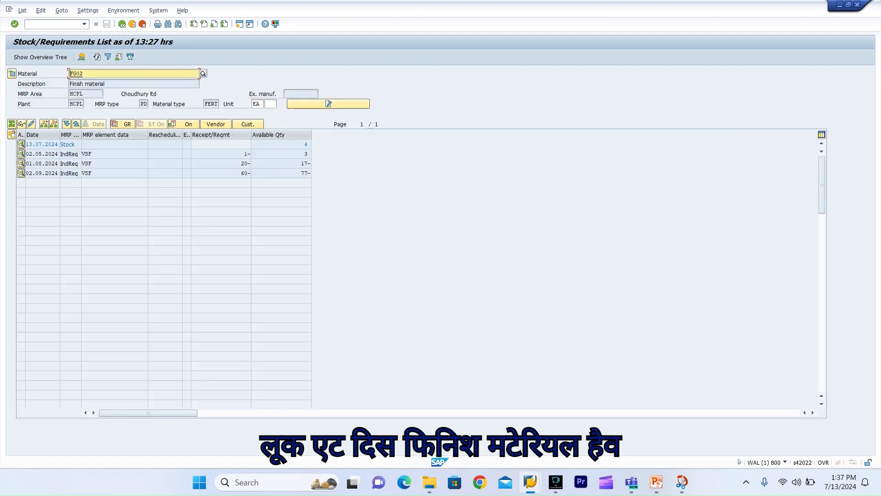
left_click(109, 155)
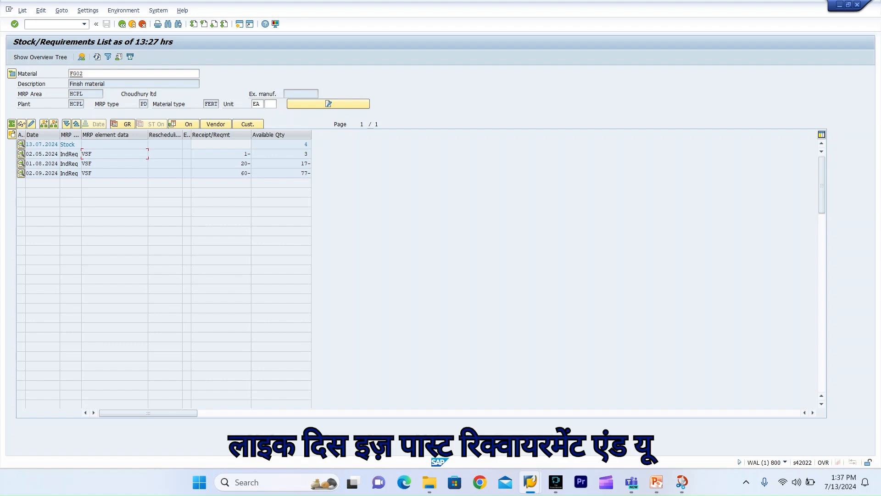
left_click(306, 145)
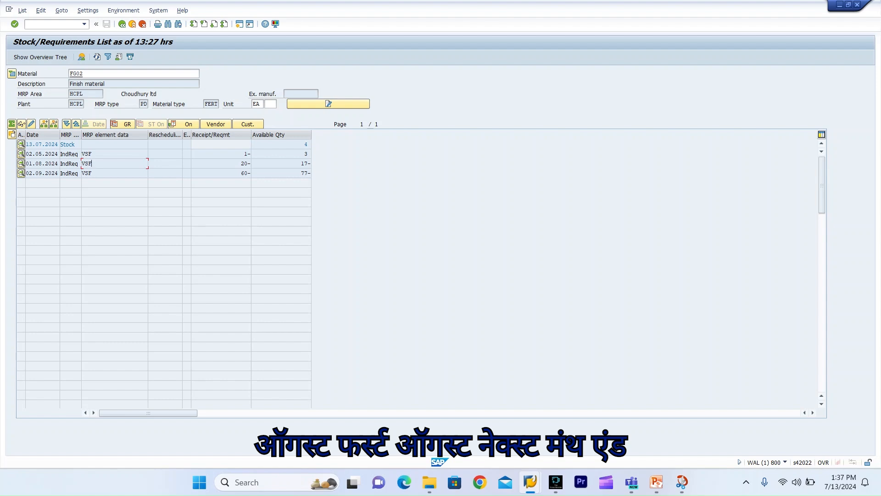
left_click(99, 173)
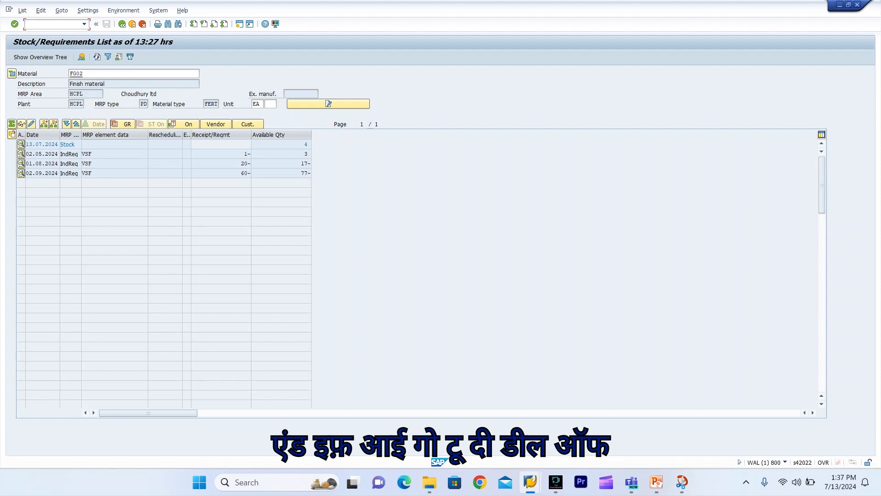
Step: Display the BOM of FG02 in a new session with transaction CS03 and BOM usage 1, and inspect its two components
type("/o")
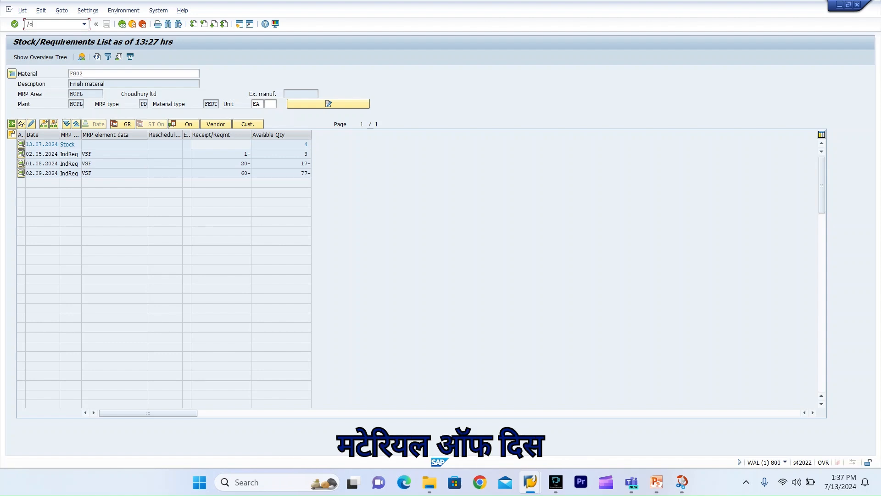
type("cs03")
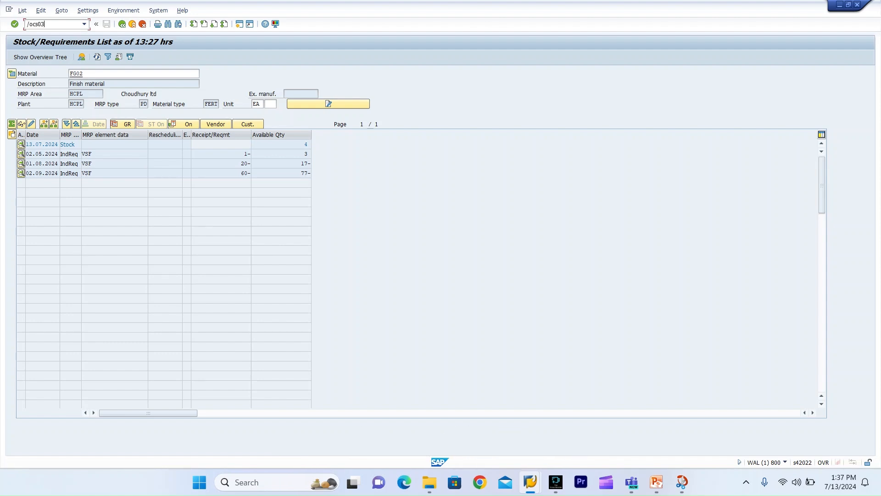
key("Return")
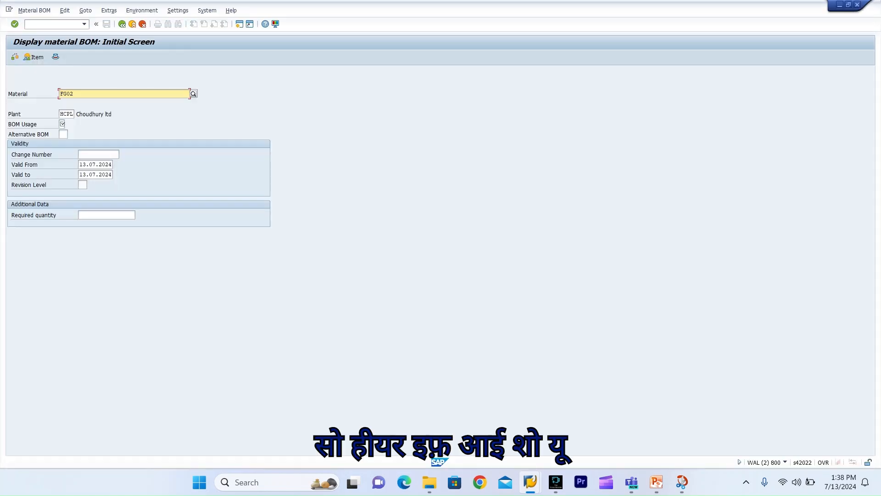
left_click(62, 124)
type("1")
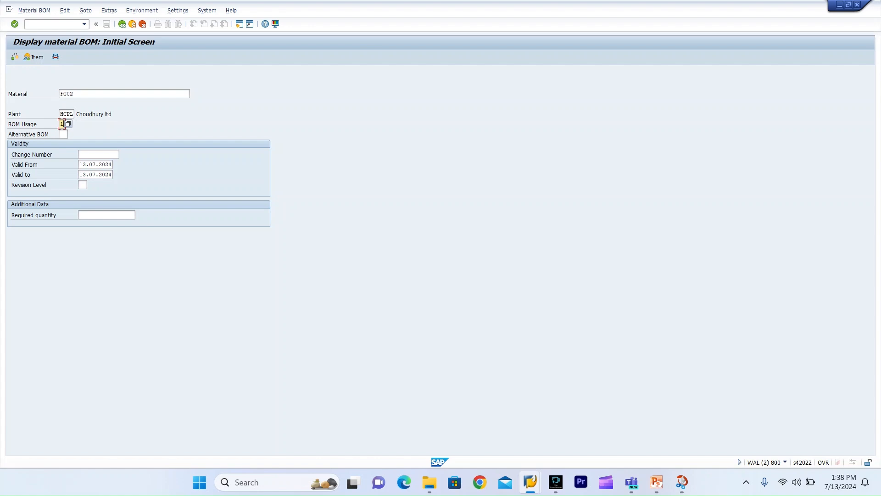
key("Return")
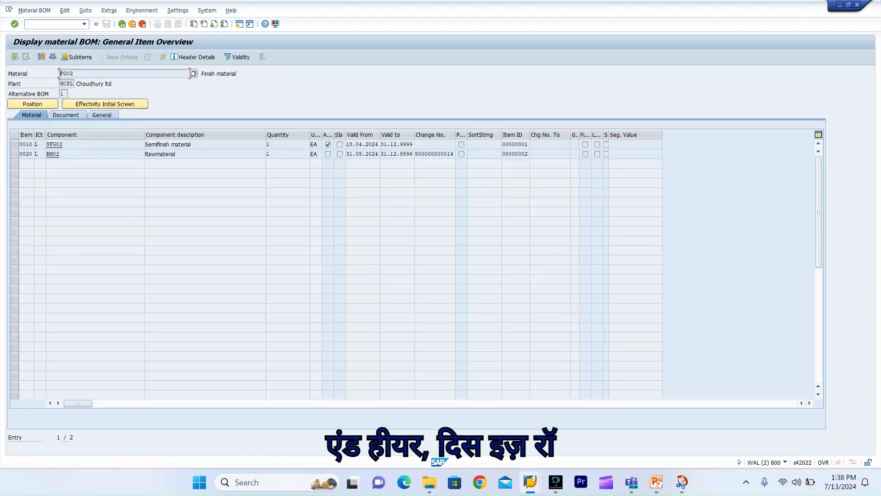
left_click(53, 153)
left_click(62, 144)
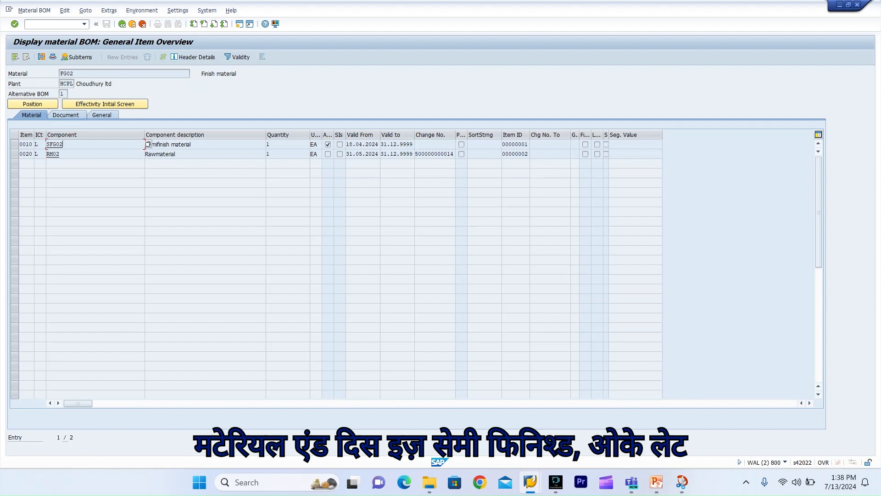
Step: Copy the raw material component's number and call up material RM02 for display with transaction MM03
left_click_drag(60, 154, 46, 154)
key("ctrl+c")
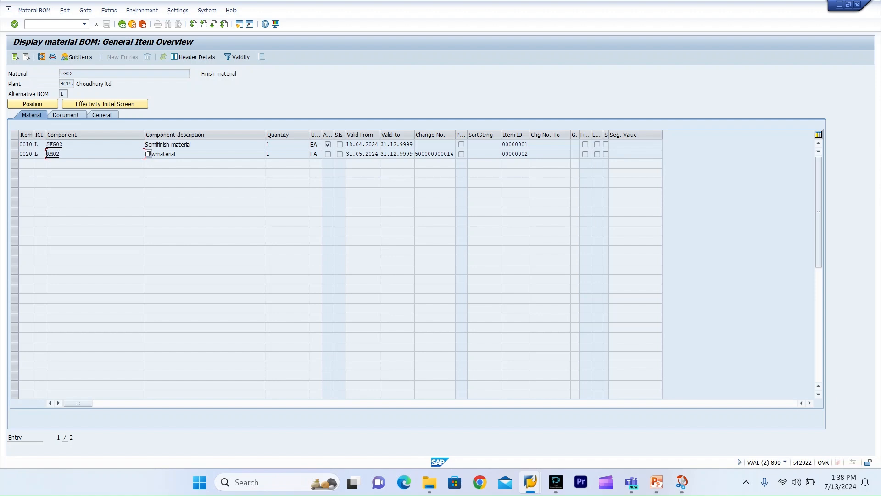
left_click(52, 25)
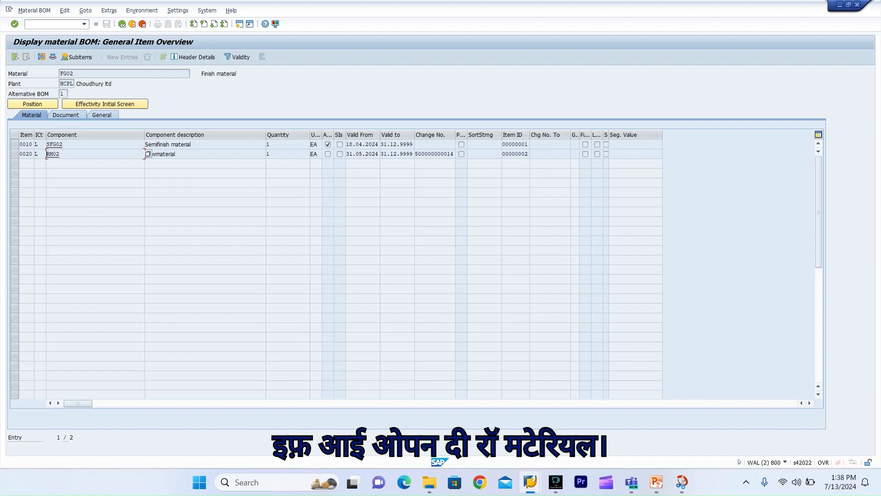
type("/nm")
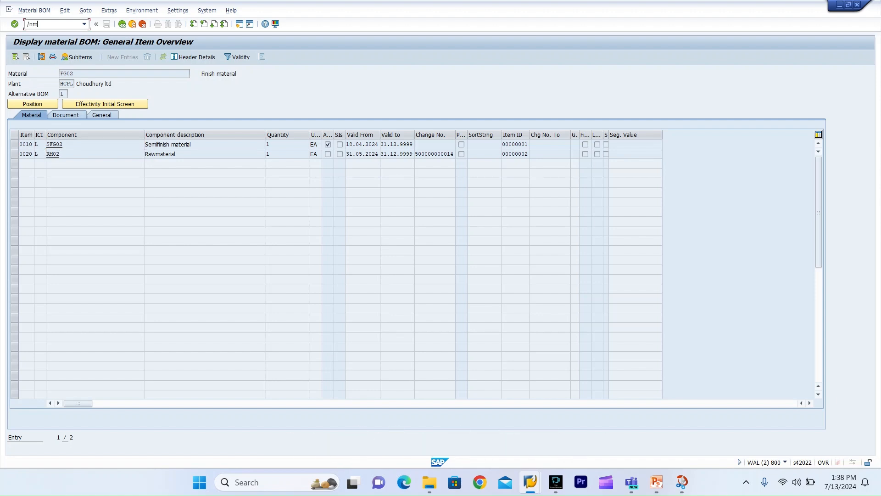
type("m03")
key("Return")
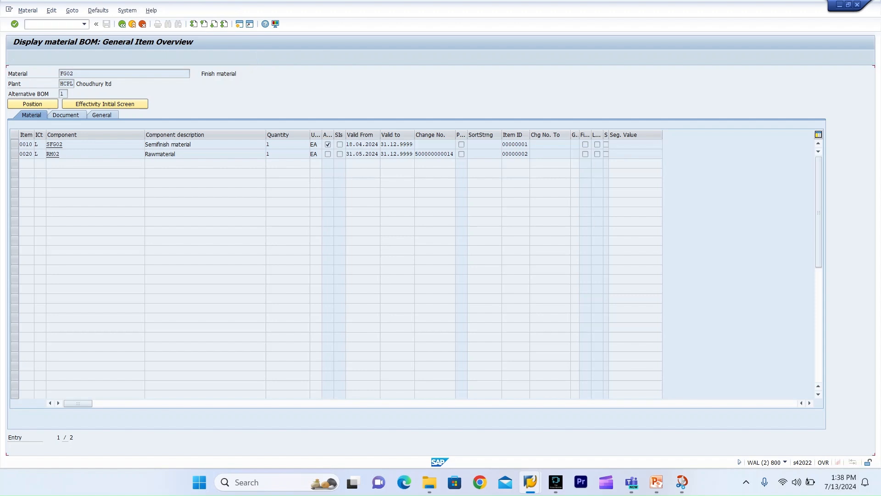
key("Delete")
key("Delete")
key("Delete")
key("Delete")
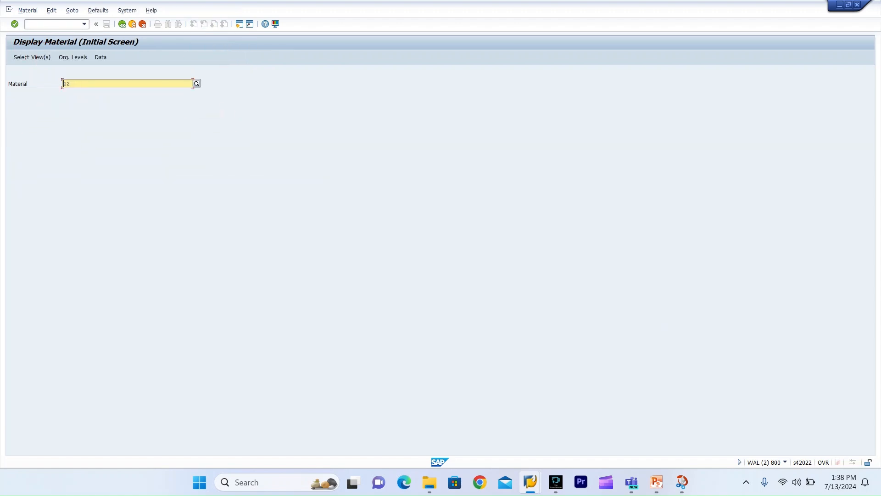
type("RM02")
key("Return")
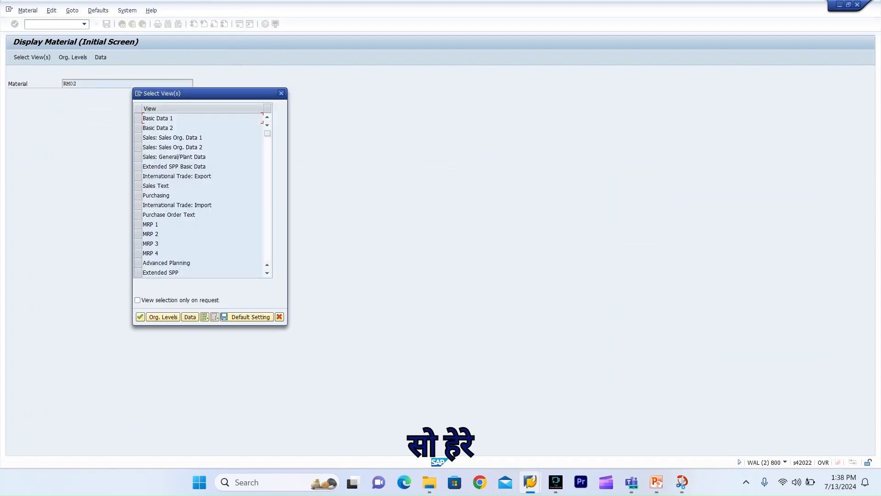
Step: Select the MRP 1 and MRP 2 views and open the material for plant HCPL
left_click(138, 233)
left_click(138, 224)
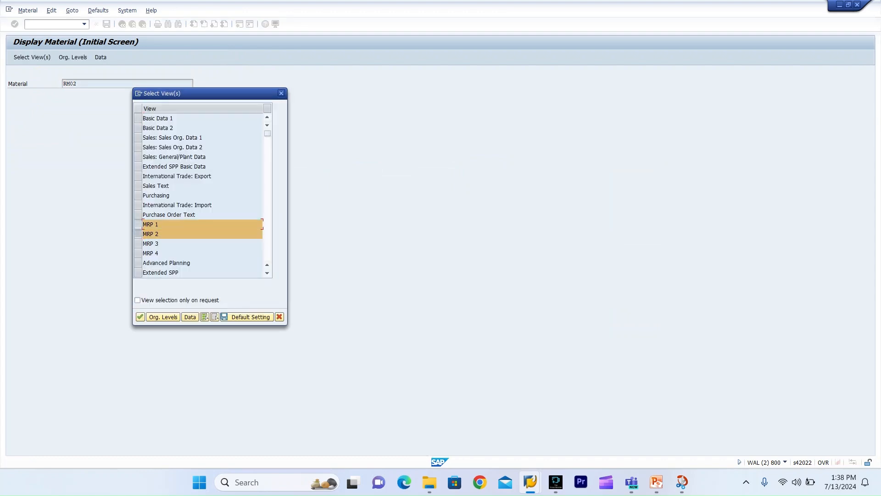
key("Return")
key("Down")
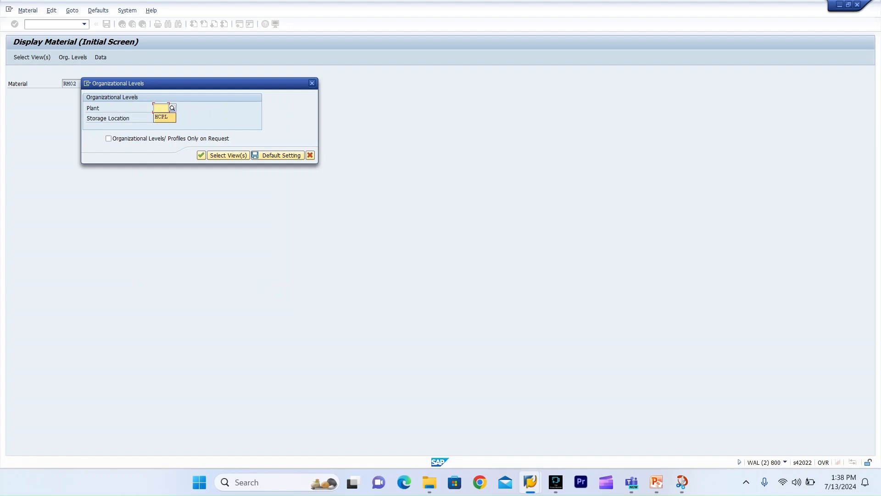
key("Return")
key("Return")
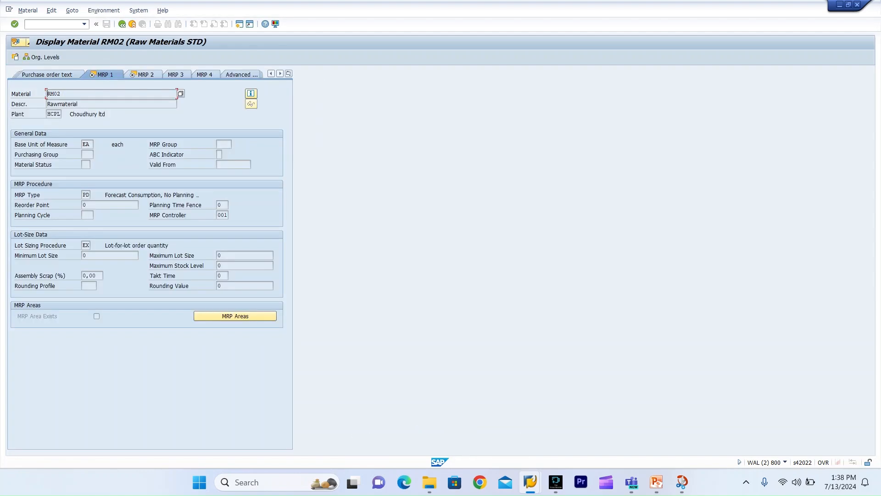
Step: Look up the scheduling margin key entries in the MRP 2 view and examine the opening period of key 001
left_click(146, 75)
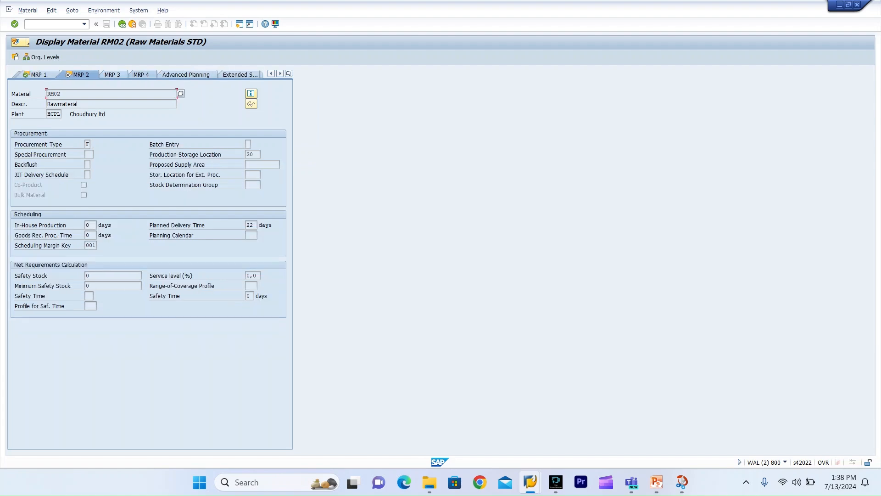
left_click(90, 245)
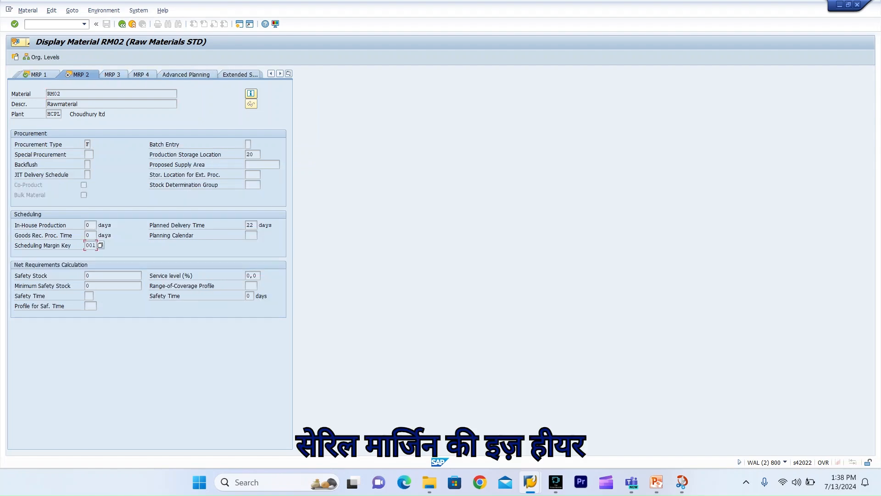
left_click(100, 245)
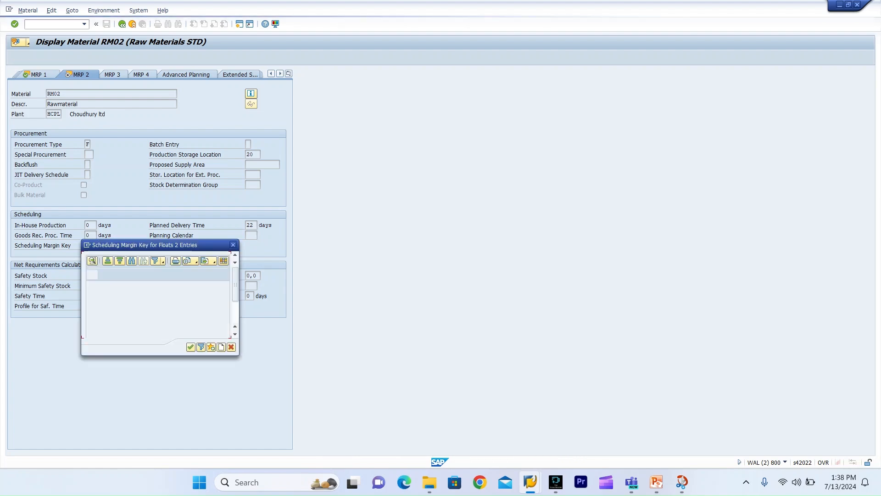
left_click(94, 302)
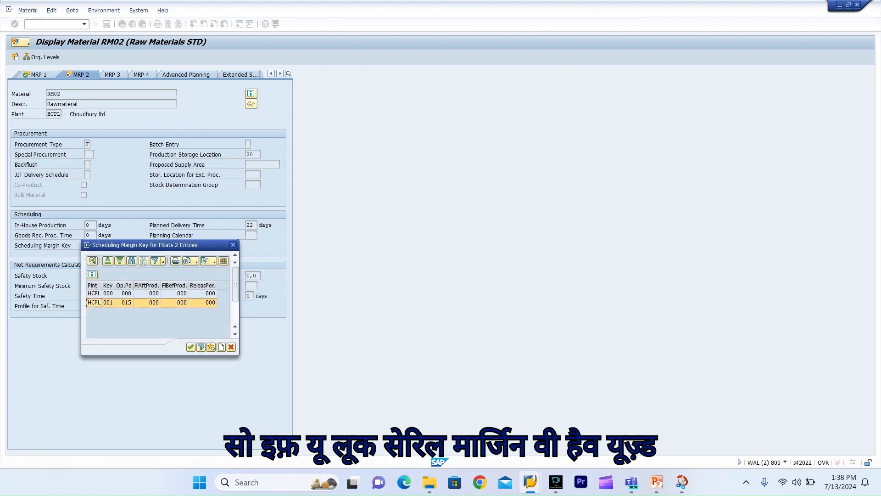
left_click_drag(133, 242, 227, 227)
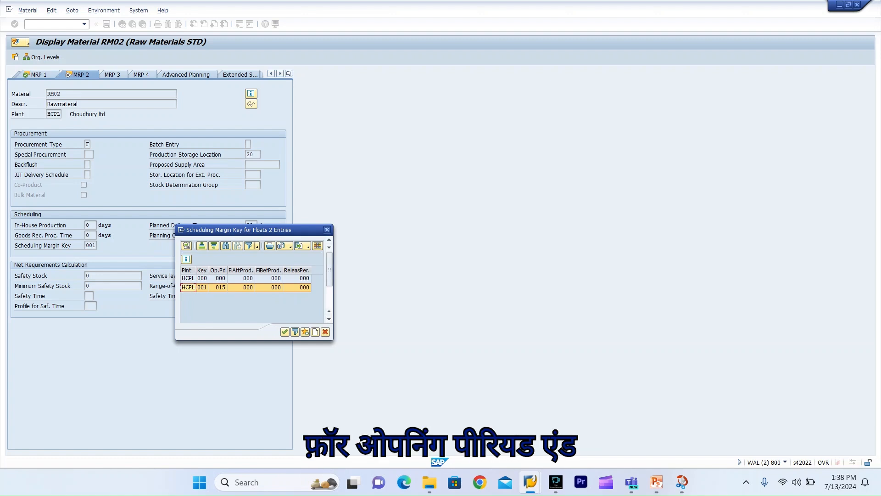
Step: Close the margin key list, examine RM02's goods receipt processing time, planned delivery time, procurement type and scheduling margin key, and leave the material display
key("Escape")
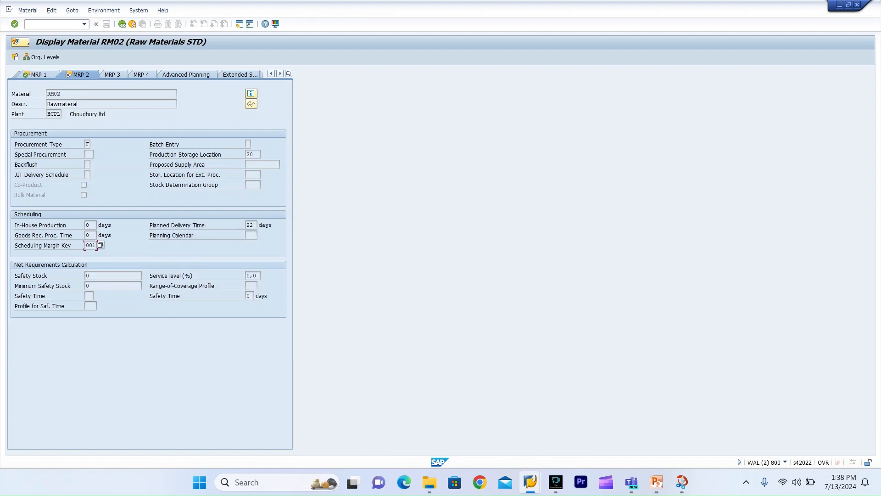
left_click(90, 235)
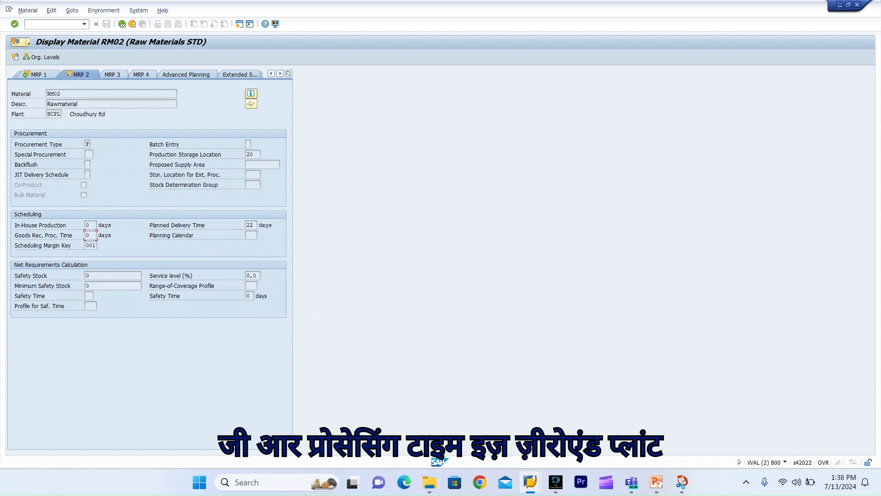
left_click(252, 225)
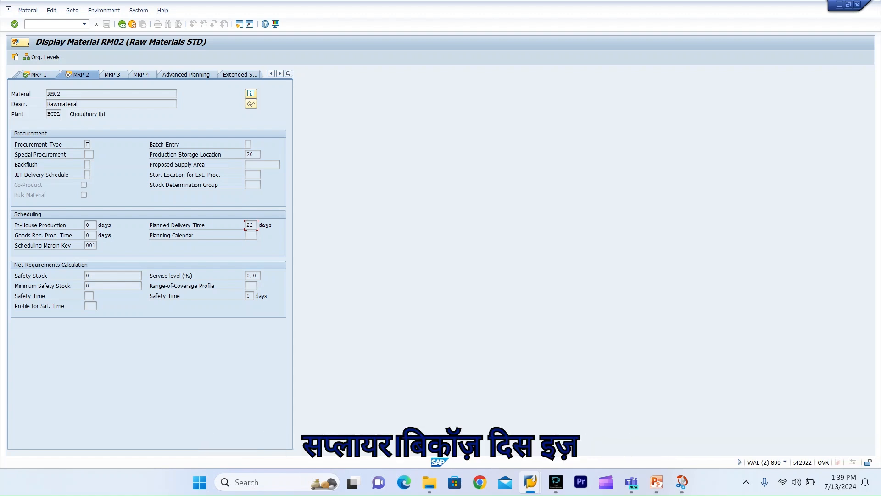
left_click(87, 144)
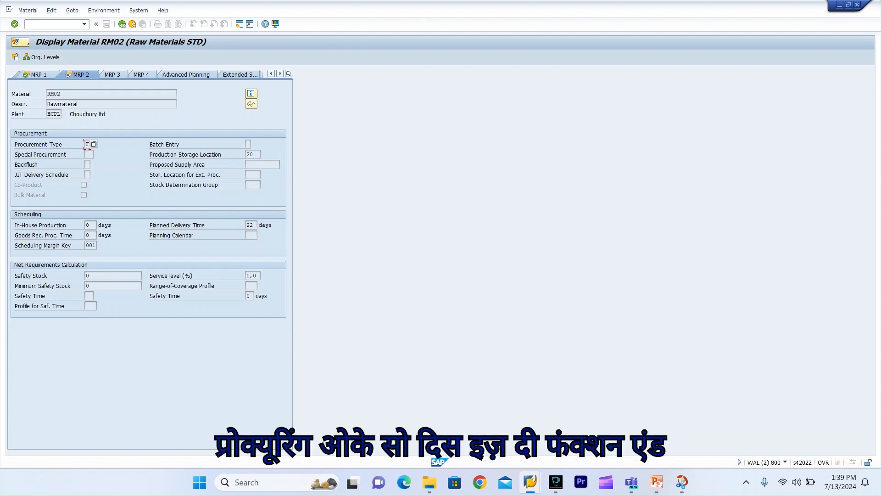
left_click(251, 226)
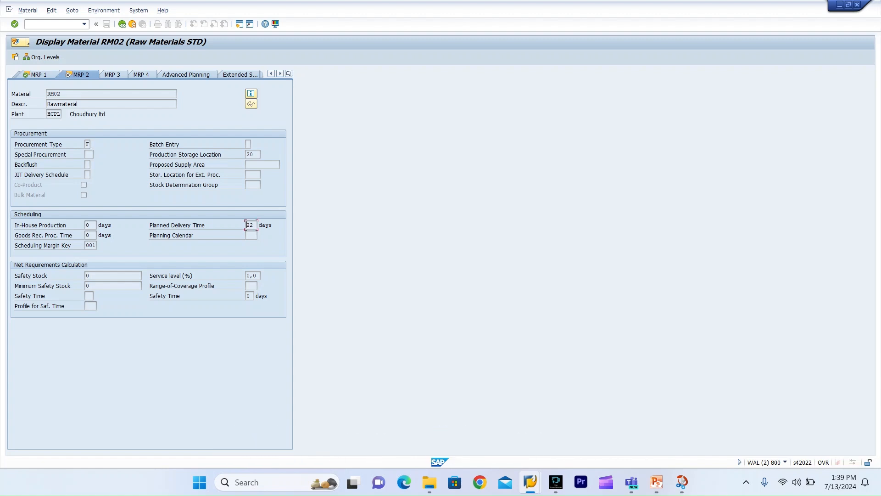
left_click(88, 245)
key("F3")
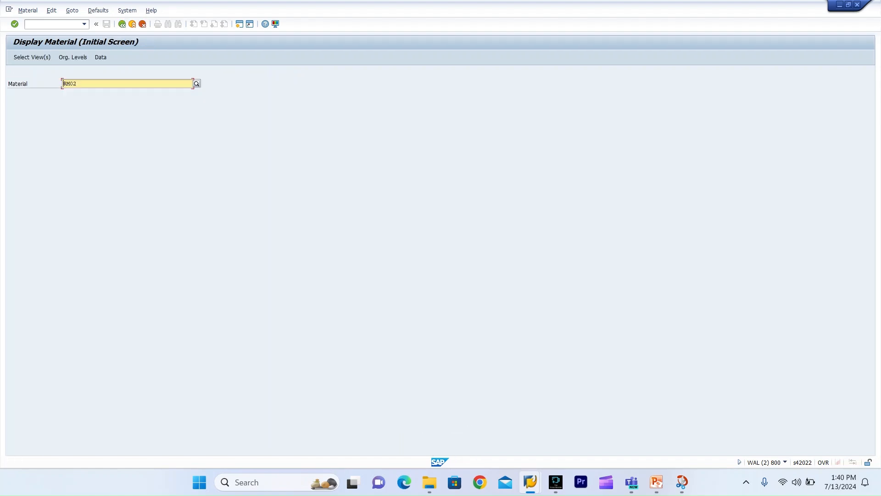
Step: Display the stock/requirements list of raw material RM02 for plant HCPL in a new session with transaction MD04
left_click(52, 24)
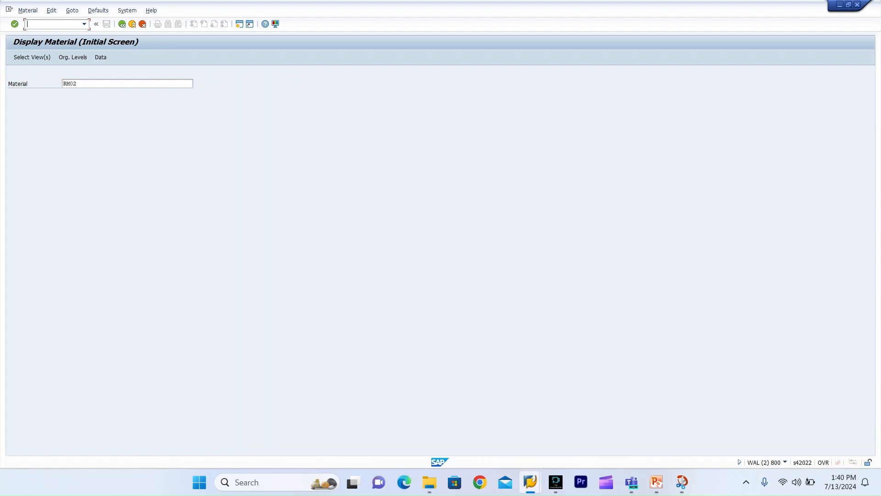
mouse_move(530, 482)
left_click(502, 413)
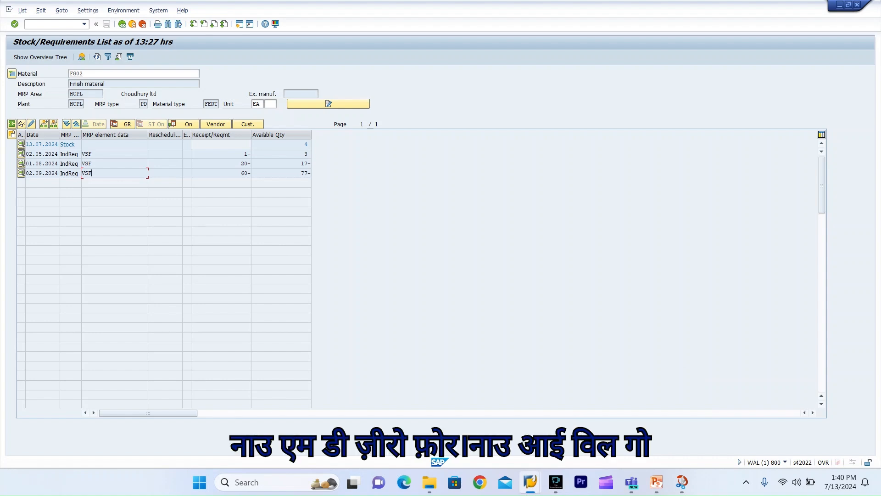
left_click(55, 24)
type("/omd04")
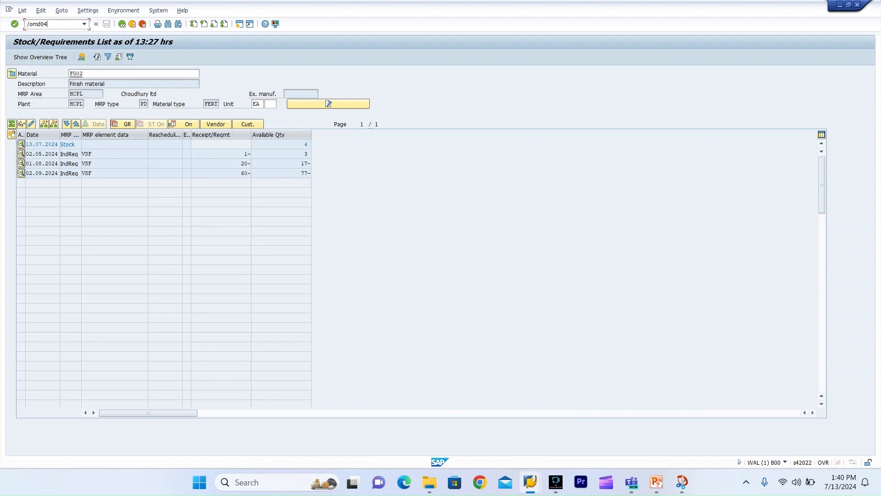
key("Return")
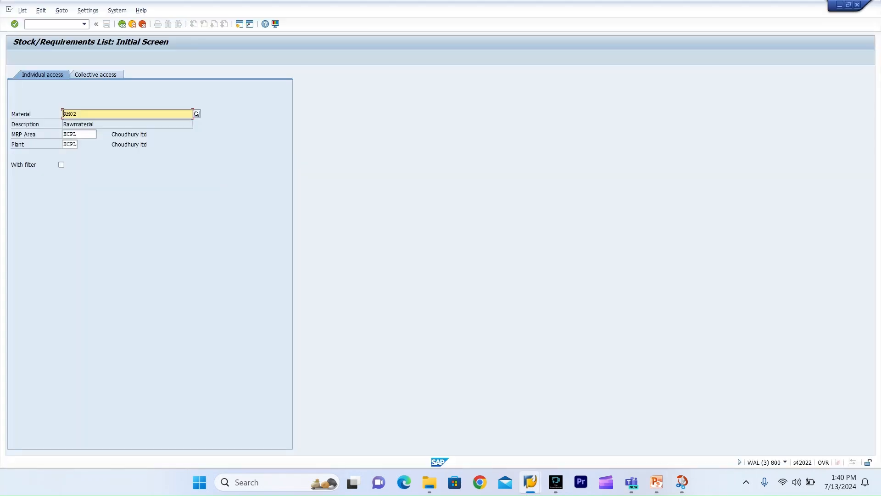
key("Return")
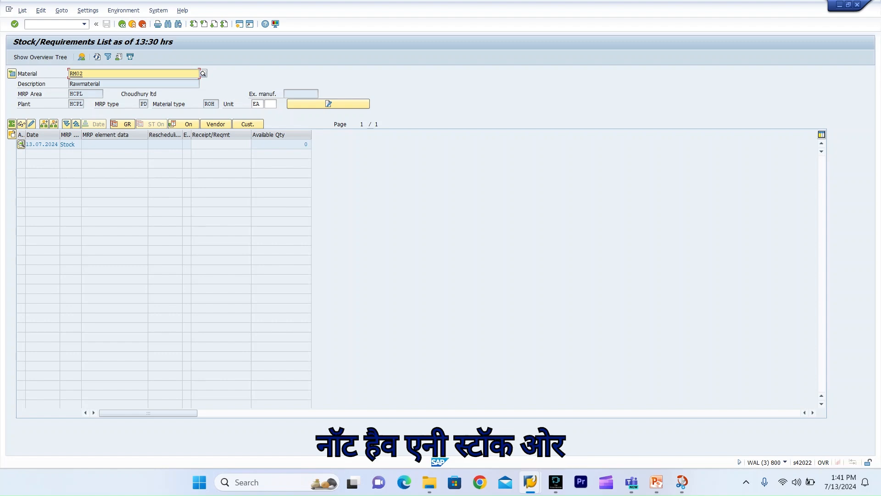
Step: From the FG02 requirements list, call transaction MD02 in a new session and enter FG02 as the material to plan
mouse_move(531, 482)
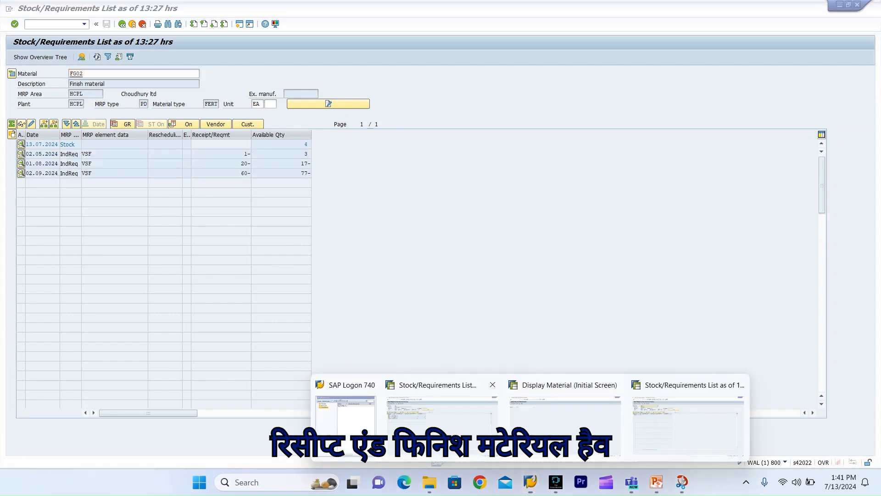
left_click(442, 422)
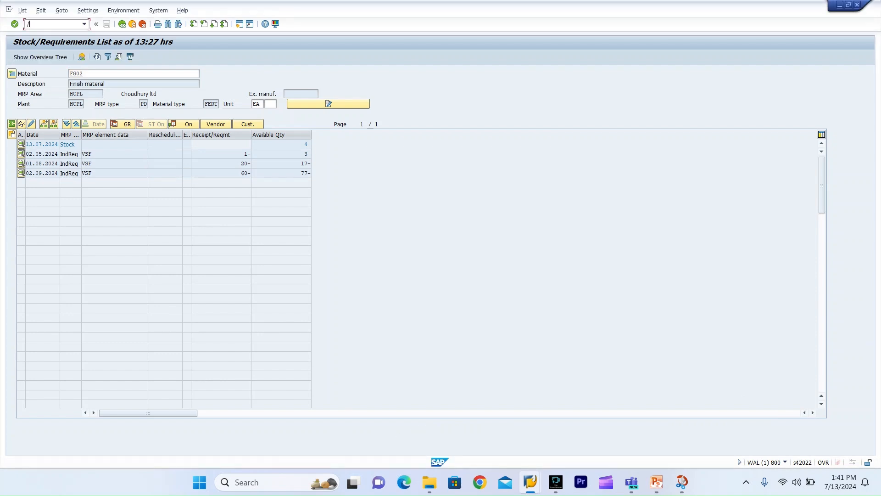
type("omd02")
key("Return")
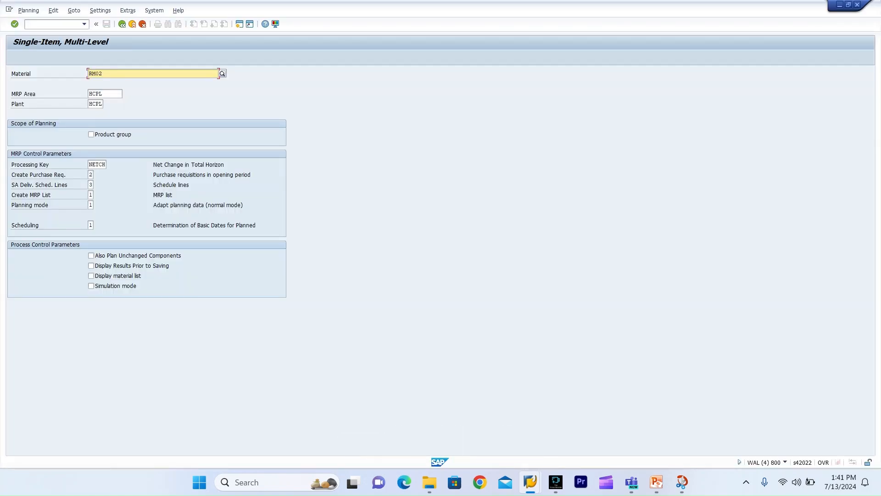
key("Delete")
key("Delete")
key("Delete")
key("Delete")
type("d")
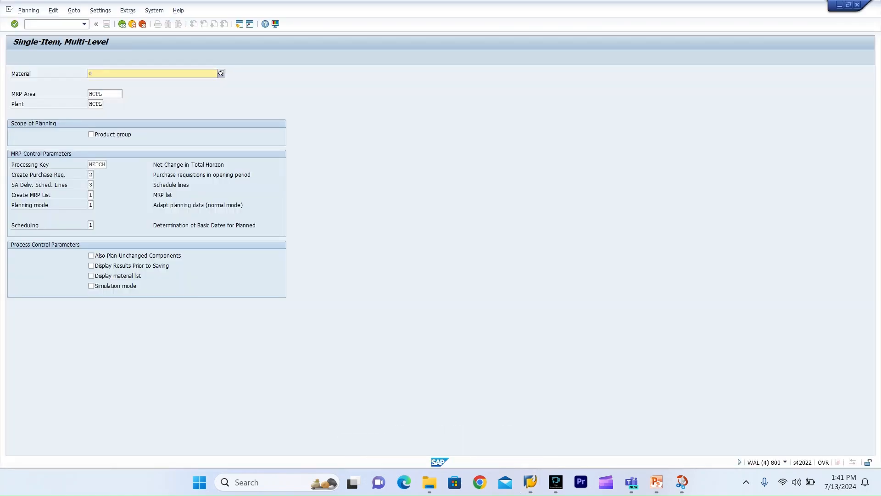
key("BackSpace")
type("fg02")
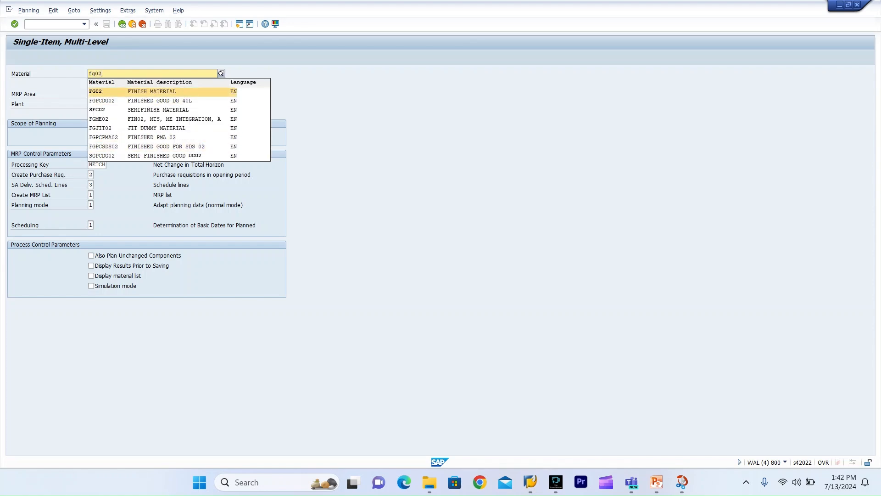
key("Return")
Step: Set the purchase requisition creation indicator to 1 (Purchase requisitions) and execute the single-item, multi-level planning run for FG02
left_click(91, 174)
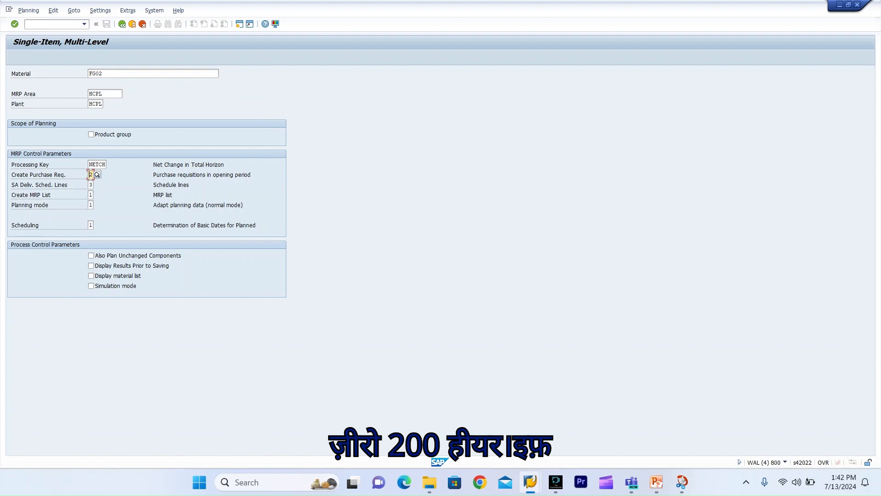
left_click(97, 175)
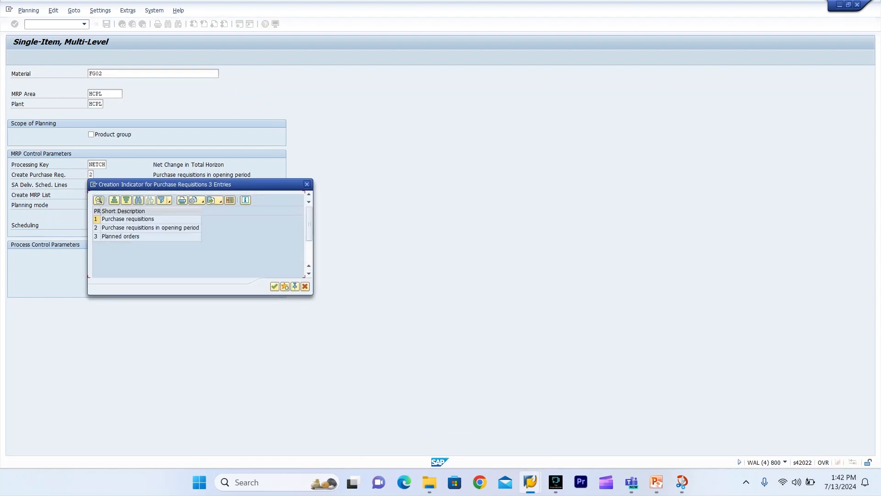
left_click(151, 220)
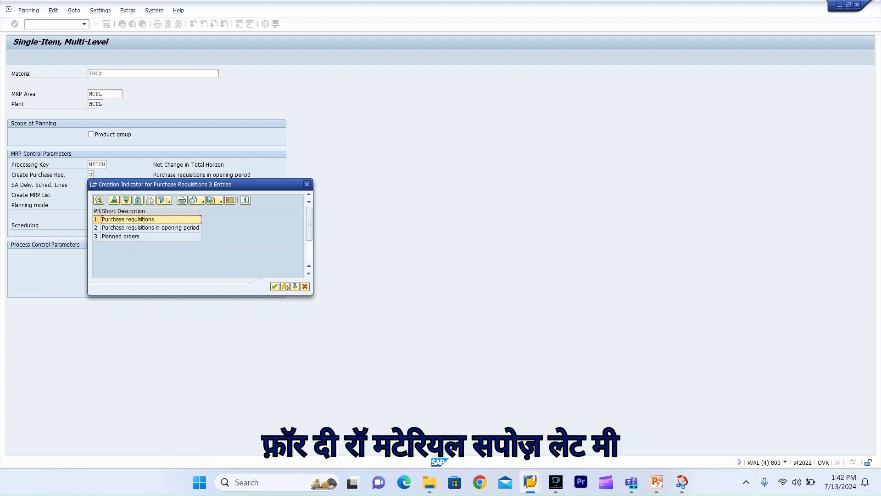
key("Return")
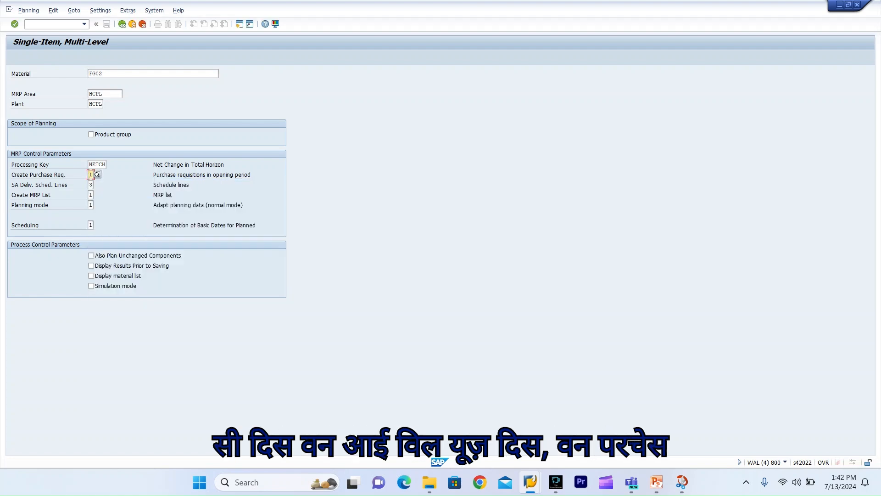
key("Return")
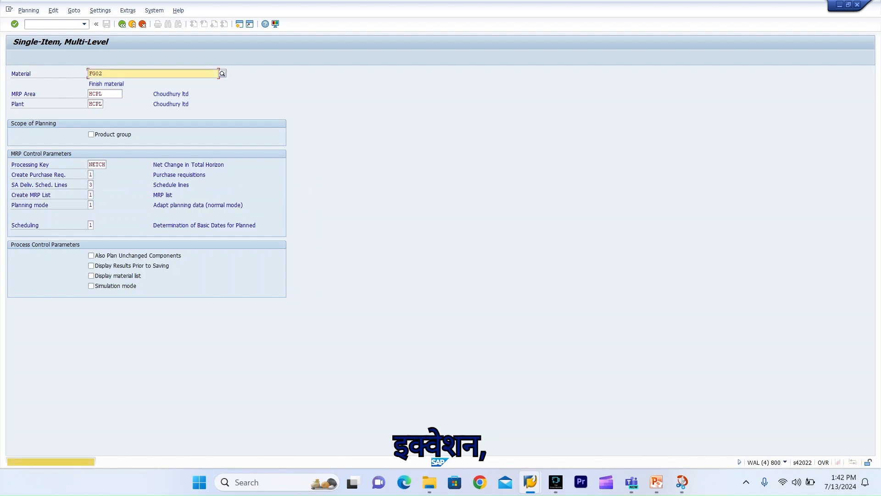
key("Return")
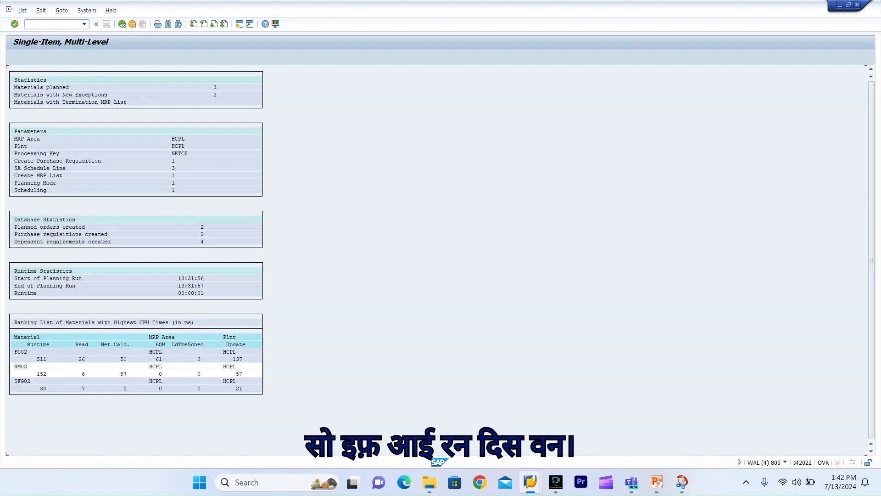
Step: Return to the FG02 stock/requirements list and refresh it to examine the planning run's results
key("alt+Tab")
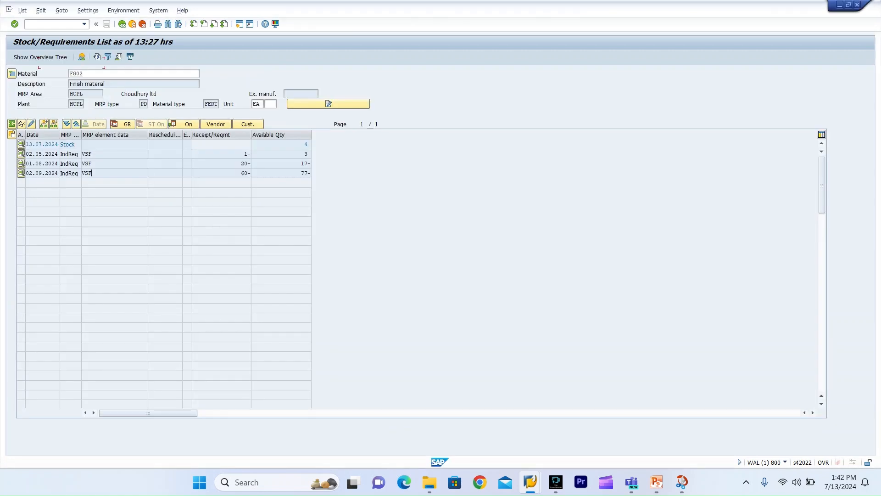
left_click(97, 57)
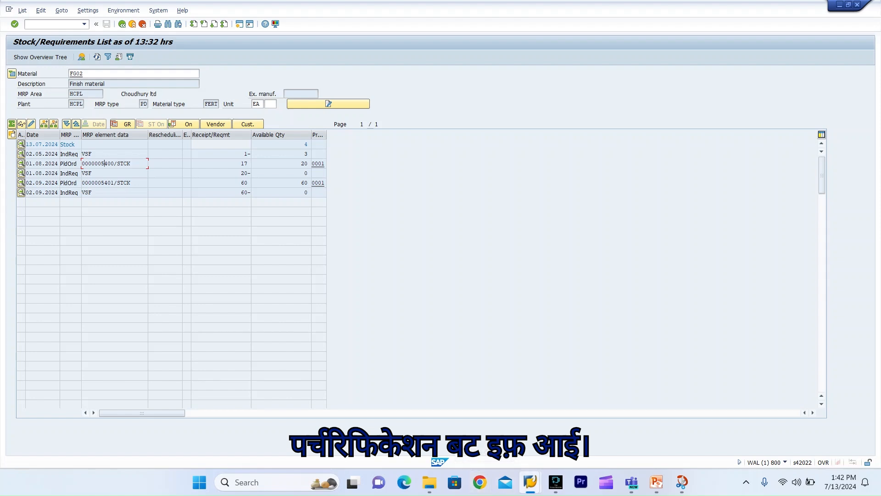
mouse_move(530, 482)
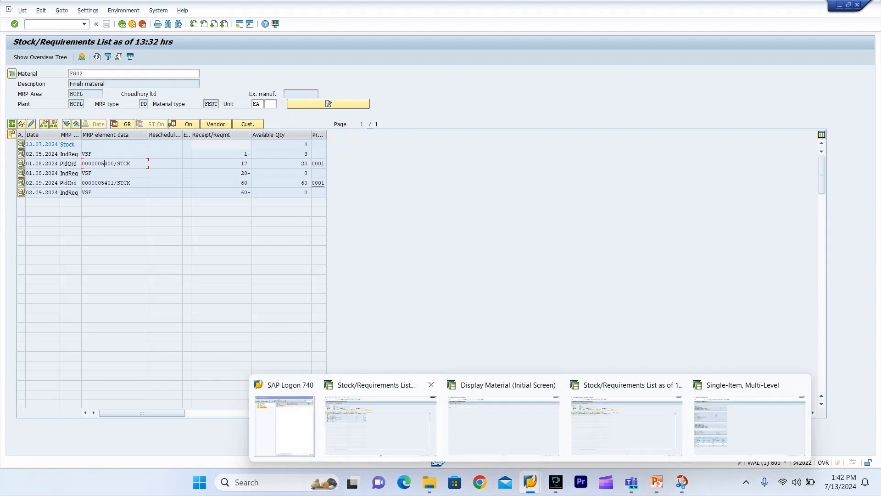
left_click(381, 424)
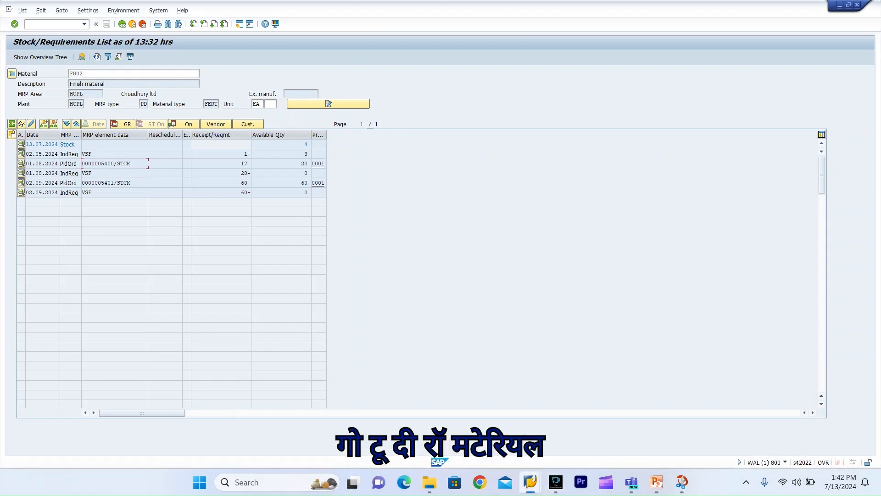
Step: Switch to the RM02 stock/requirements list, refresh it, and inspect the additional data of both purchase requisitions
mouse_move(531, 482)
left_click(626, 424)
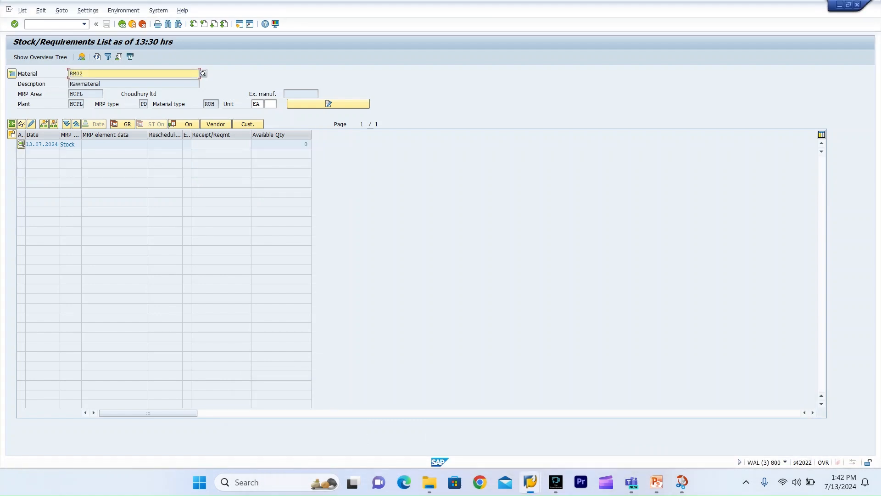
left_click(97, 56)
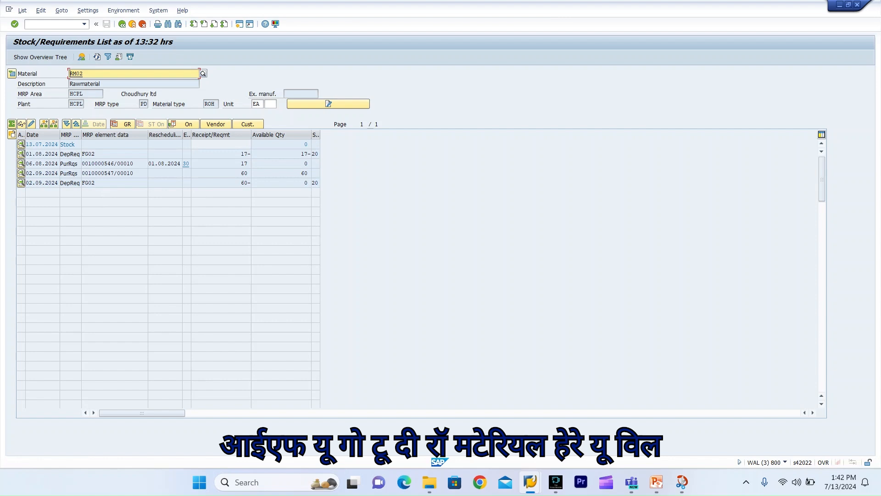
left_click(21, 163)
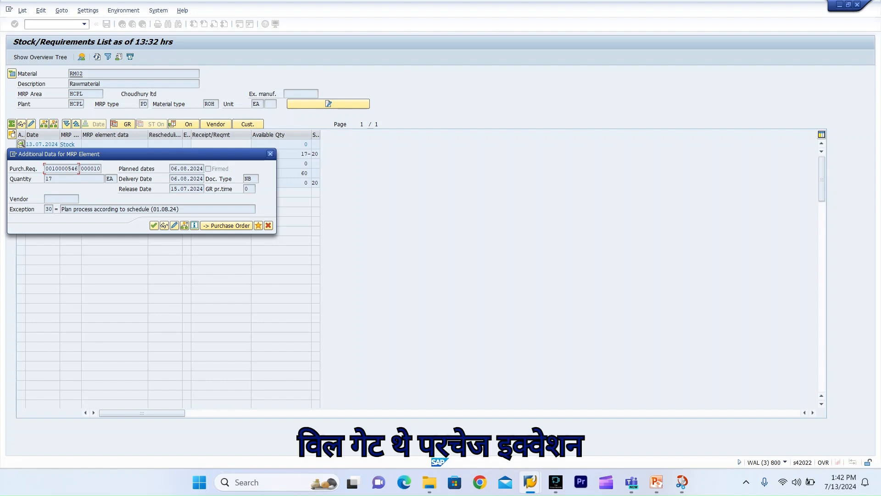
left_click(271, 154)
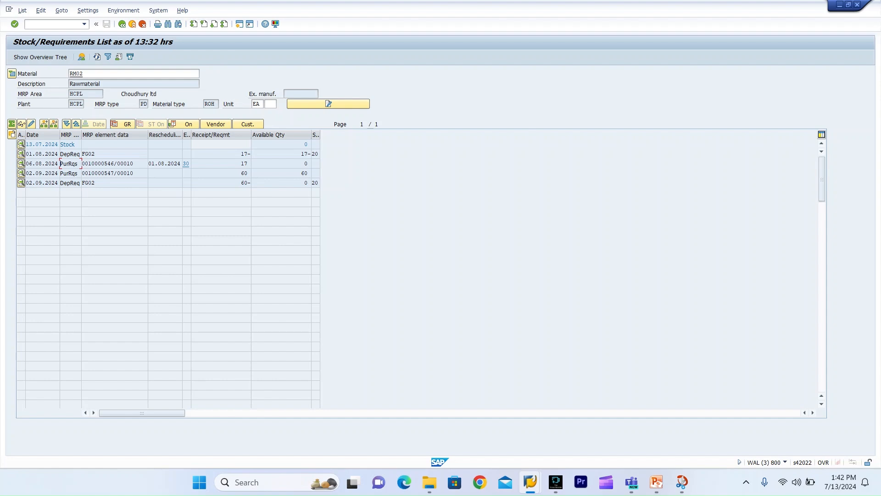
left_click(21, 173)
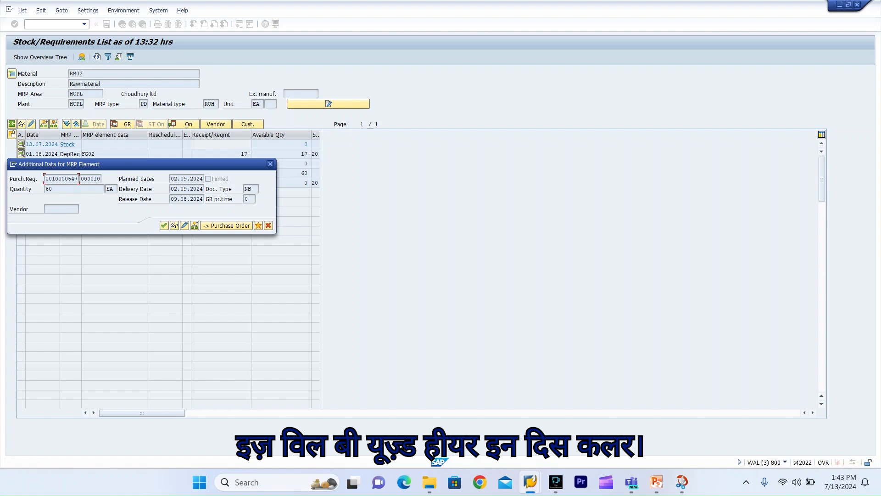
left_click(271, 164)
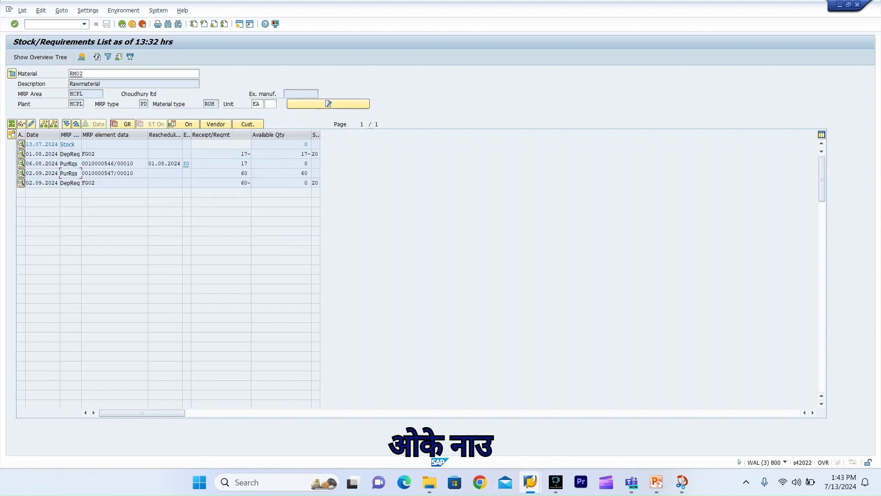
Step: Switch to the session with the single-item, multi-level planning results and restart transaction MD02 in it
mouse_move(530, 482)
mouse_move(503, 422)
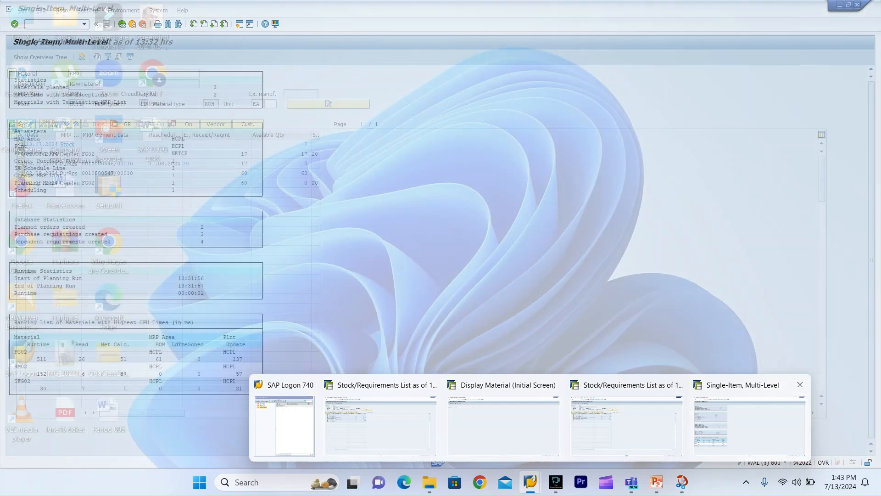
left_click(749, 425)
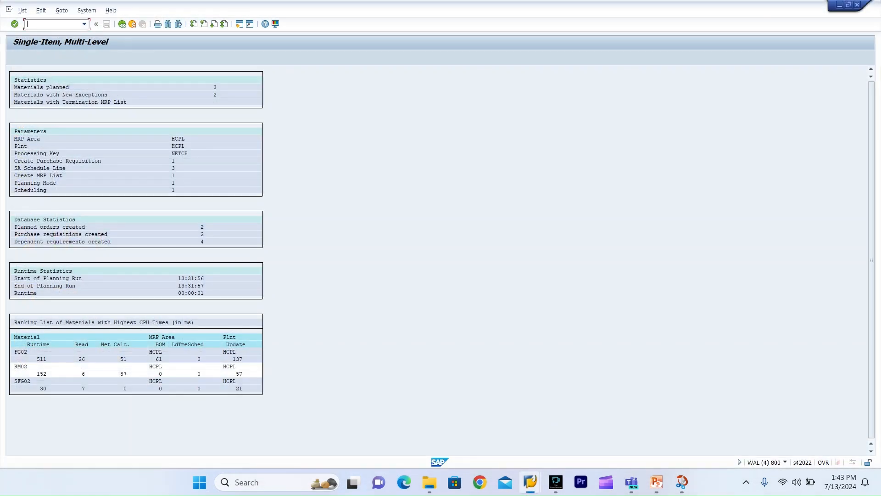
type("/nmd02")
key("Return")
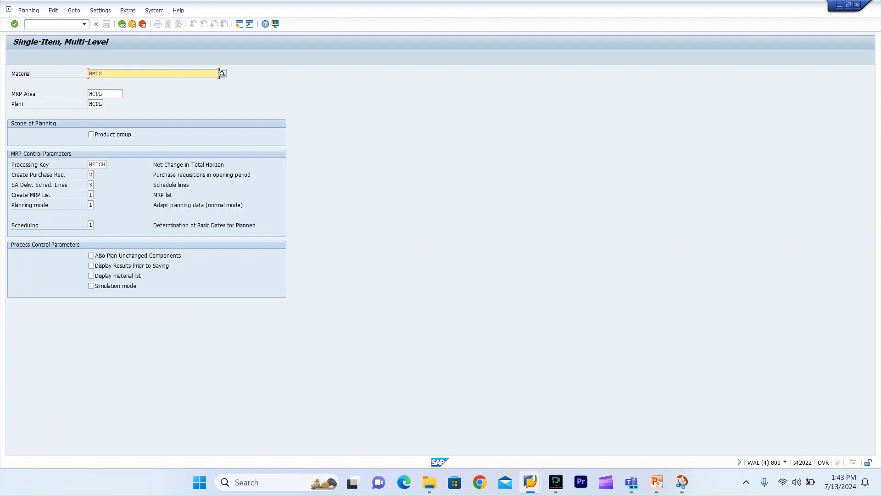
Step: Set the planning mode for the RM02 planning run to 3 (Delete and recreate planning data)
left_click(90, 174)
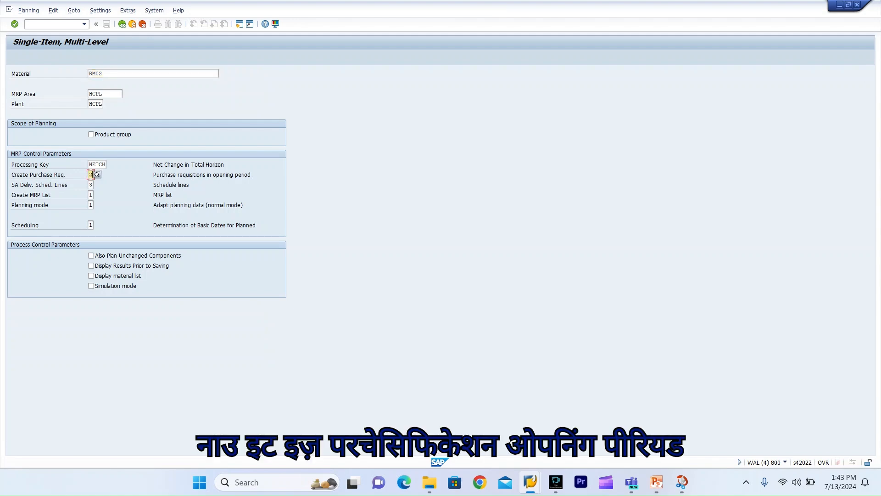
left_click(91, 204)
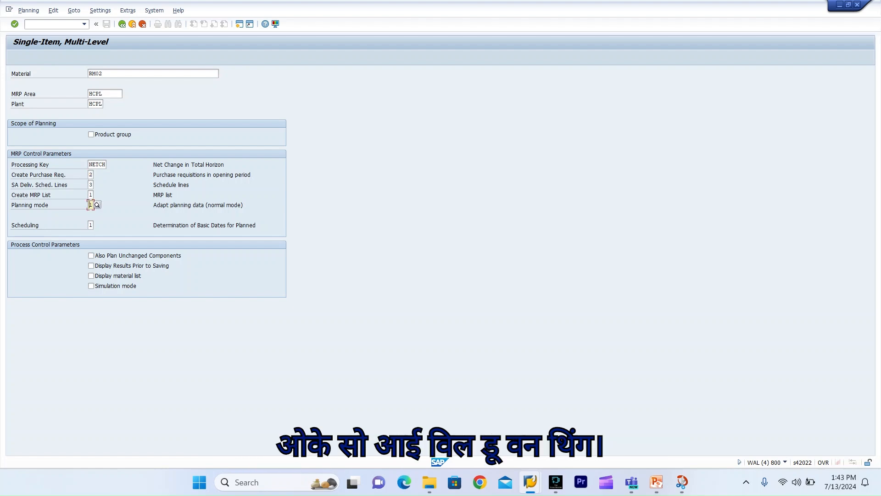
left_click(97, 205)
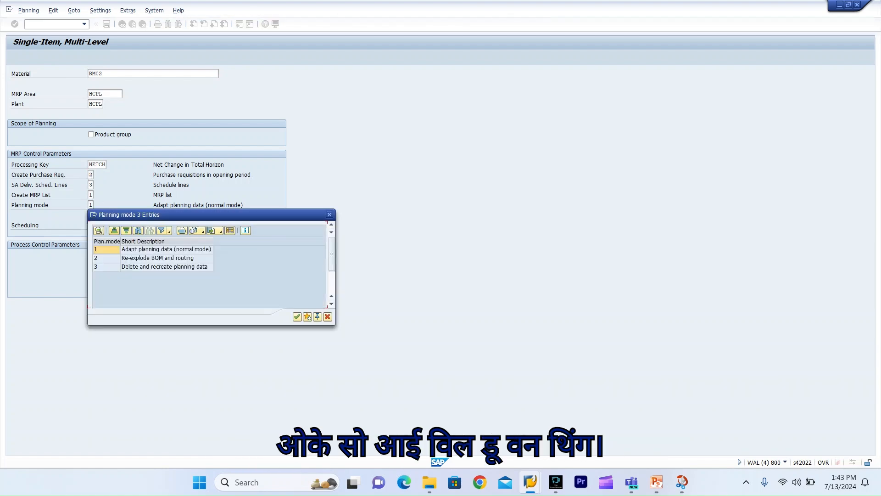
left_click(164, 267)
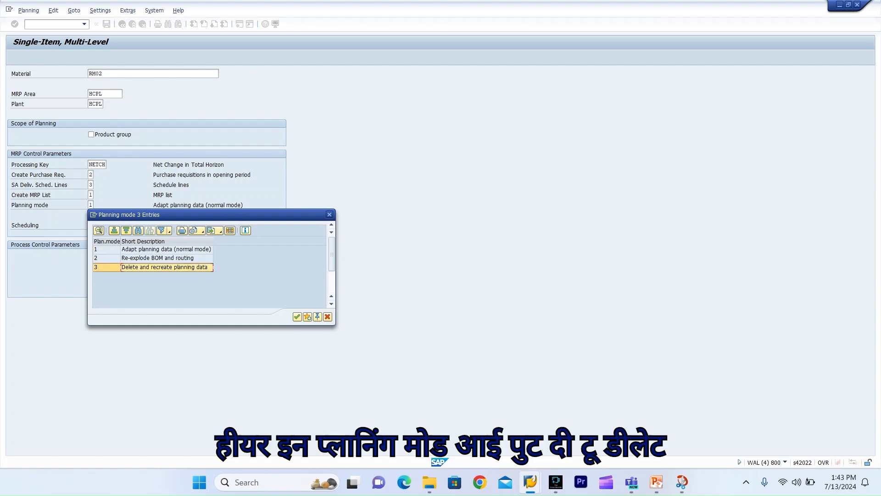
key("Return")
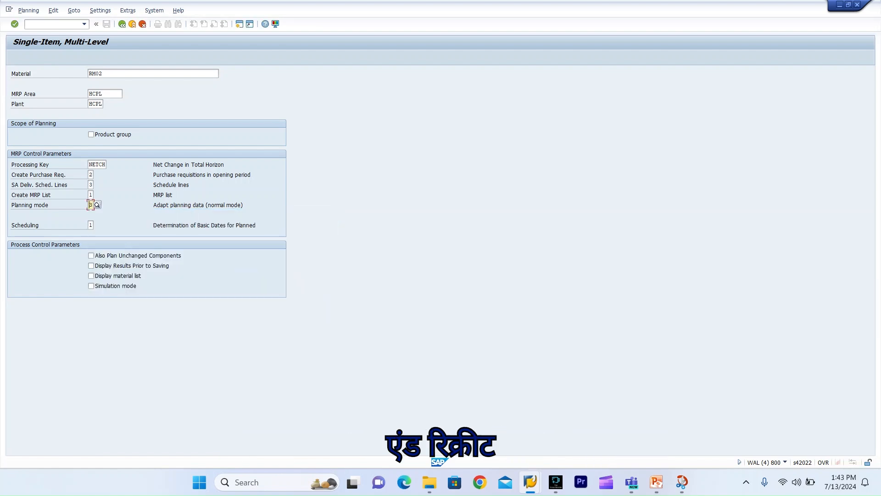
Step: Execute the RM02 planning run with purchase requisition indicator 2 and refresh the RM02 stock/requirements list in the other session
key("Return")
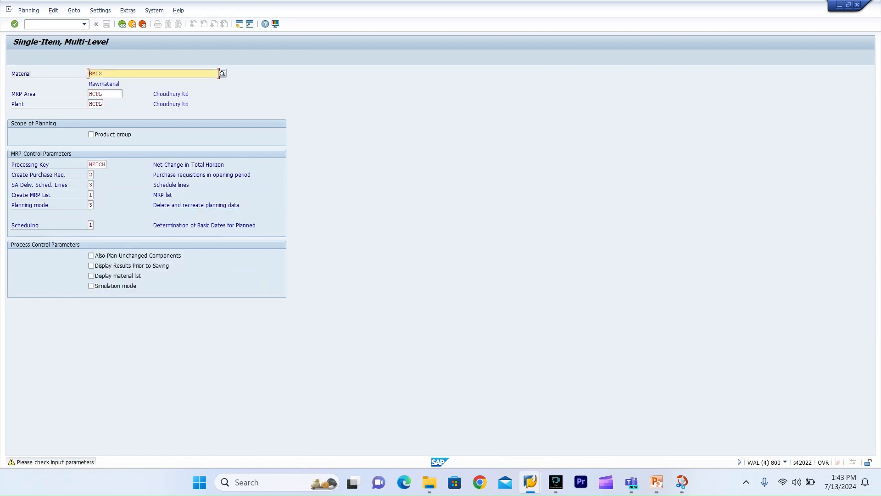
key("Return")
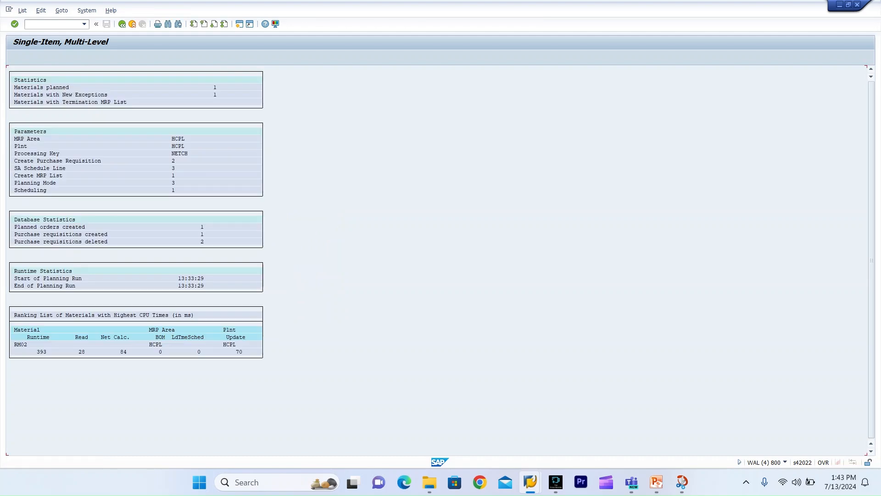
key("alt+Tab")
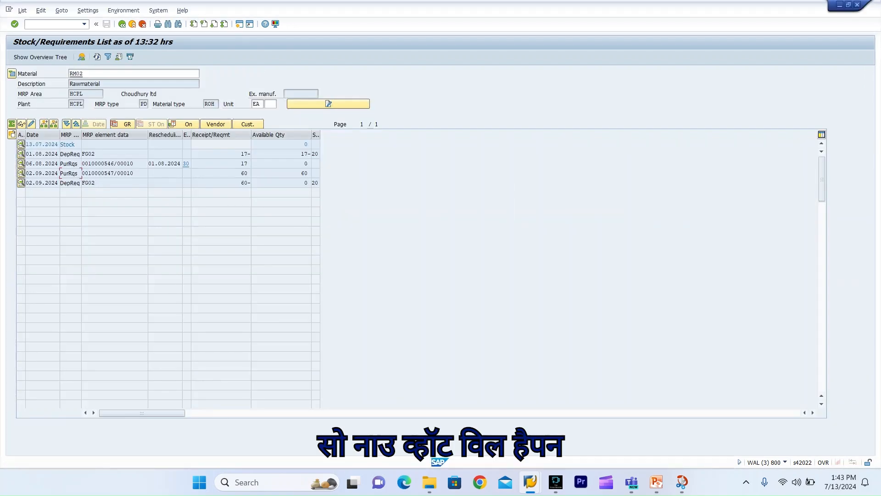
key("F6")
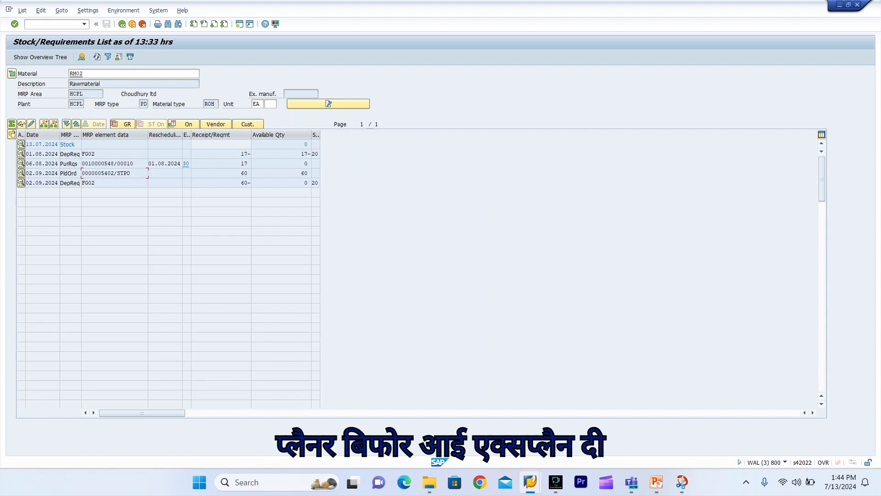
Step: Switch to the MRP Part-3 presentation in PowerPoint, show the Opening Period slide as a slide show, and display its pointer options
mouse_move(656, 482)
left_click(656, 420)
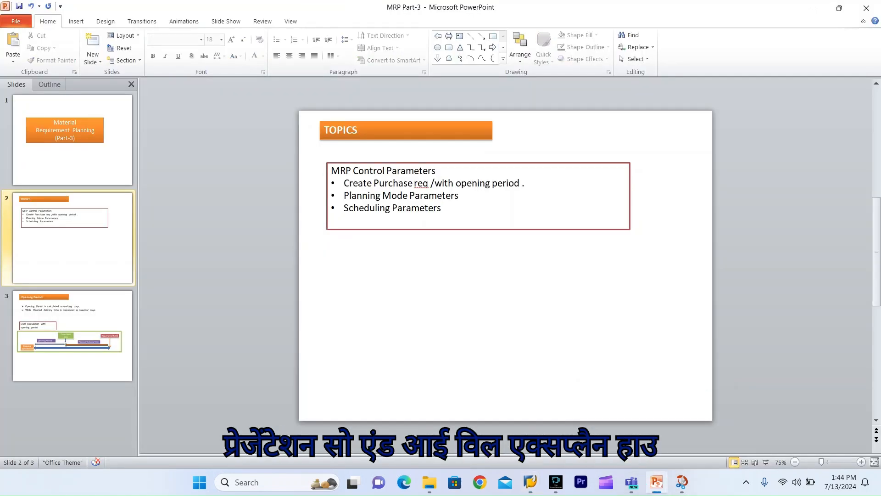
left_click(73, 335)
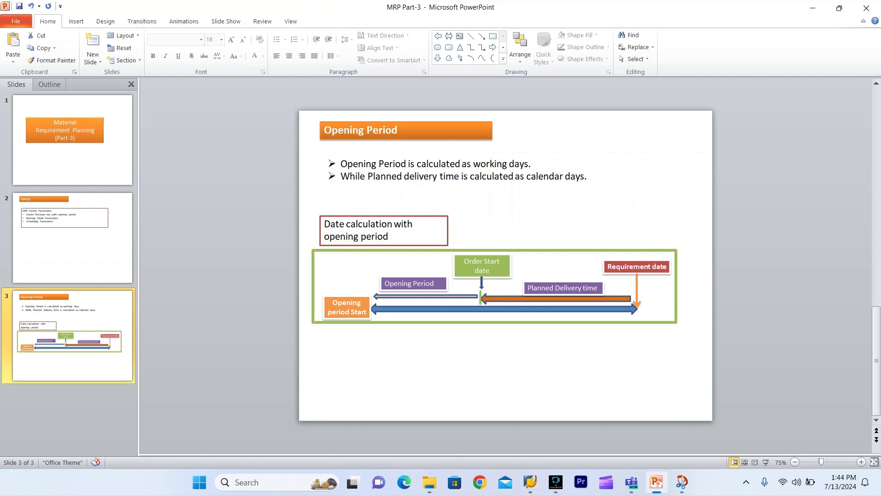
key("F5")
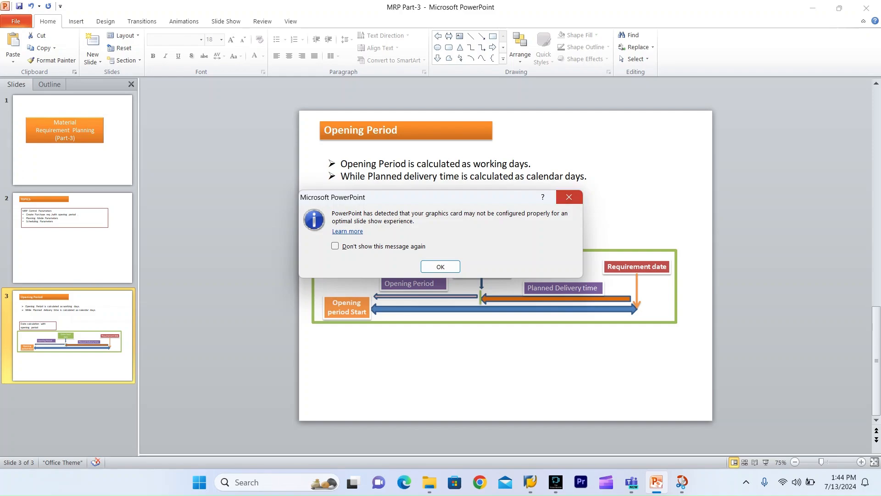
left_click(569, 197)
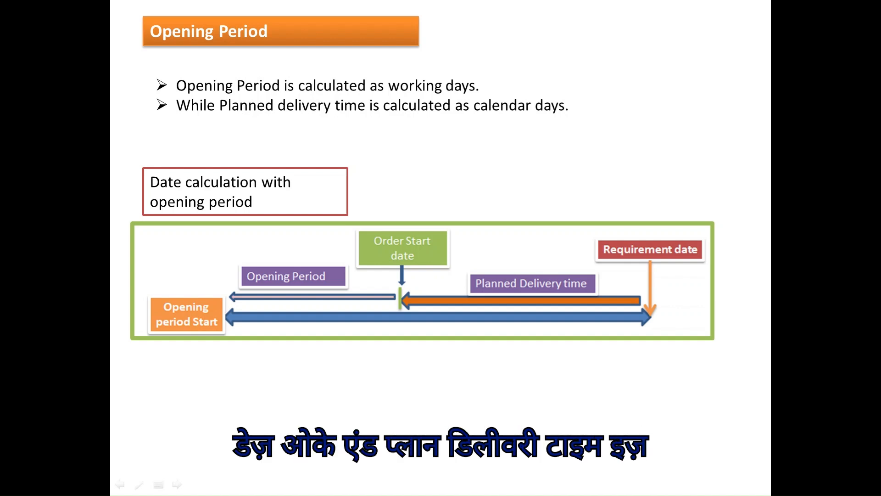
right_click(415, 128)
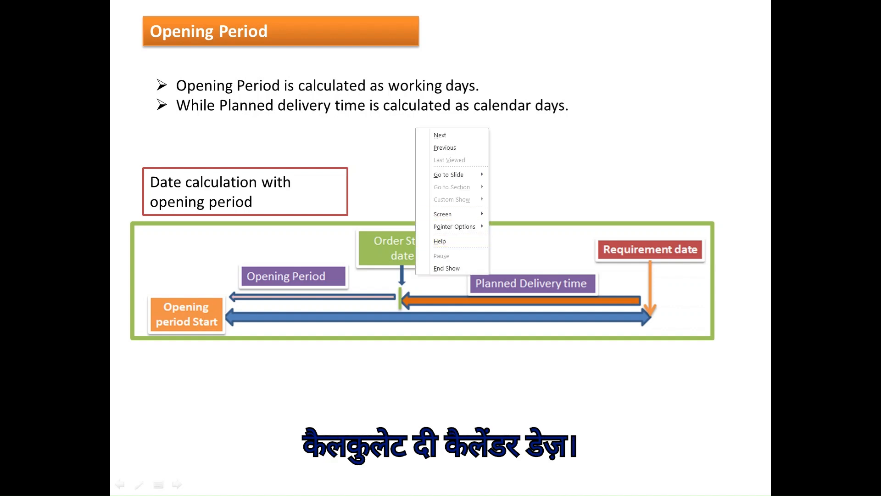
mouse_move(454, 226)
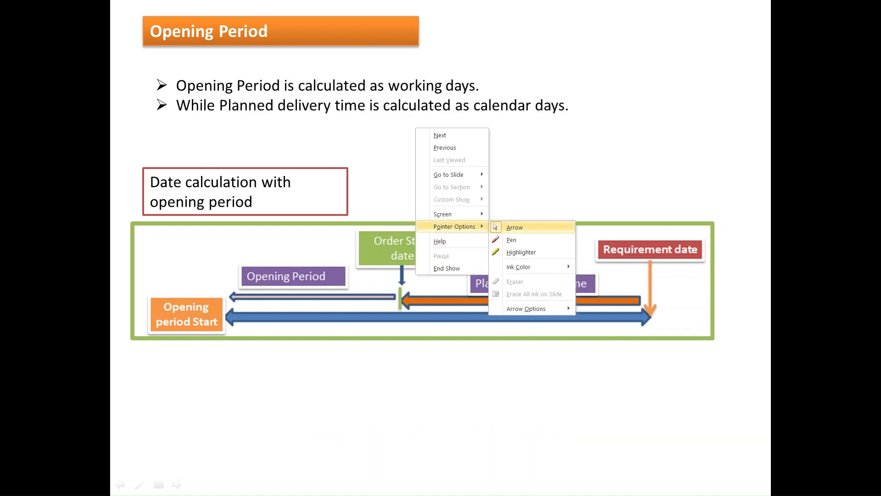
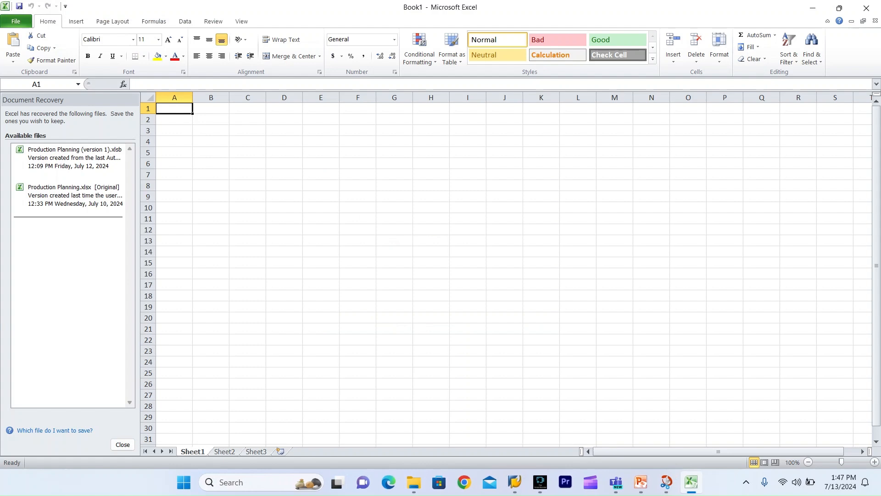
Step: In the blank Excel workbook, dismiss document recovery, removing the recovered files, and enter the label "req date" in cell F4
left_click(123, 444)
key("Return")
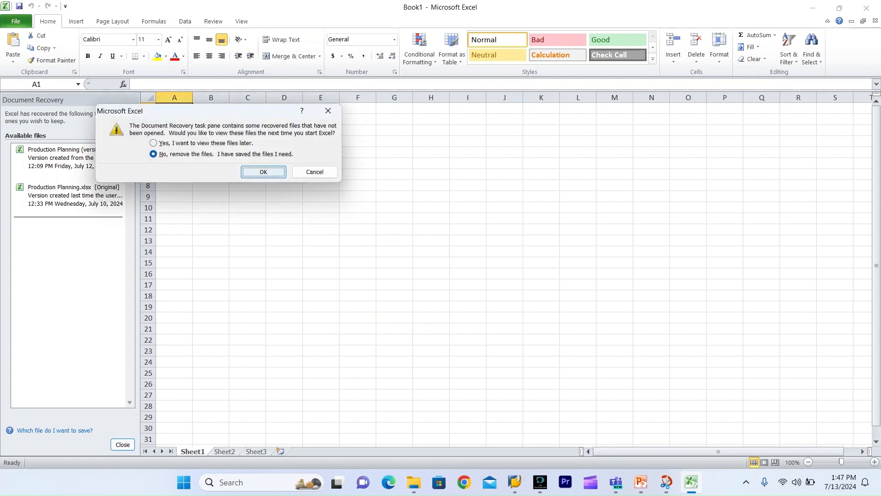
left_click(217, 141)
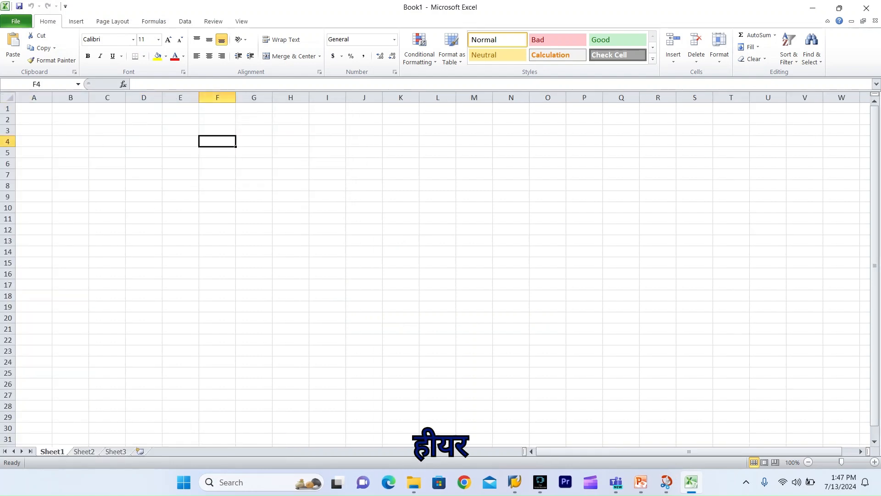
type("req date")
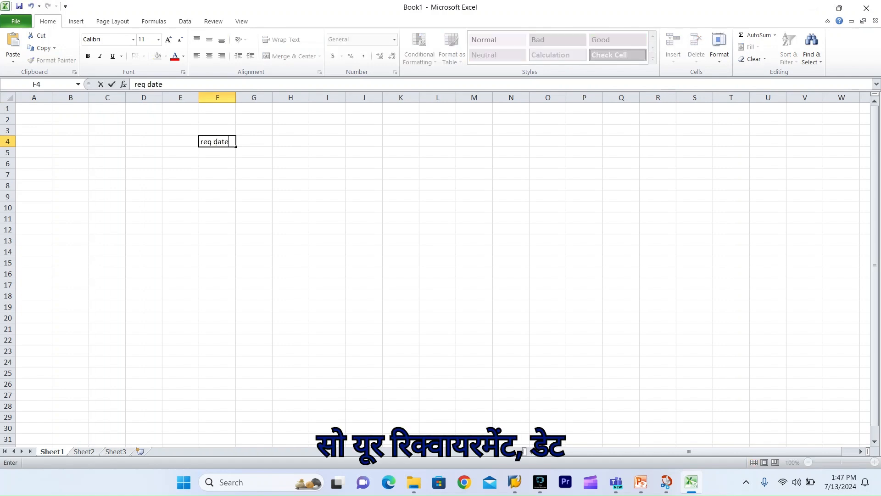
key("Tab")
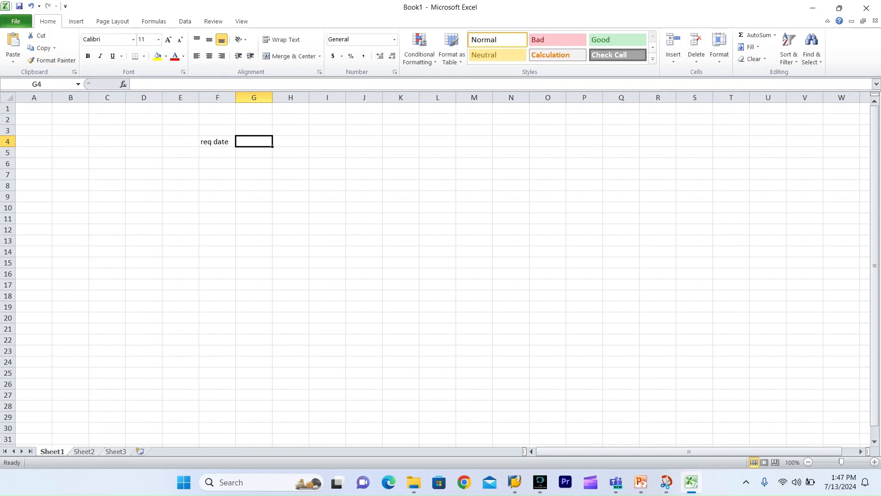
Step: Enter "1st aug" as the requirement date in cell G4
type("1tst")
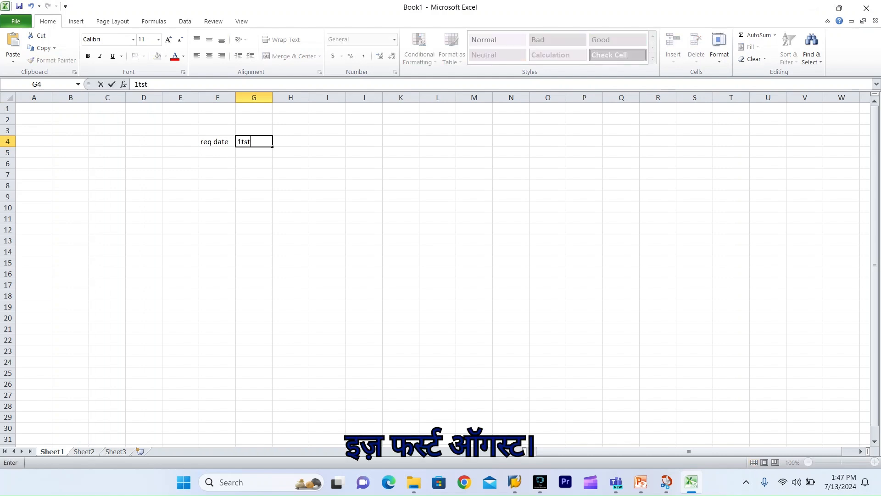
key("Num_Lock")
key("BackSpace")
key("BackSpace")
key("BackSpace")
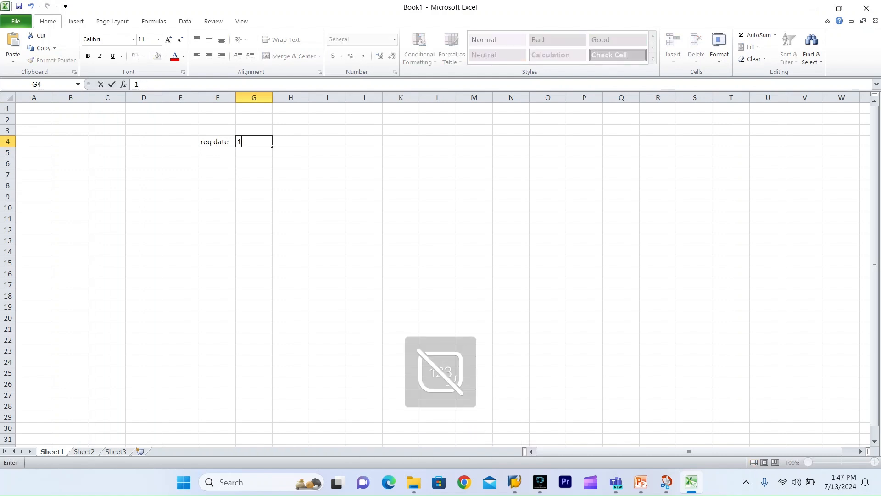
type("st aug")
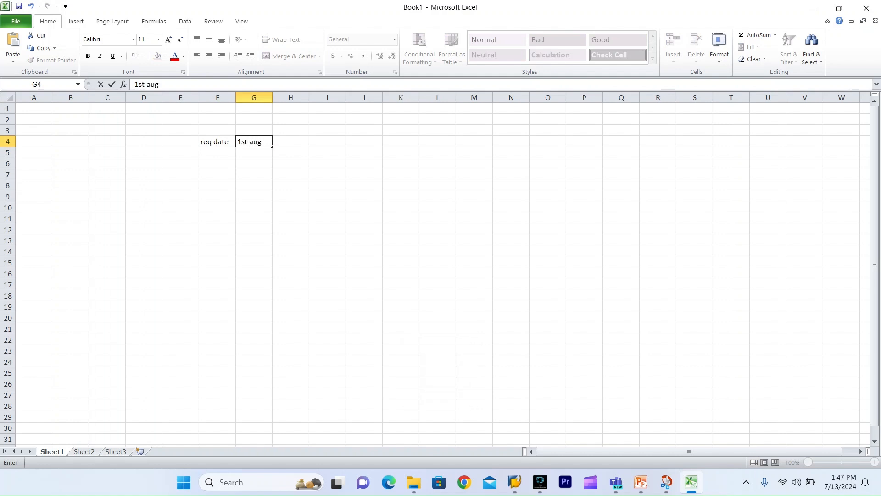
left_click(291, 174)
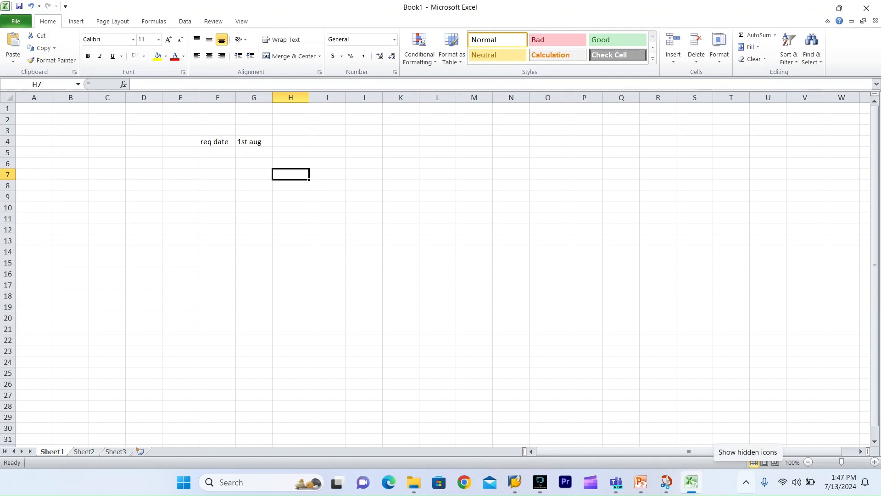
Step: Consult the Windows calendar for July 2024 and mark July 9 while counting back from the requirement date
left_click(746, 482)
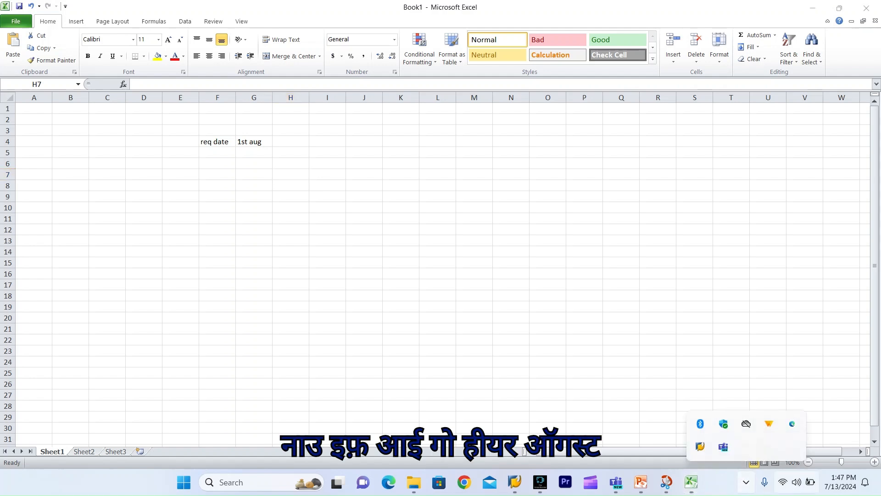
left_click(843, 482)
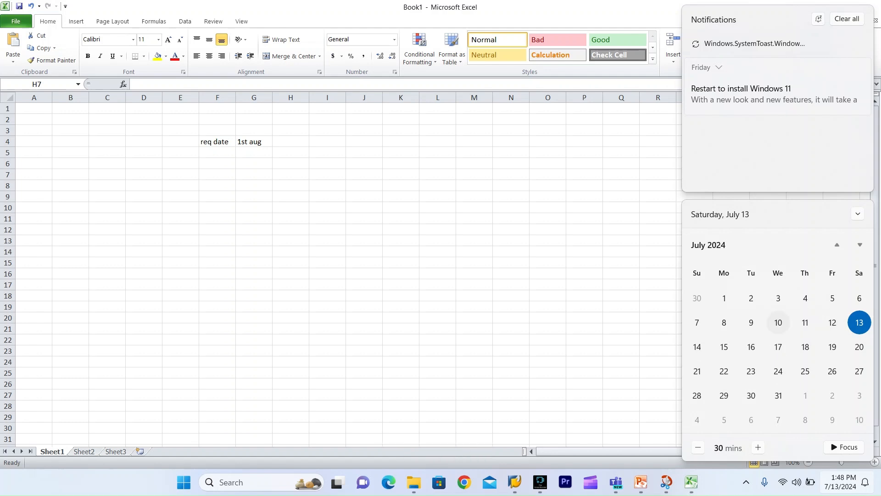
left_click(751, 322)
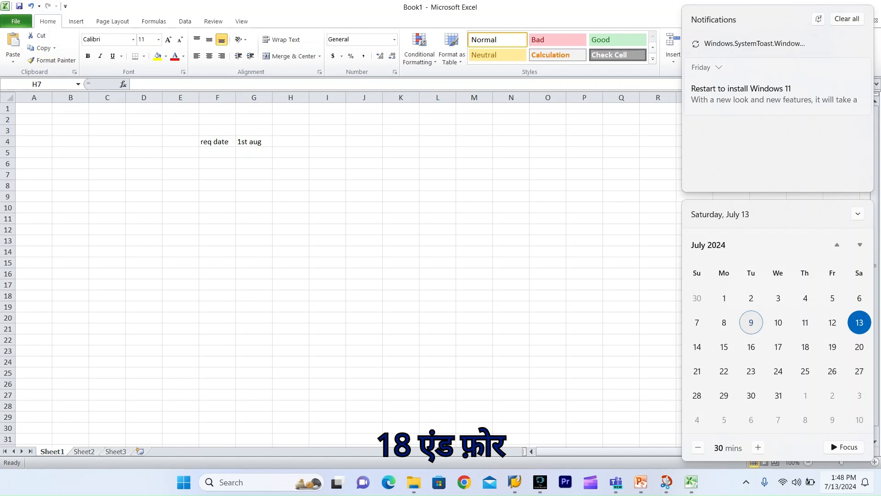
key("Escape")
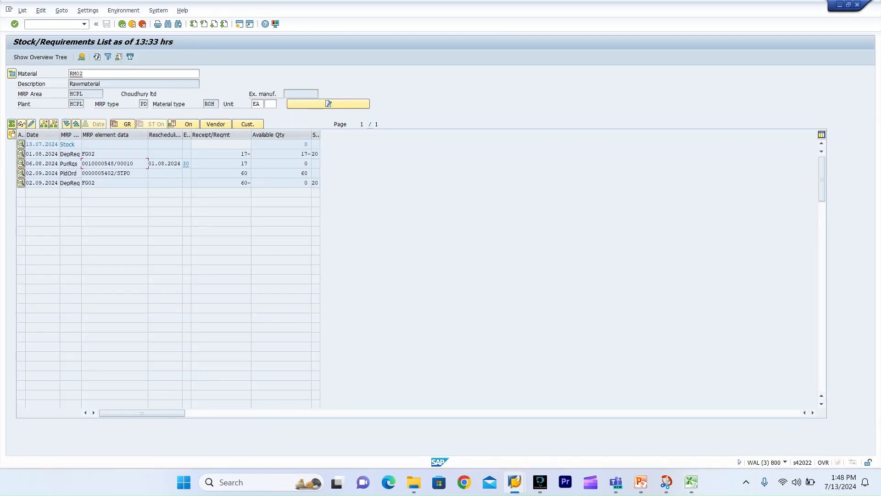
Step: In SAP's RM02 stock/requirements list, inspect the dates in the additional data of the purchase requisition dated 06.08.2024
double_click(92, 163)
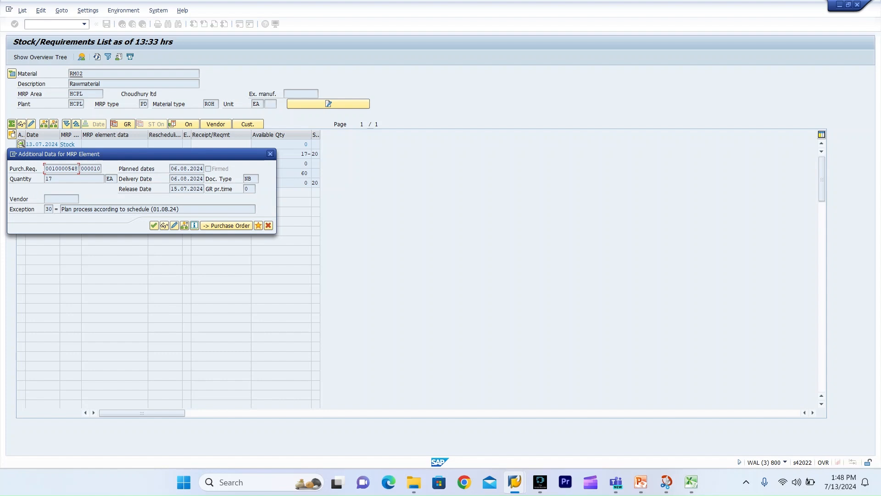
left_click(205, 168)
left_click(270, 154)
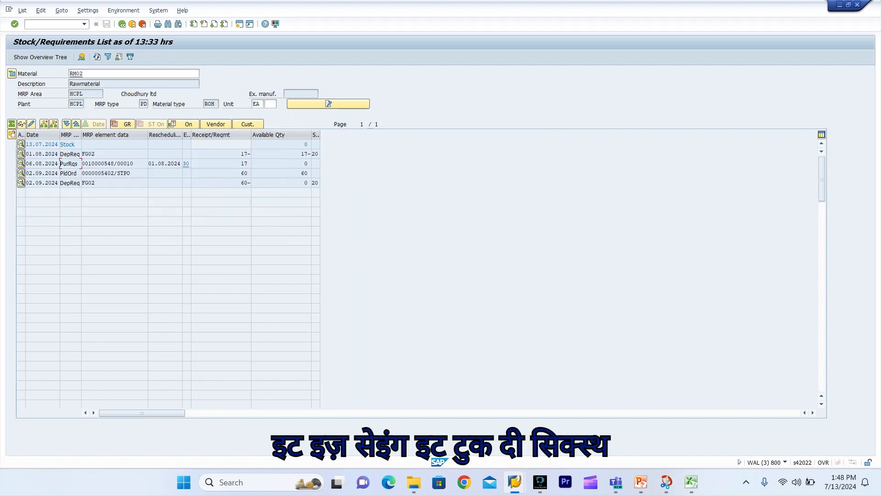
Step: Switch to the Excel workbook and enter "9th July" in cell G5 below the requirement date
key("alt+Tab")
left_click(254, 152)
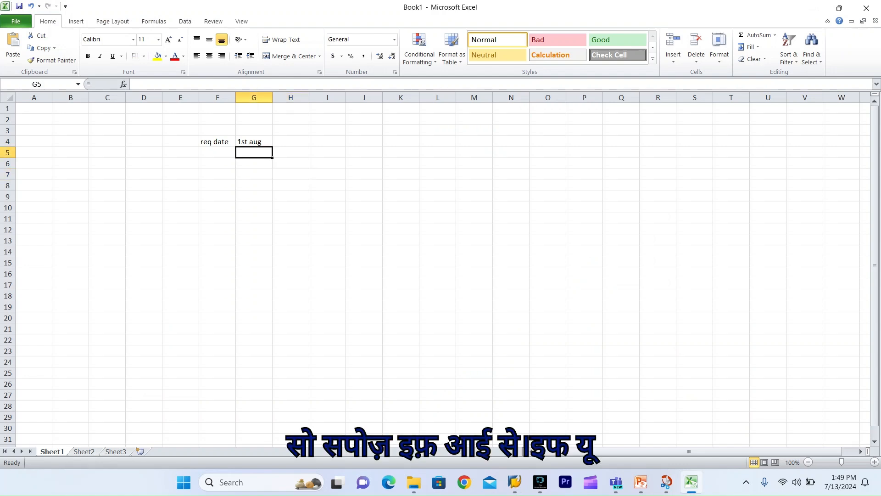
type("9th")
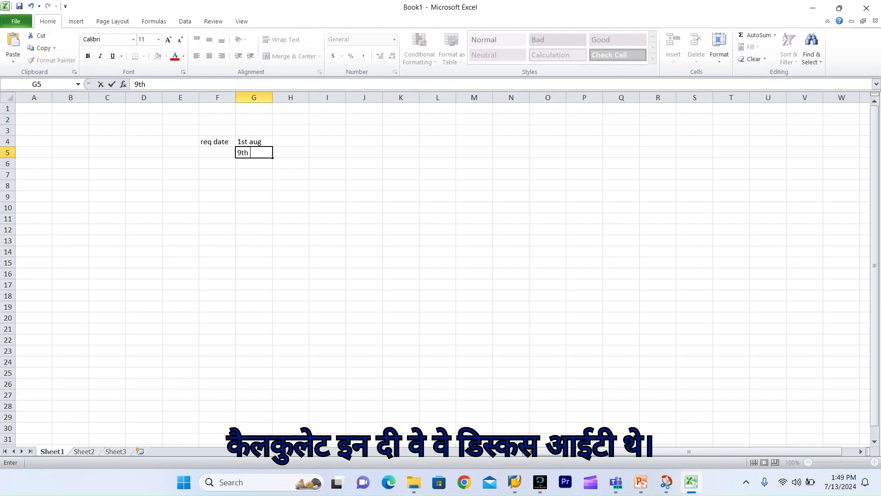
type(" July")
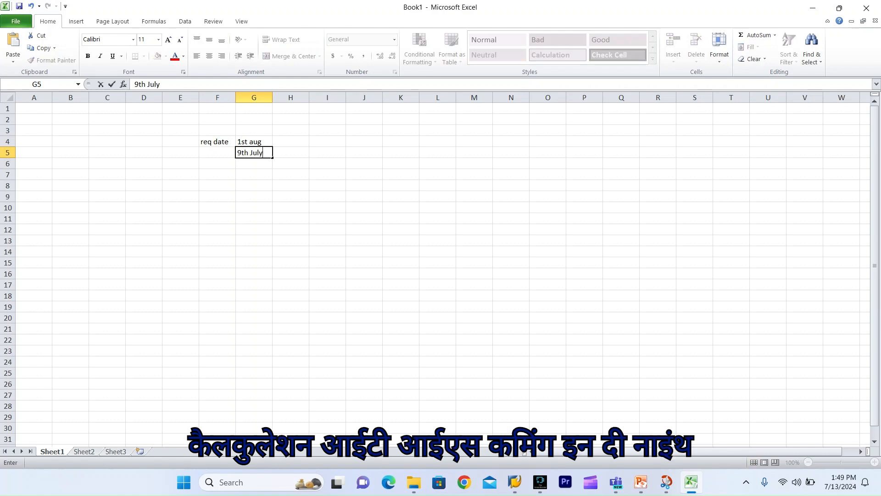
key("Return")
key("Return")
key("Return")
key("Up")
key("Up")
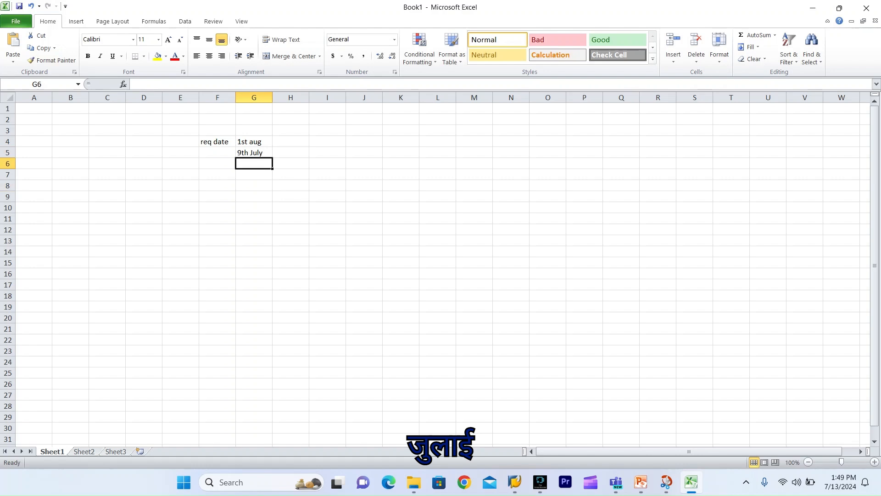
left_click(217, 153)
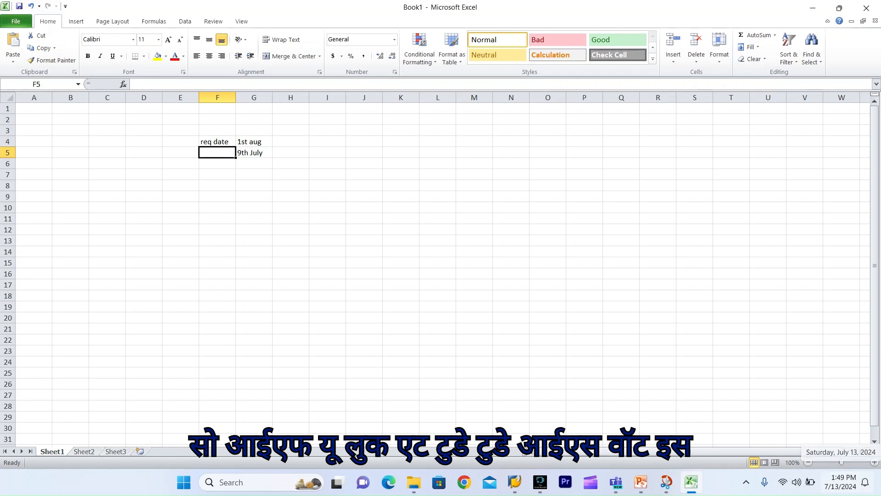
left_click(253, 153)
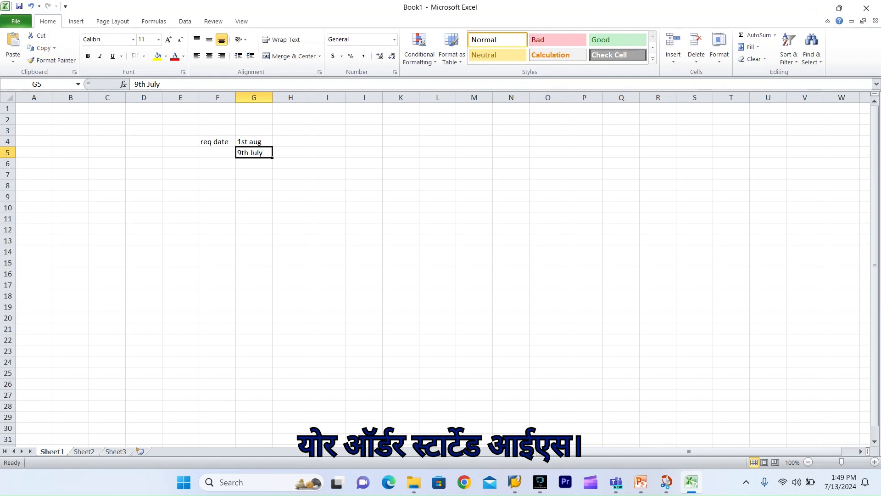
left_click(254, 142)
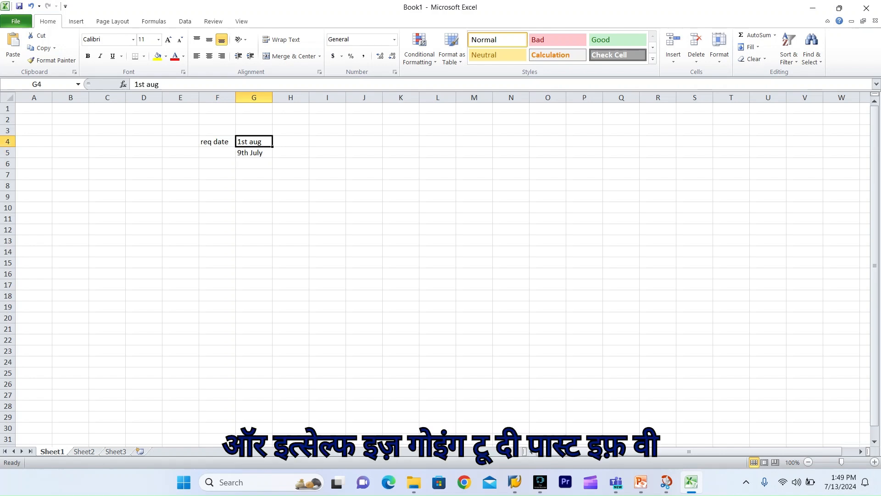
left_click(254, 153)
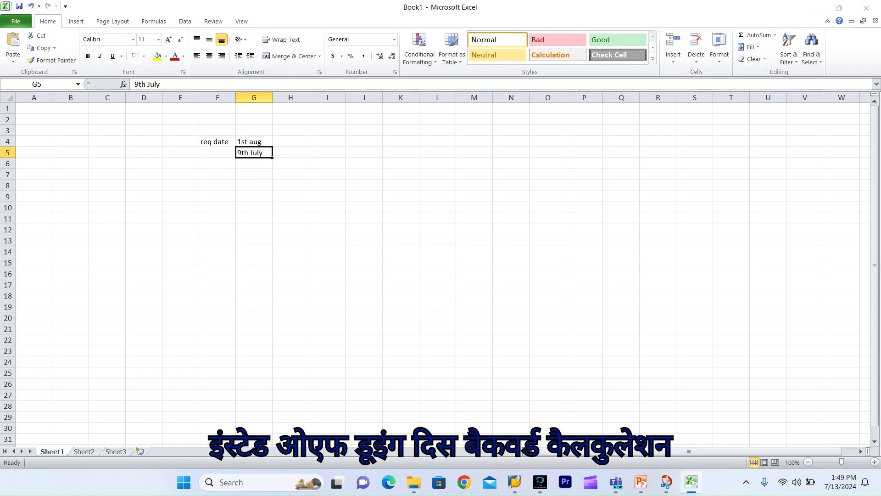
Step: Switch to SAP and review the release and delivery dates in the additional data of RM02's purchase requisition
key("alt+Tab")
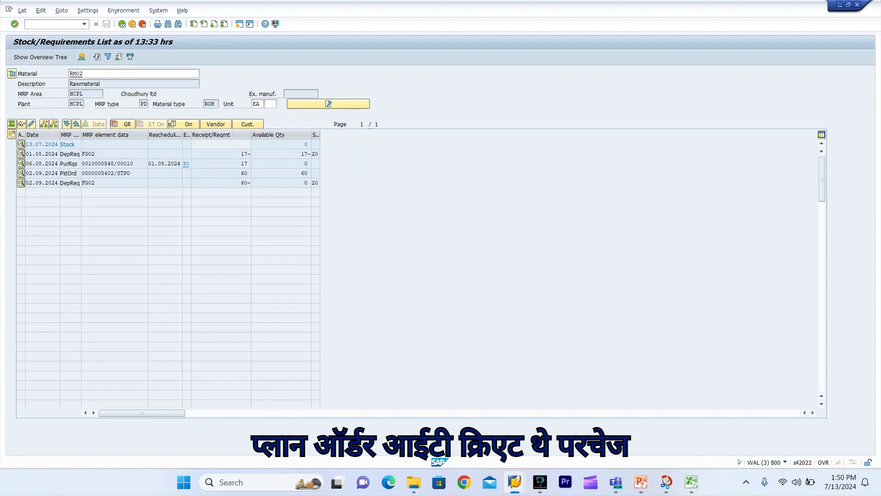
left_click(21, 164)
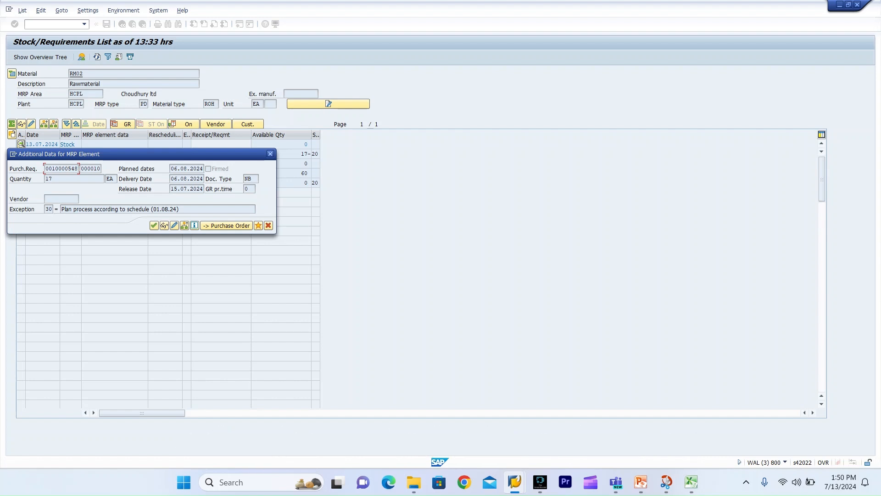
key("Return")
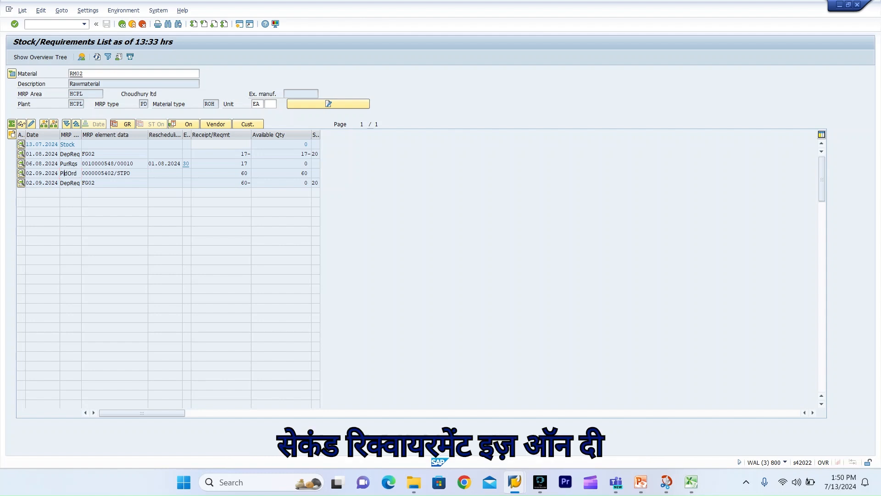
Step: Return to the Excel workbook and change the requirement date in cell G4 to "2nd sept"
key("alt+Tab")
key("Up")
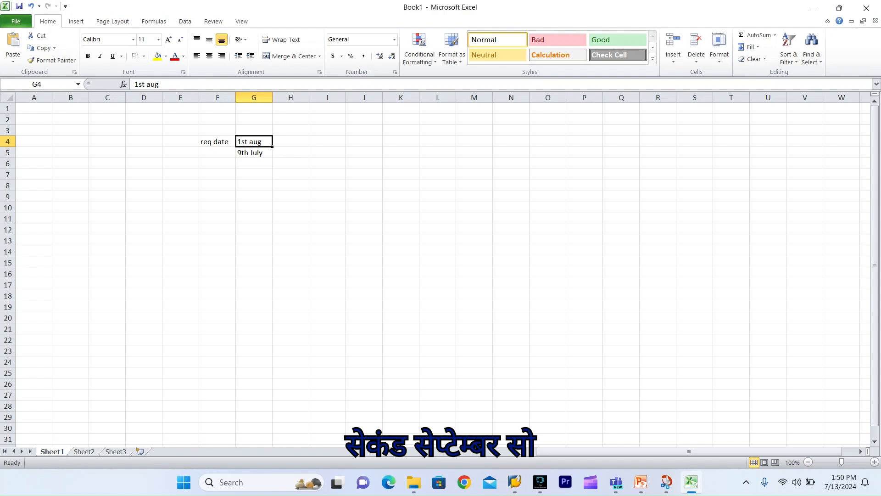
type("2n")
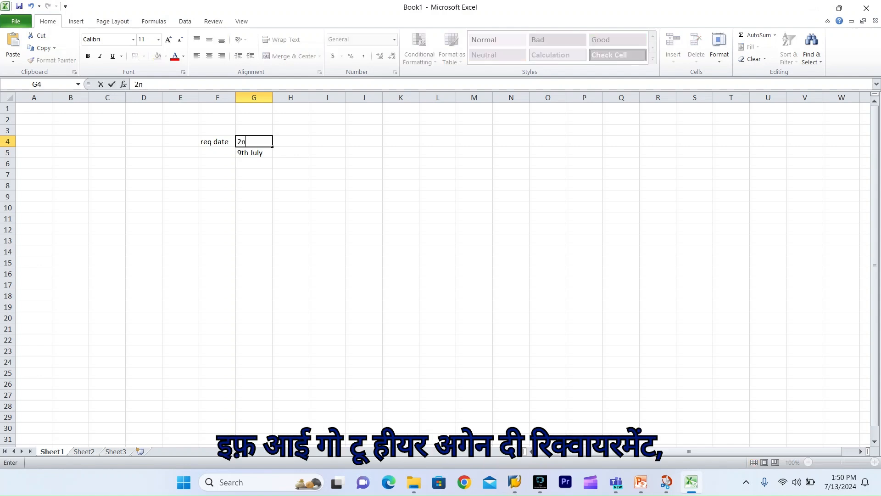
type("d sp")
key("BackSpace")
type("e")
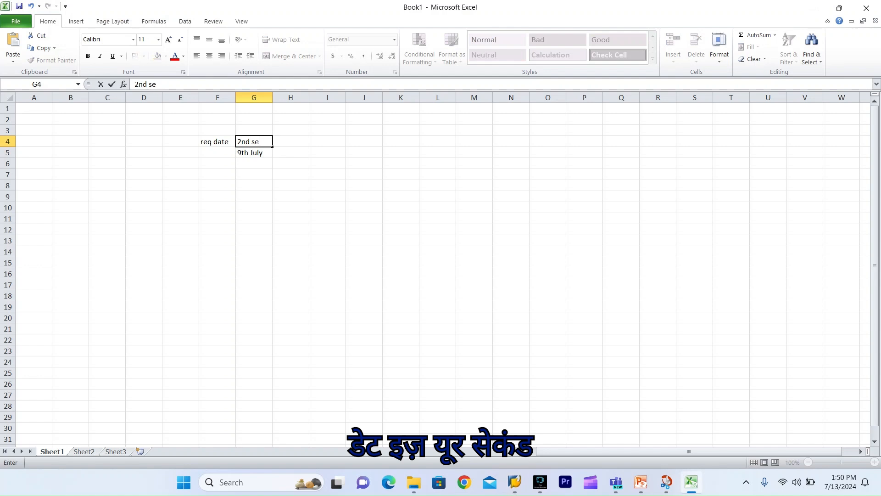
type("pt")
key("Return")
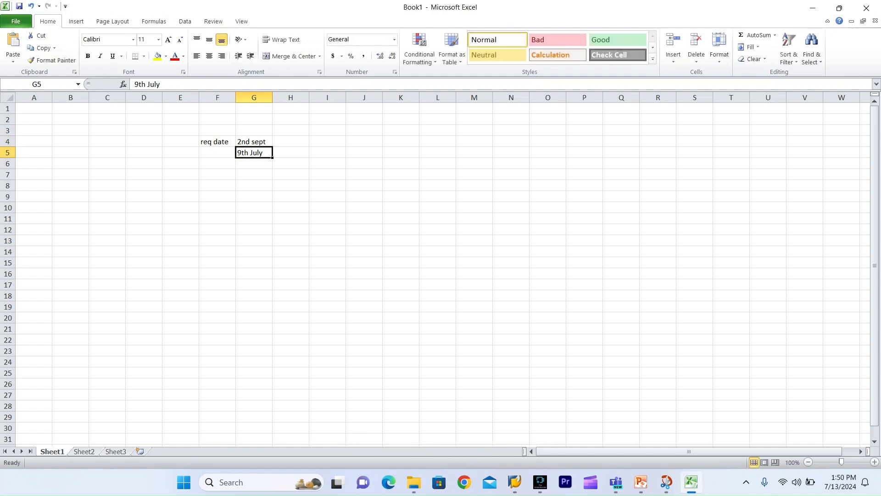
Step: Enter "22 days" in cell H5 and clear the 9th July date from cell G5
key("Right")
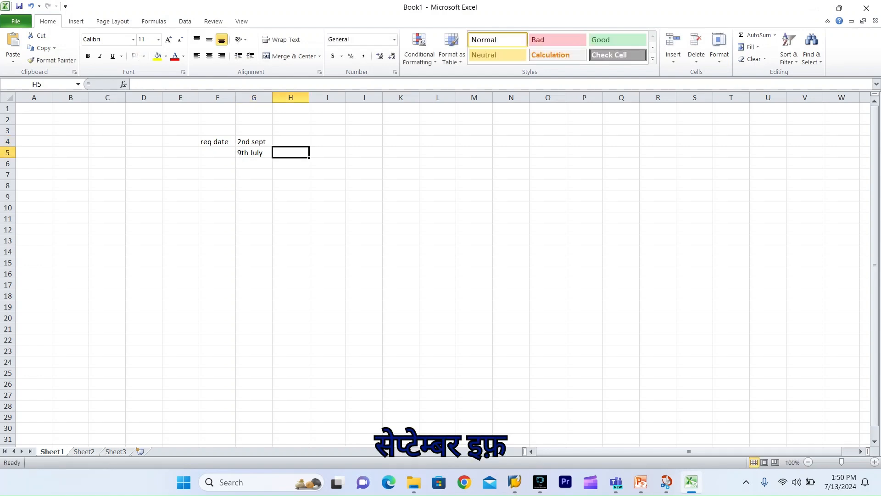
type("22 days")
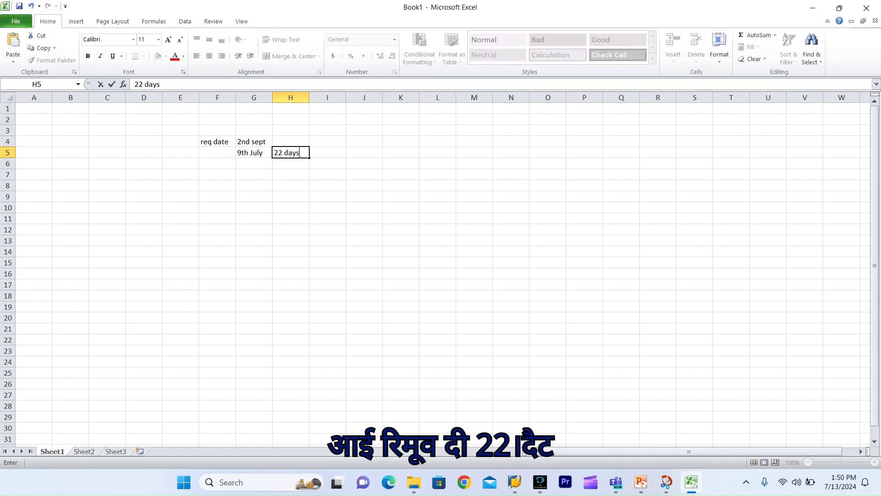
key("Left")
key("Delete")
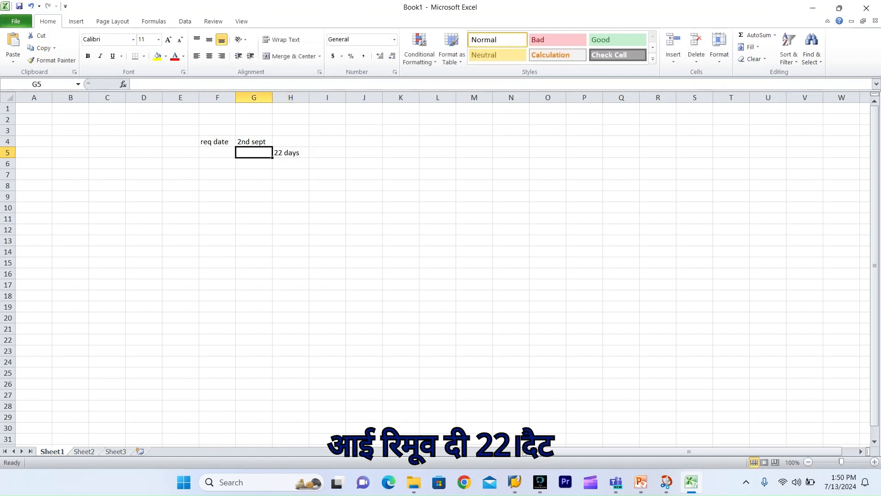
key("Down")
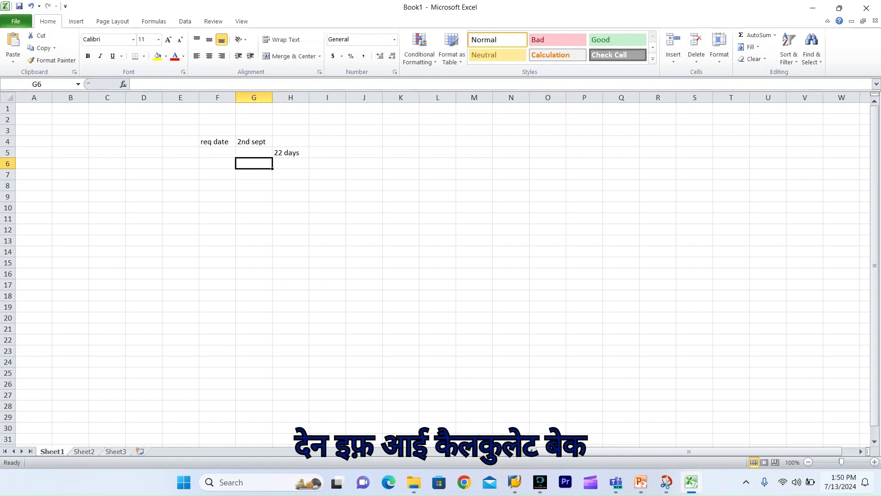
Step: Consult the Windows calendar for August 2024 and enter "10th aug" as the calculated date in cell G6
key("super+n")
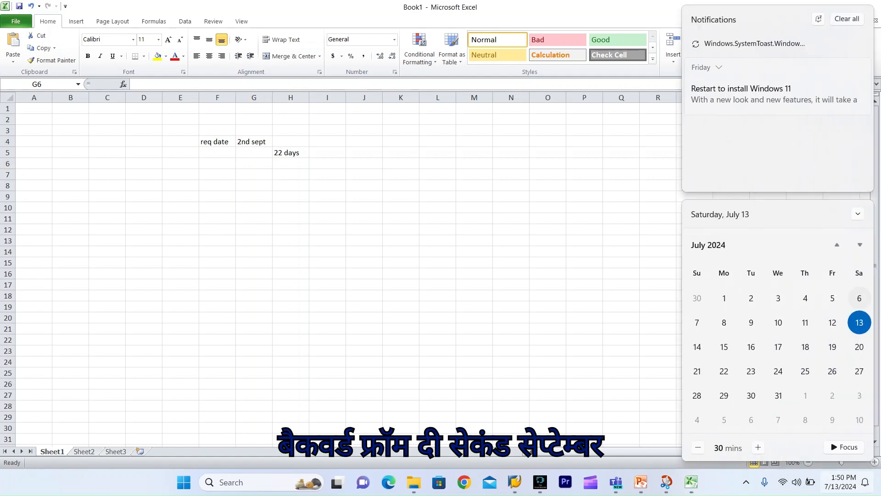
left_click(860, 245)
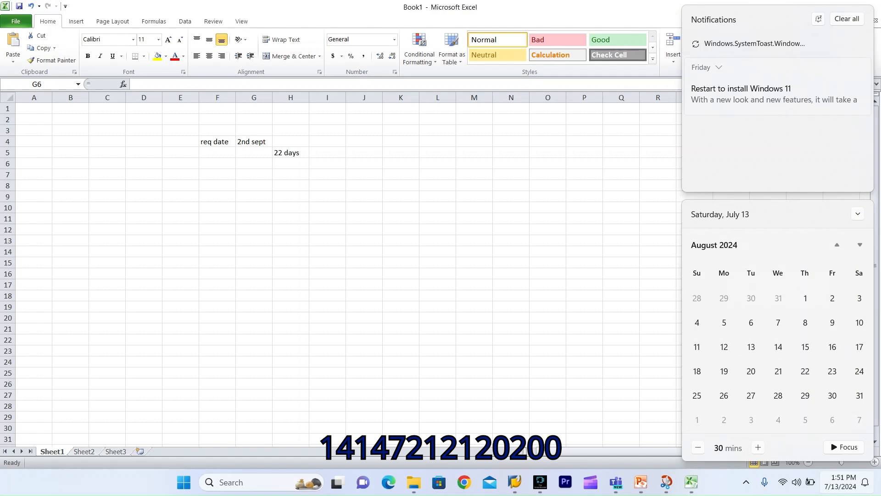
double_click(254, 163)
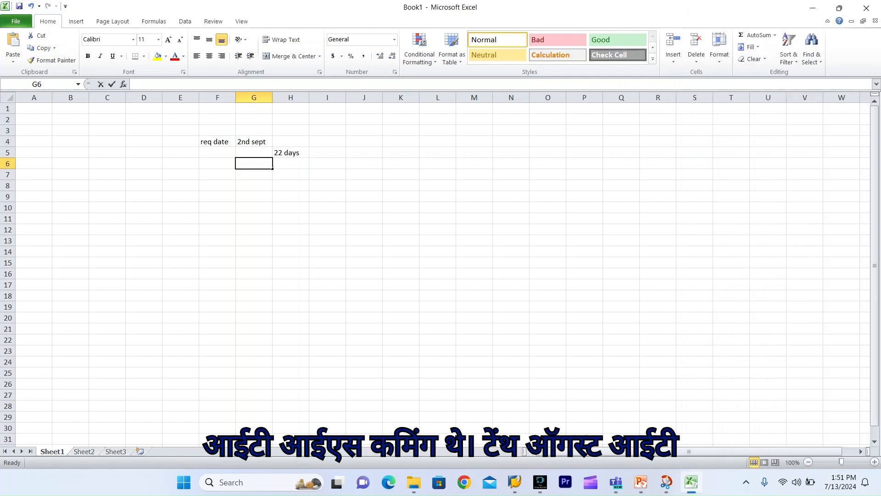
left_click(290, 185)
left_click(253, 163)
type("10th ")
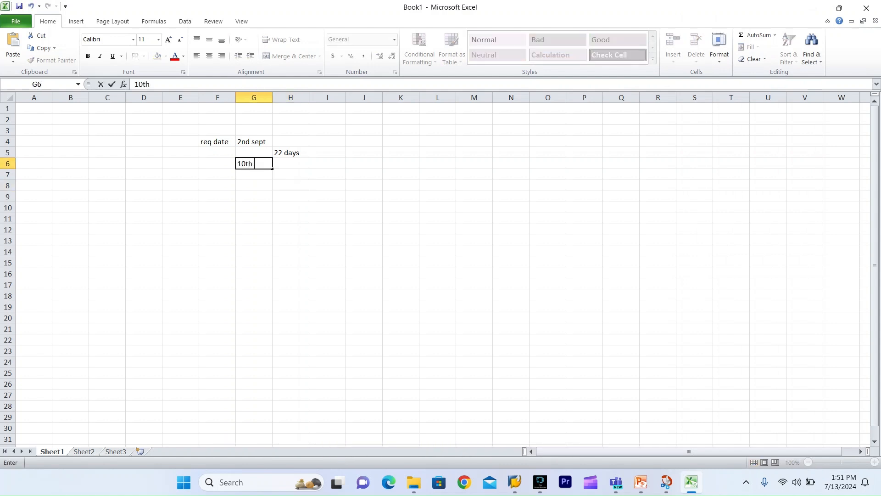
type("aug")
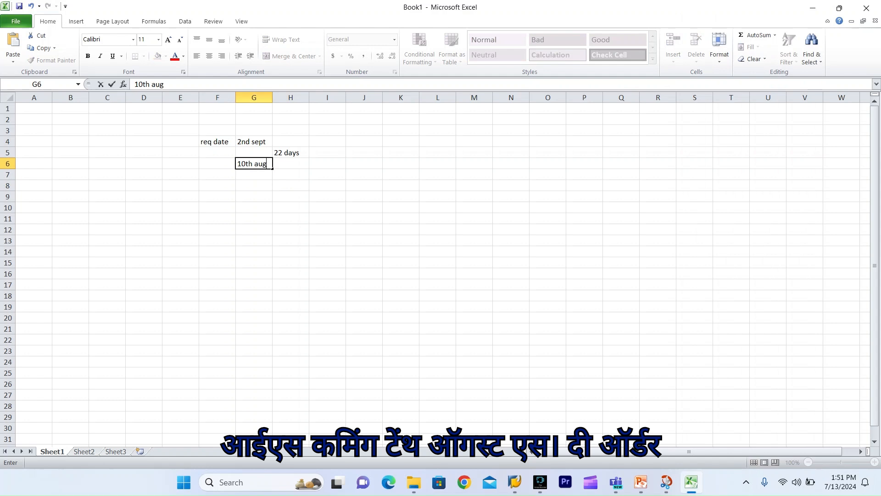
left_click(291, 185)
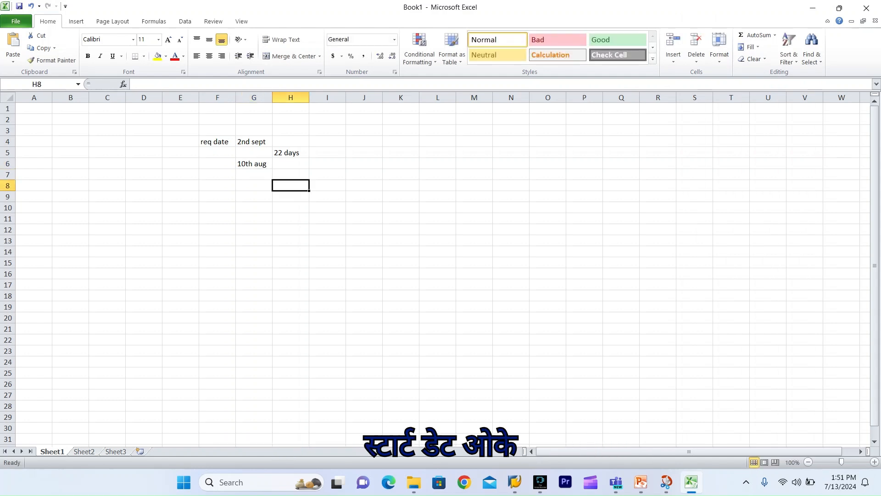
Step: Colour the 10th aug text red and enter "9th aug" beside it in cell H6
left_click(254, 164)
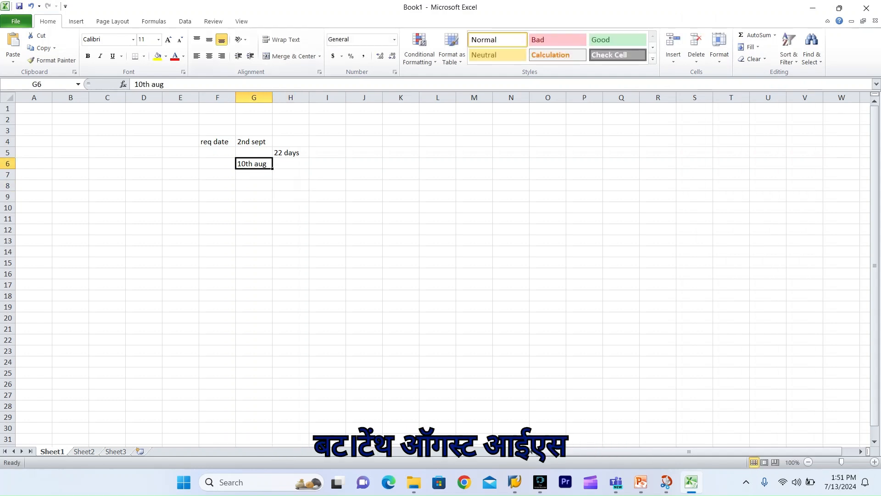
left_click(175, 56)
key("Return")
left_click(291, 164)
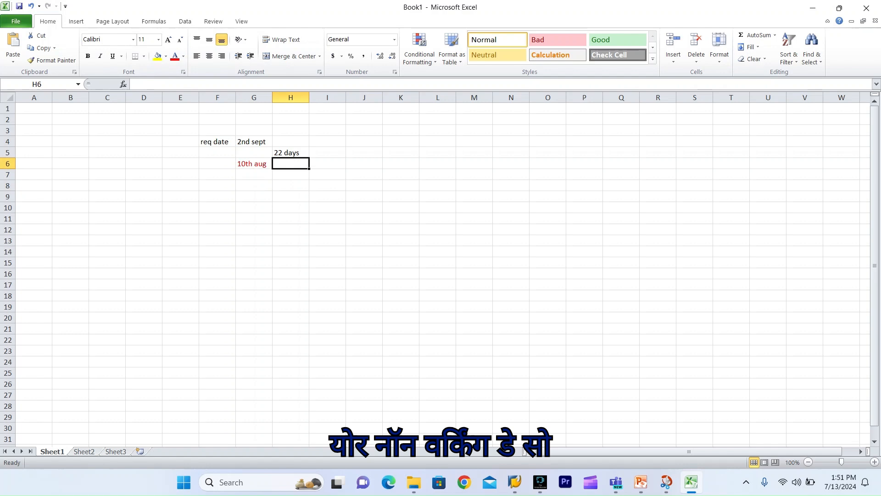
type("9th aug")
key("Return")
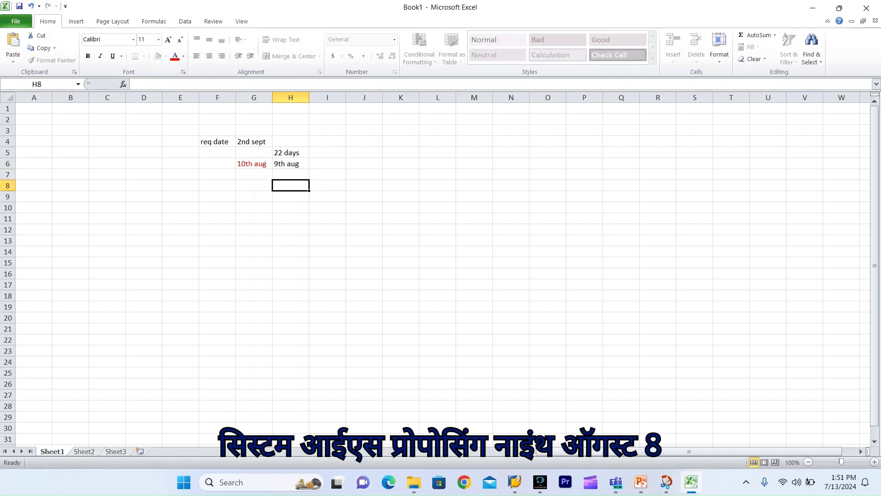
Step: Consult the Windows calendar for August and July 2024 to count the opening period back from August 9
left_click(254, 174)
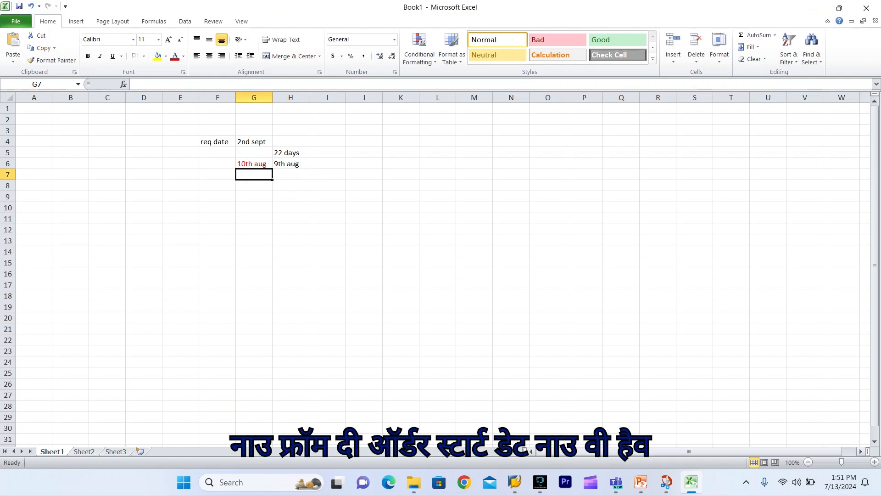
left_click(844, 482)
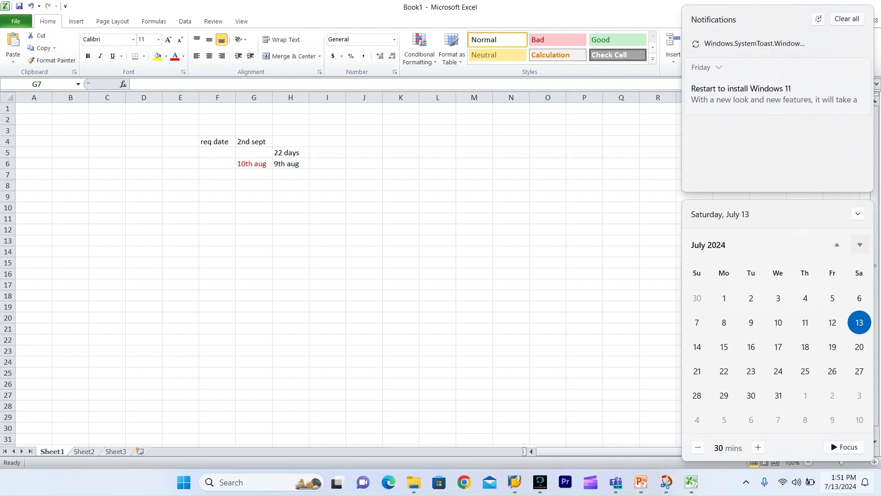
left_click(859, 245)
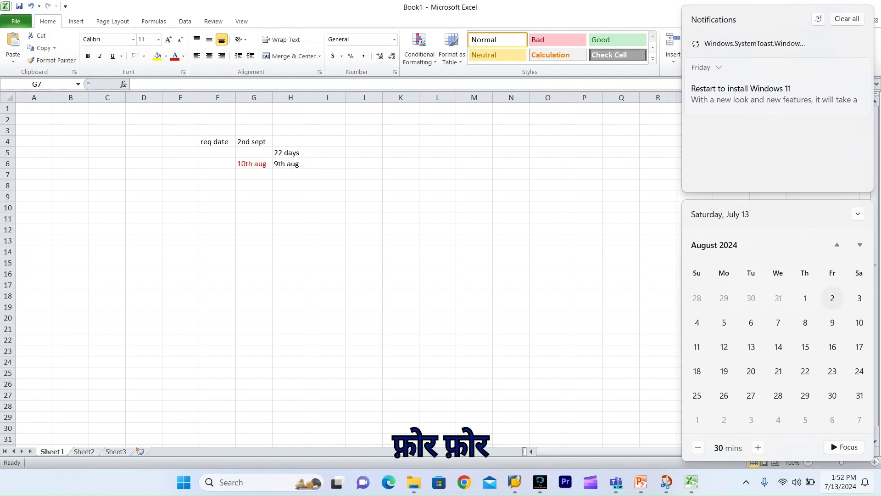
left_click(837, 245)
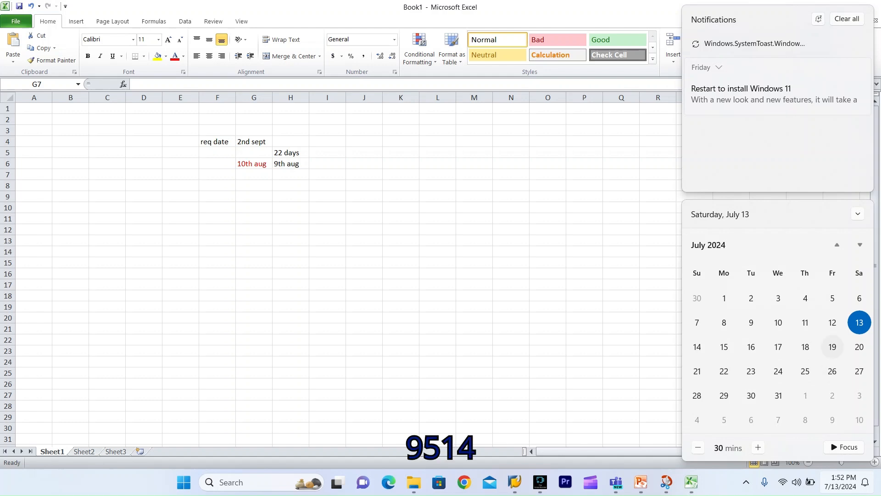
left_click(841, 482)
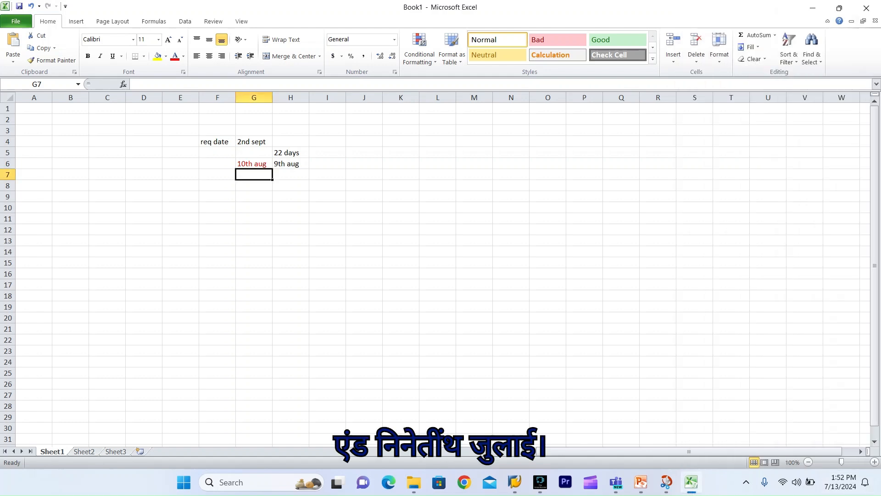
Step: Enter "15 days" as the opening period in cell H7
key("Right")
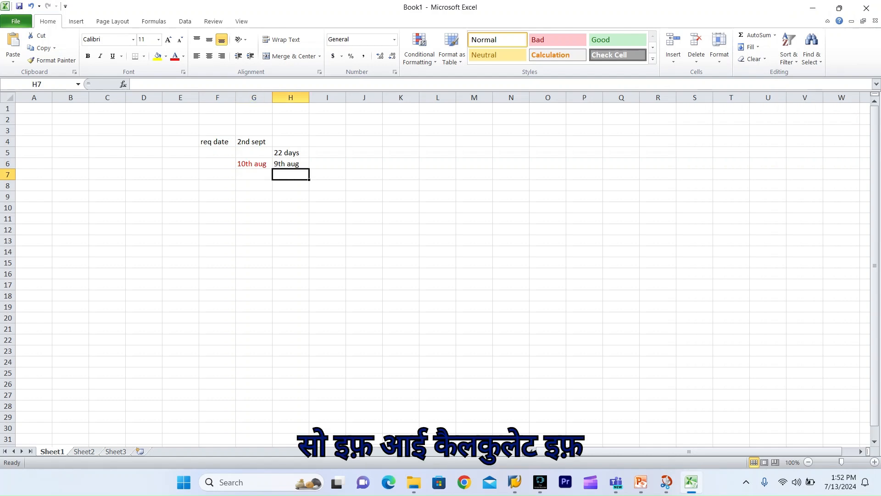
type("15")
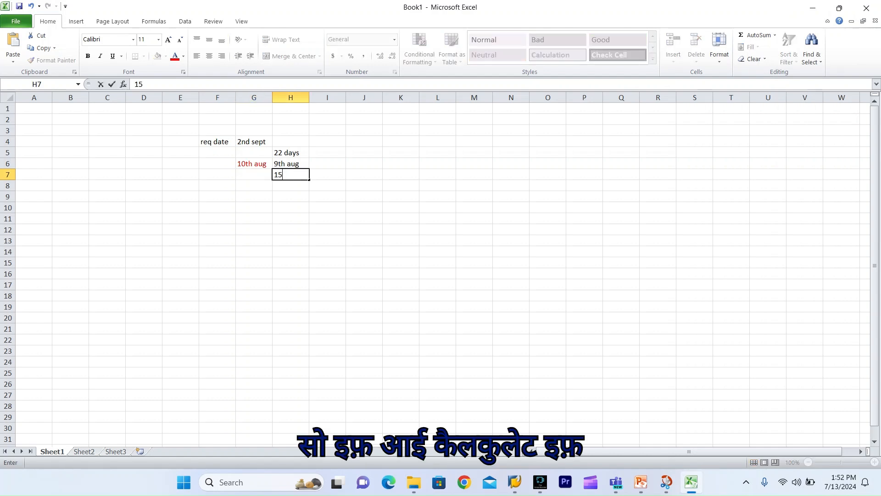
type(" days")
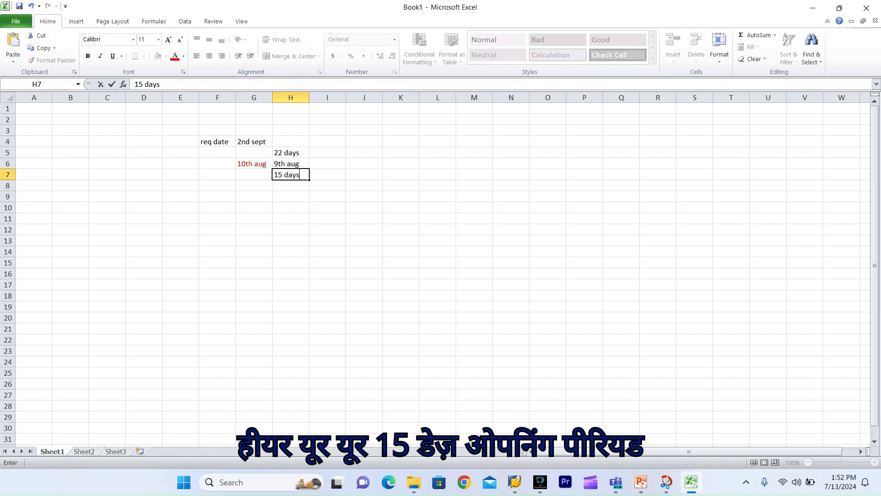
key("Return")
Step: Enter "19th July" as the calculated opening date in cell G8
key("Left")
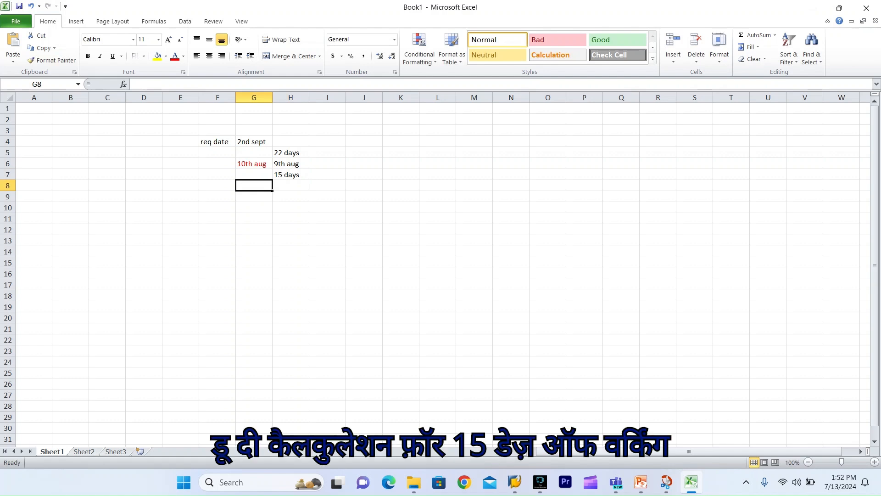
type("1")
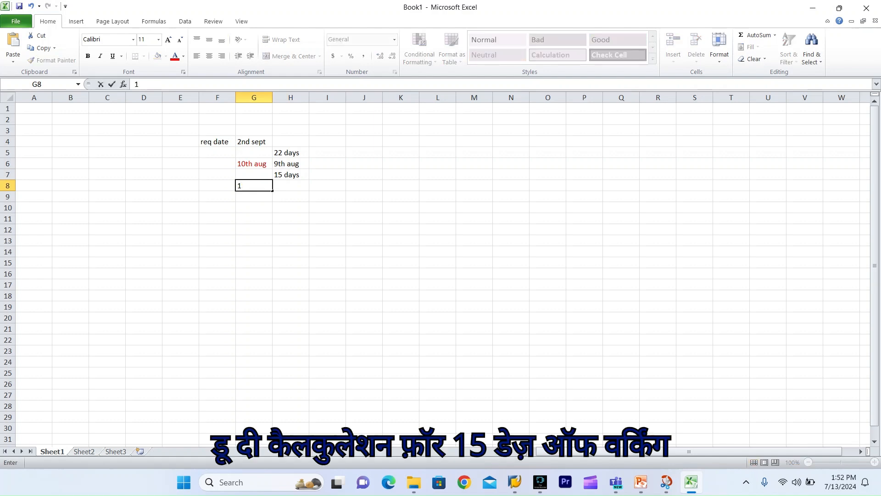
type("5")
key("BackSpace")
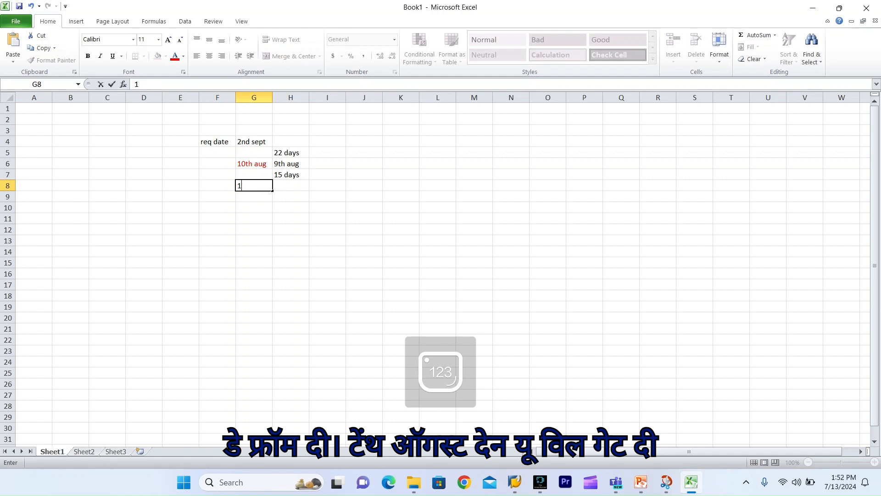
type("9yh")
key("BackSpace")
key("BackSpace")
key("BackSpace")
type("9t")
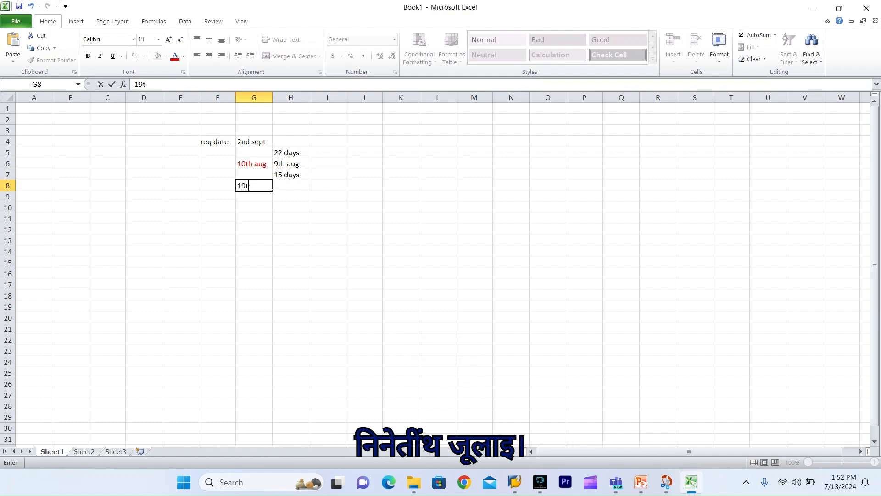
type("h July")
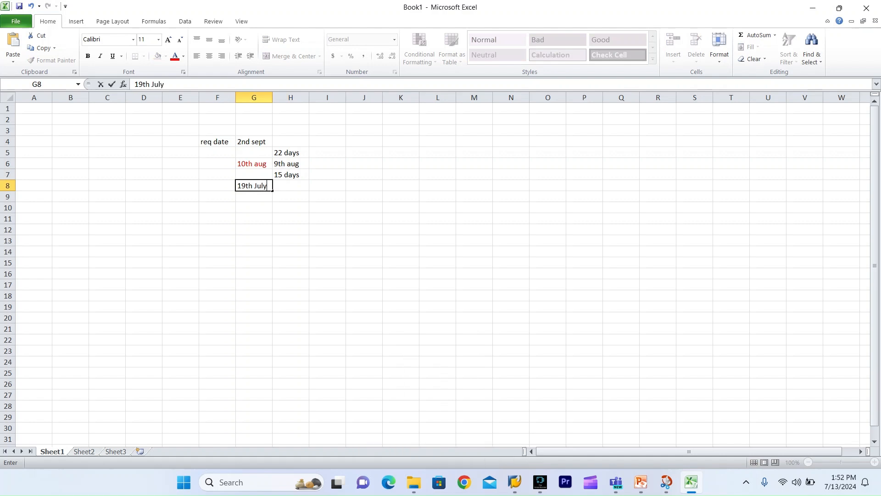
key("Return")
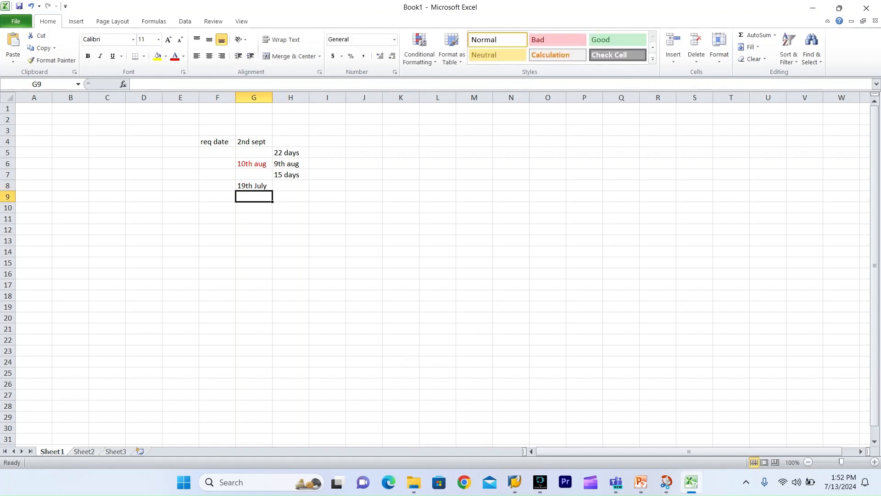
Step: Switch to SAP and check the order end, start and opening dates of RM02's planned order dated 02.09.2024
key("alt+Tab")
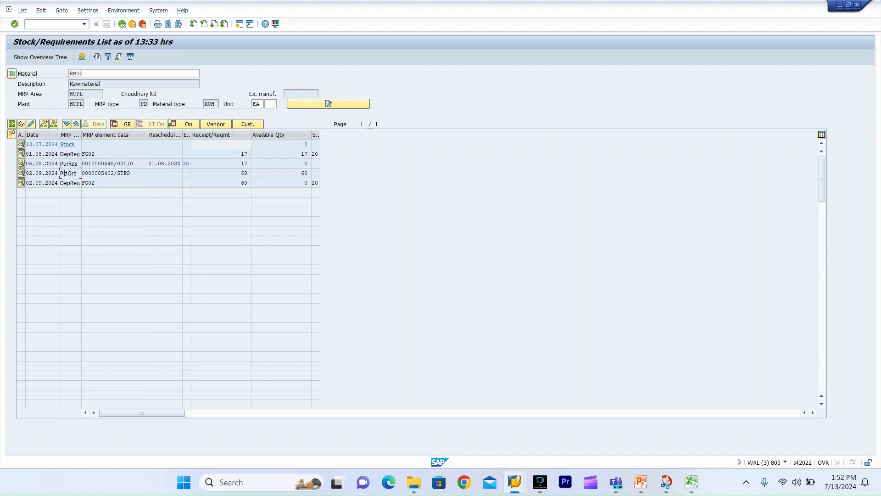
double_click(101, 173)
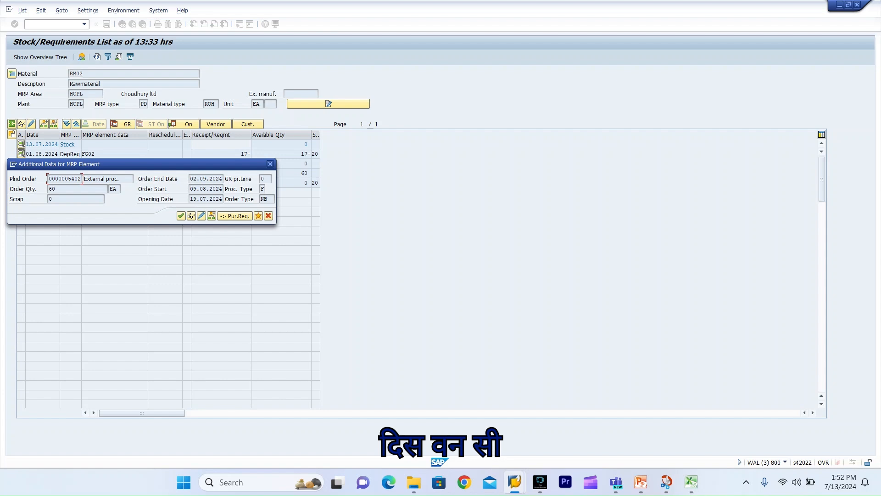
left_click_drag(190, 179, 223, 179)
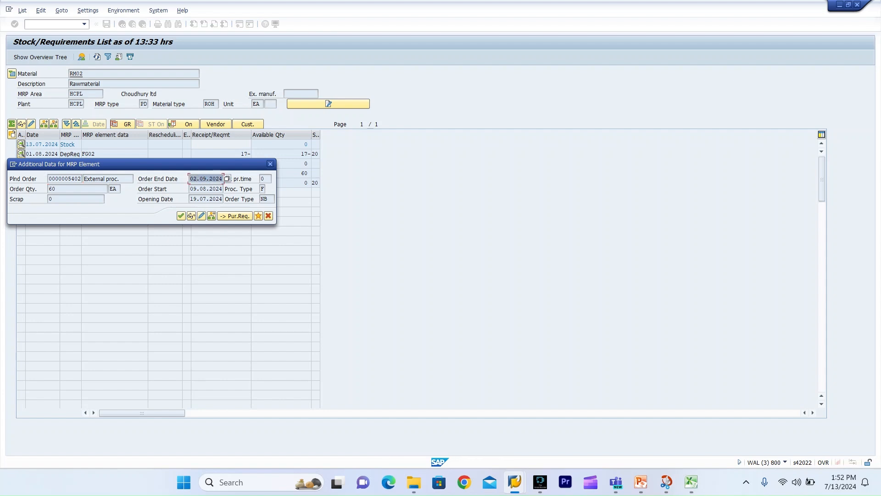
left_click(190, 189)
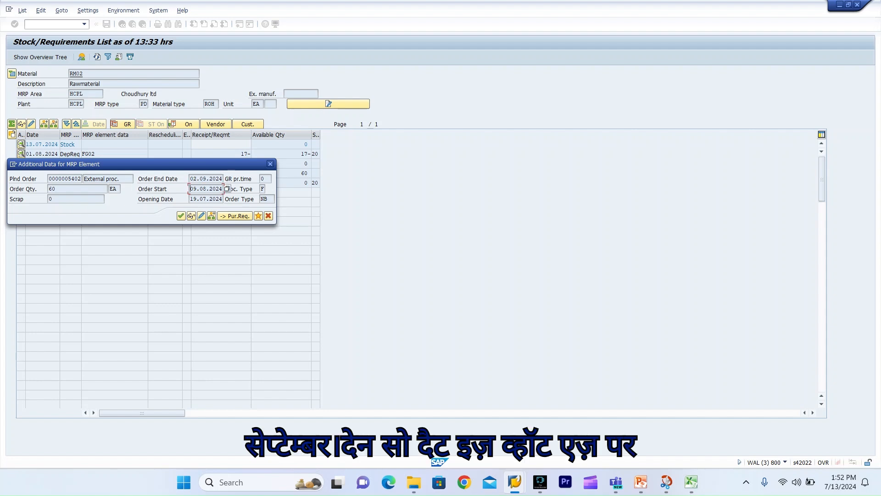
left_click_drag(191, 189, 223, 189)
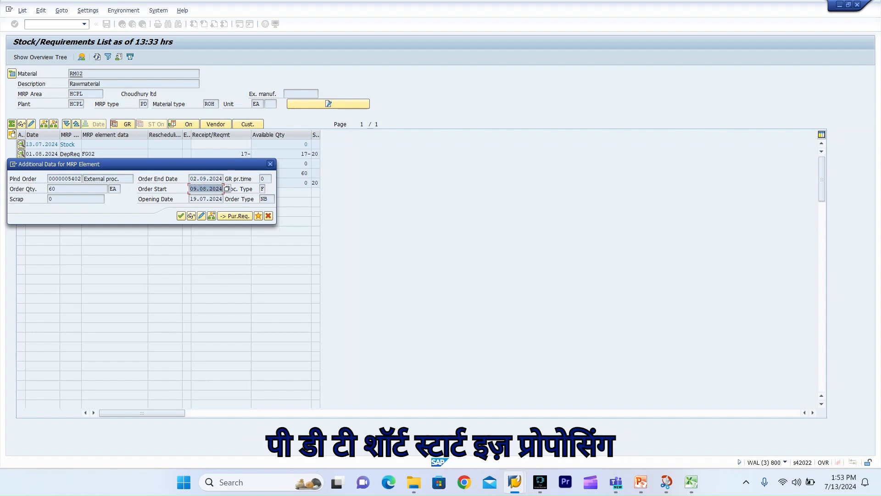
left_click(190, 199)
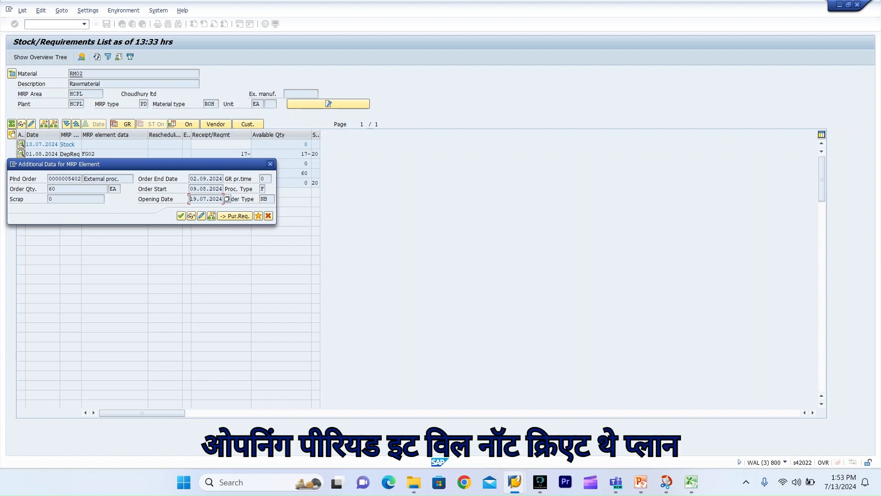
left_click(235, 215)
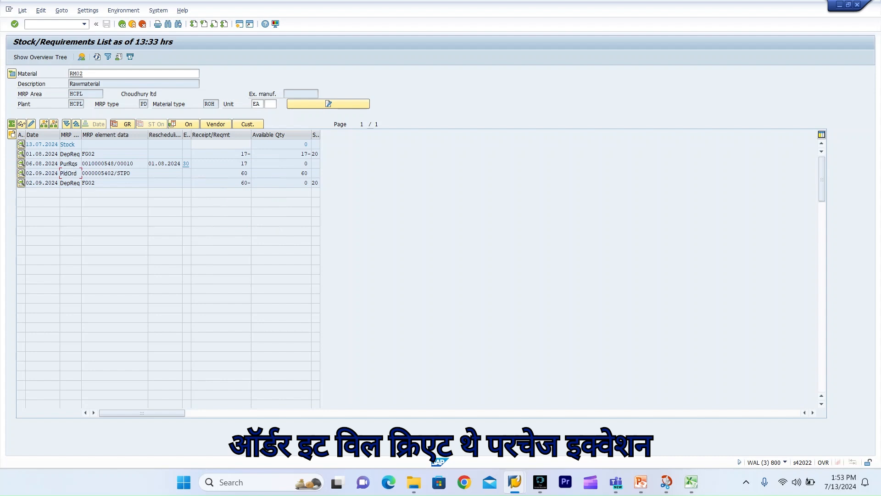
Step: Switch to the Single-Item, Multi-Level session and return from the planning results to its initial screen
mouse_move(515, 482)
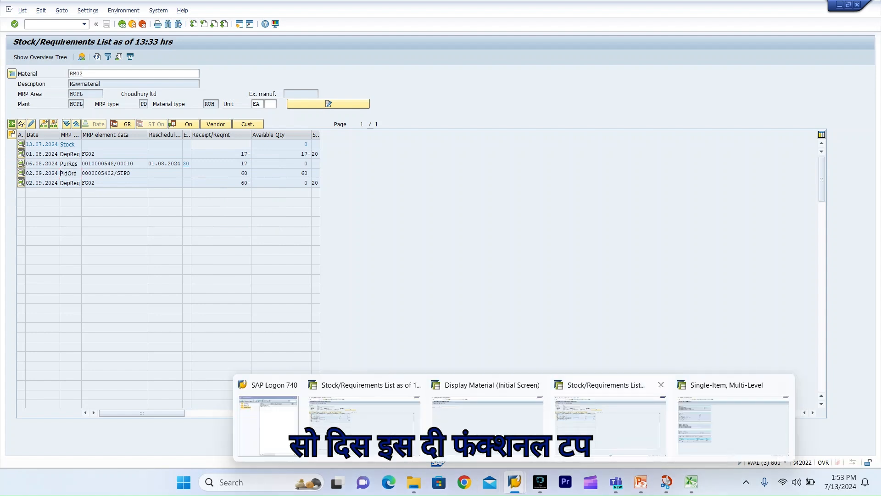
left_click(605, 417)
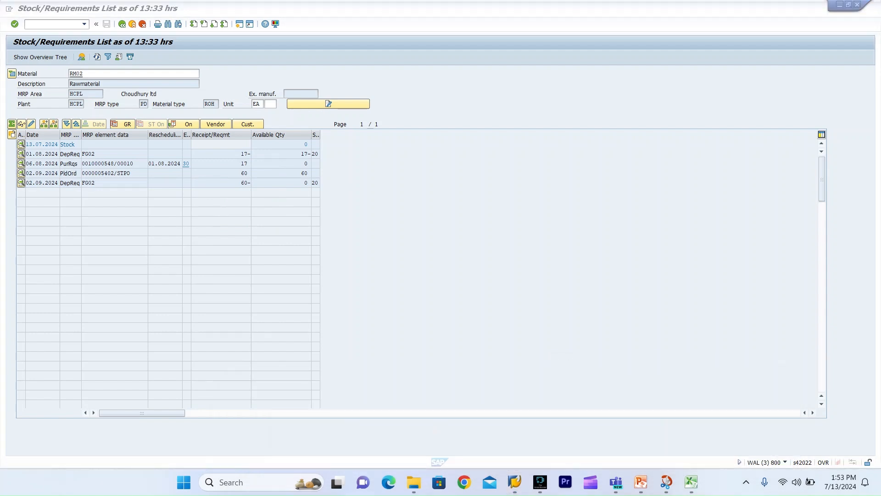
mouse_move(515, 481)
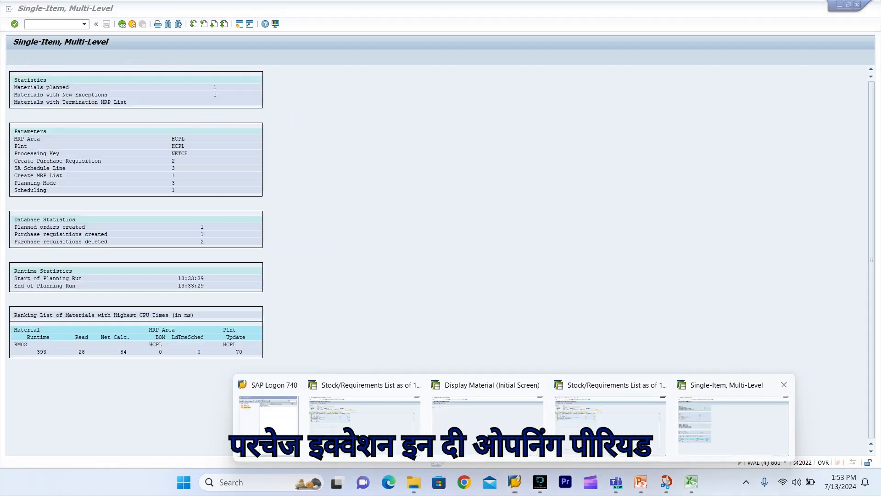
left_click(734, 425)
mouse_move(515, 482)
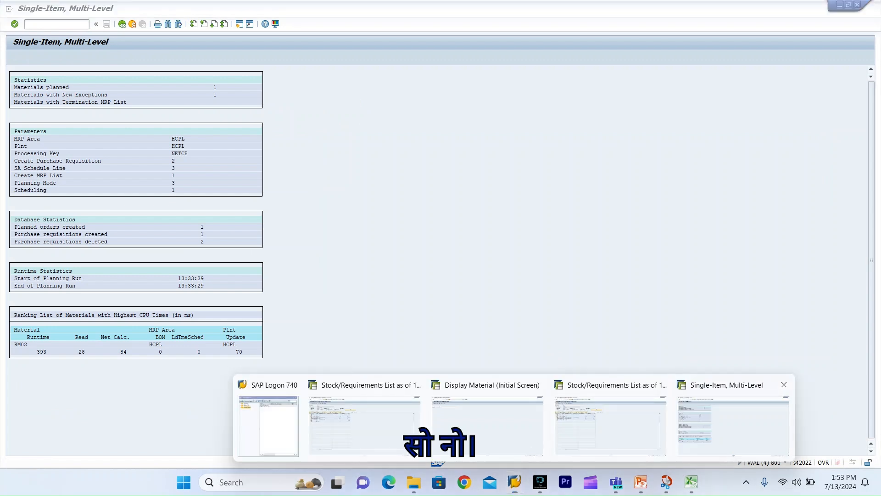
key("F3")
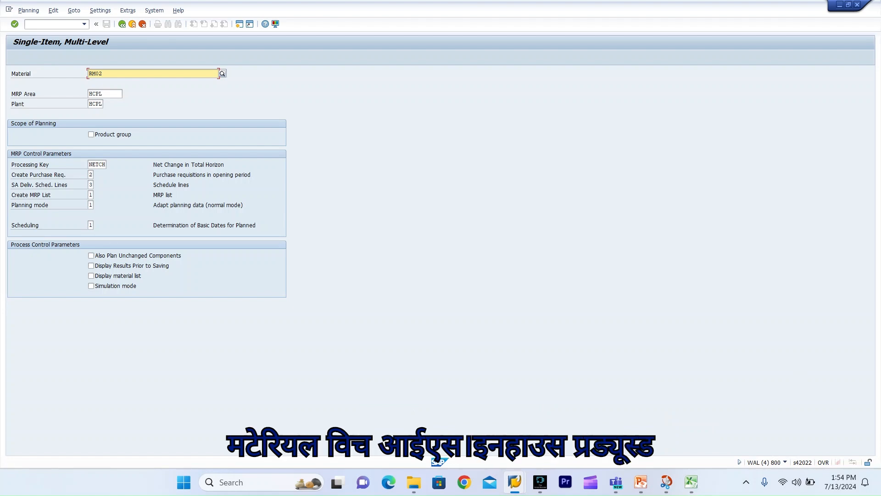
Step: Refresh FG02's stock/requirements list and display its planned order dated 01.08.2024 in full
mouse_move(515, 482)
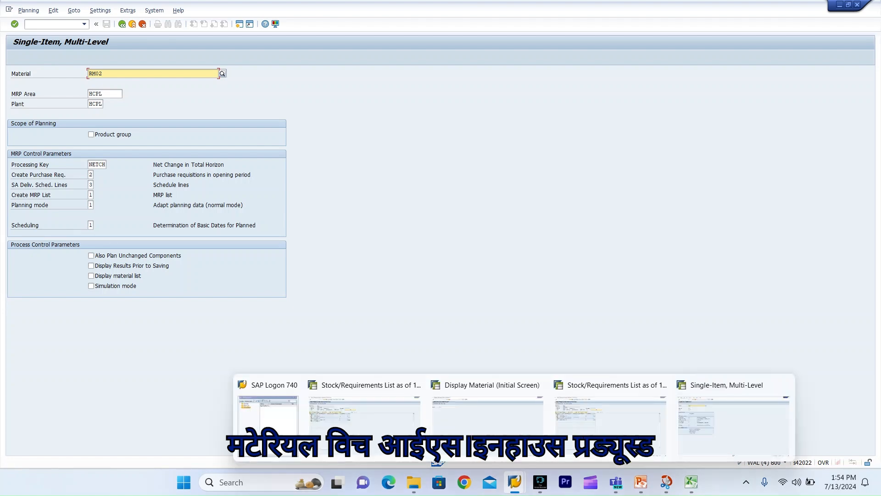
left_click(364, 423)
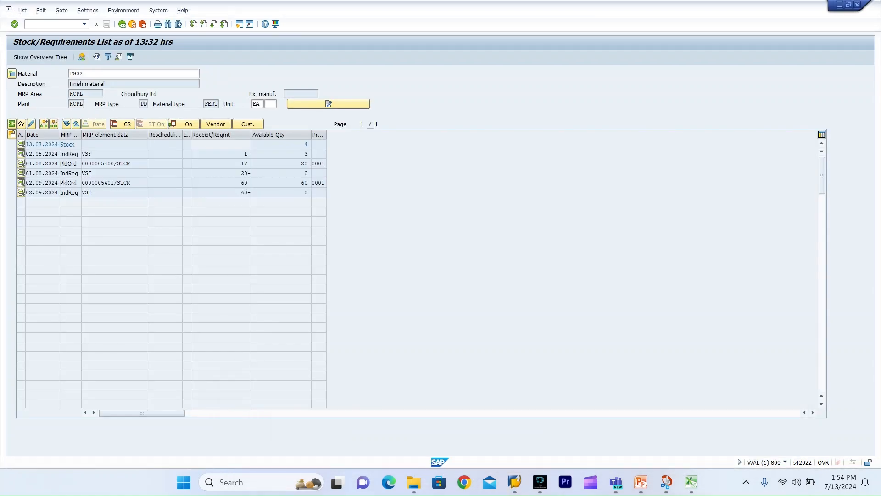
left_click(105, 163)
left_click(97, 56)
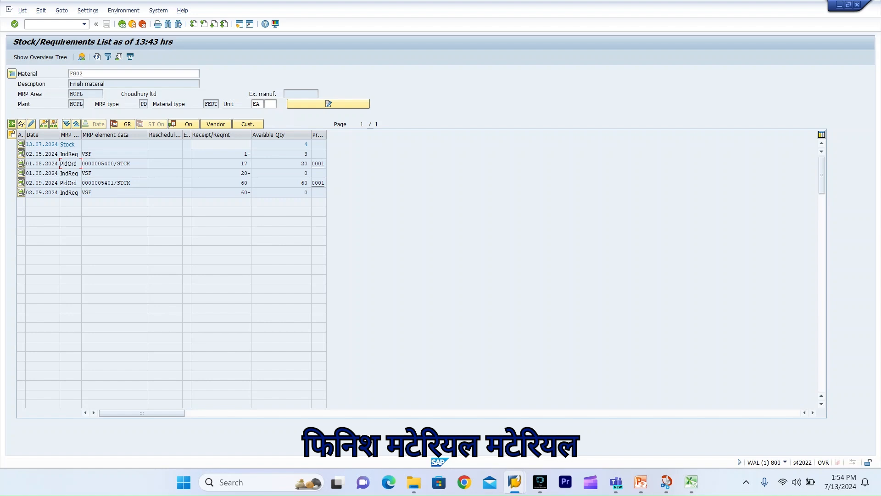
key("F2")
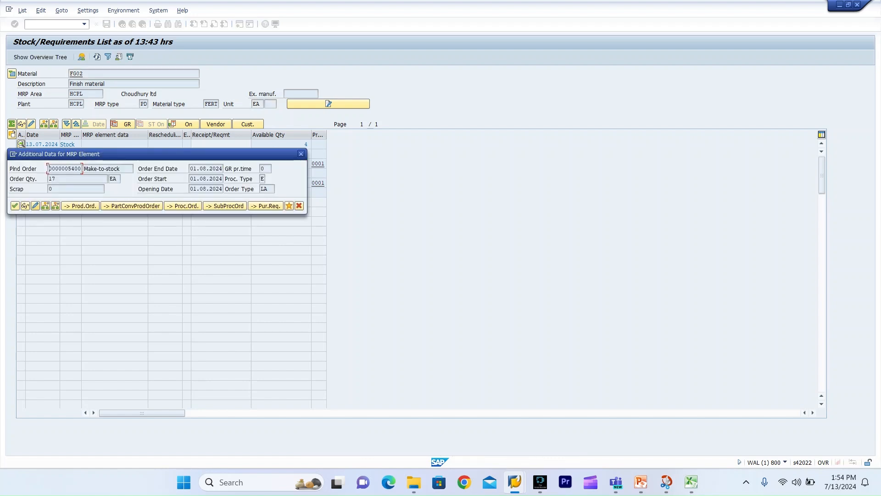
left_click(25, 205)
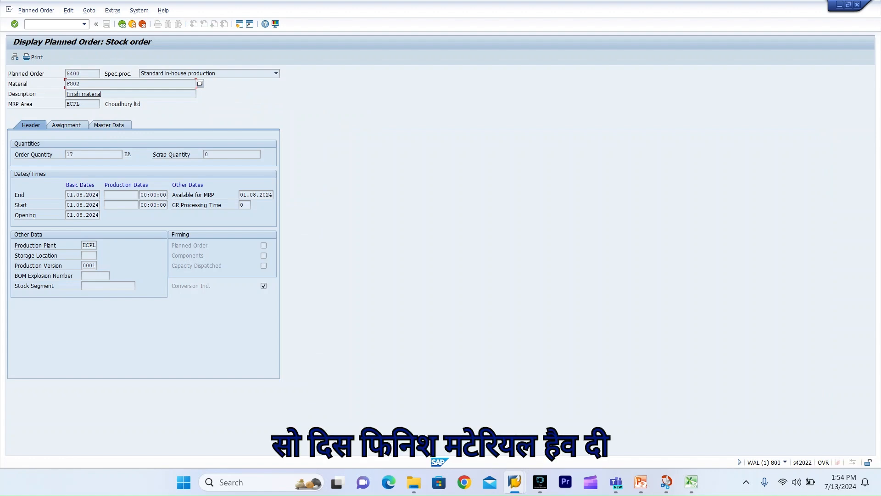
Step: Examine the basic end and opening dates of FG02's planned order against the MRP run's scheduling setting, and leave the order display
key("alt+Tab")
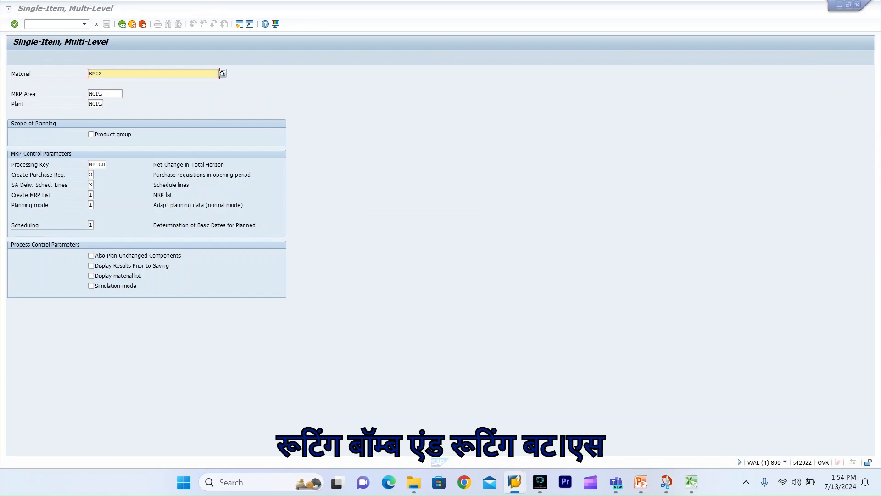
key("alt+Tab")
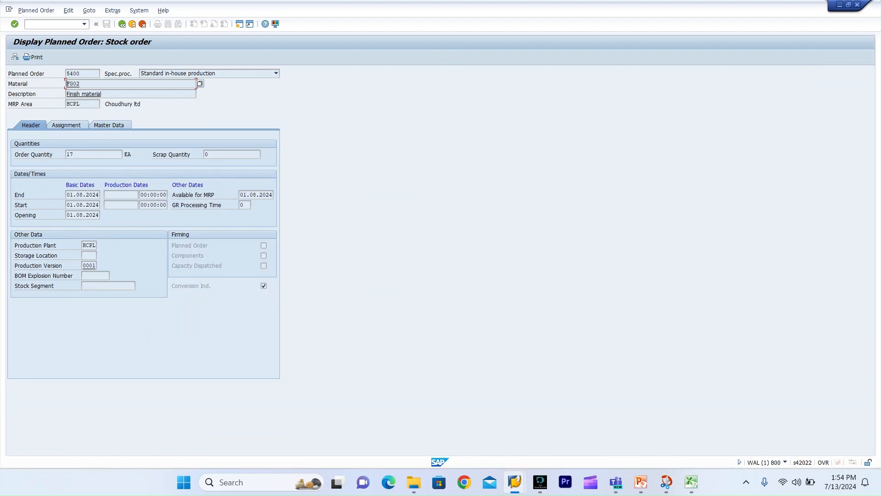
left_click(77, 194)
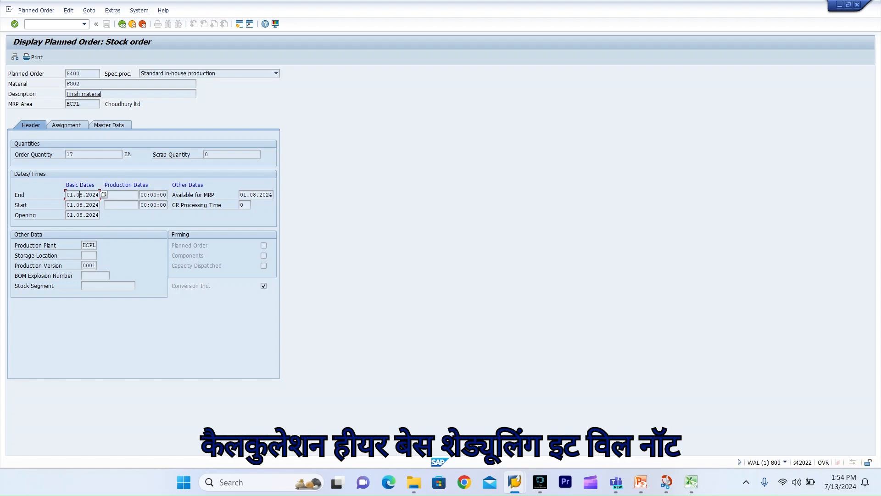
left_click(86, 215)
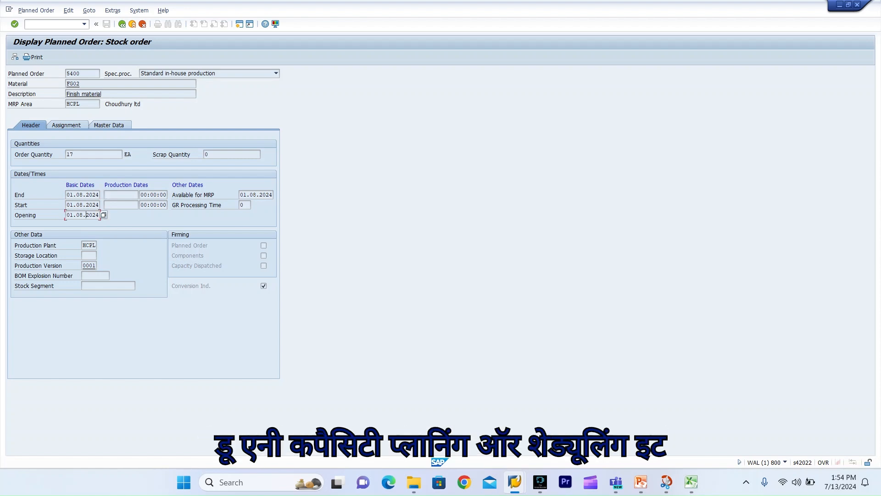
left_click(122, 23)
Step: Set Scheduling to 2, Lead Time Scheduling and Capacity Planning, in the Single-Item, Multi-Level planning parameters
key("alt+Tab")
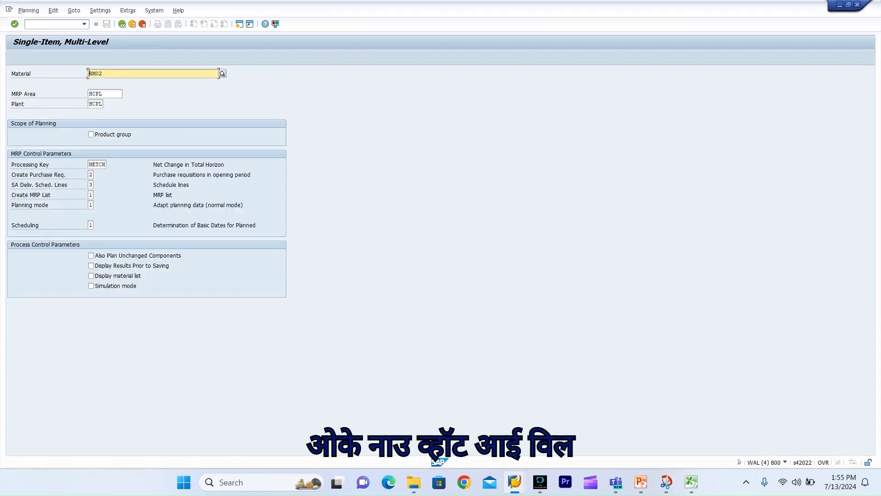
key("Return")
key("Return")
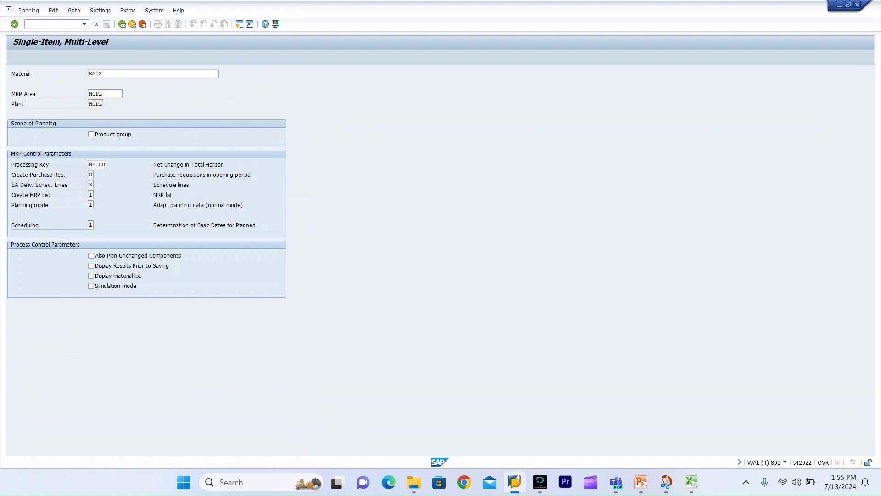
key("F4")
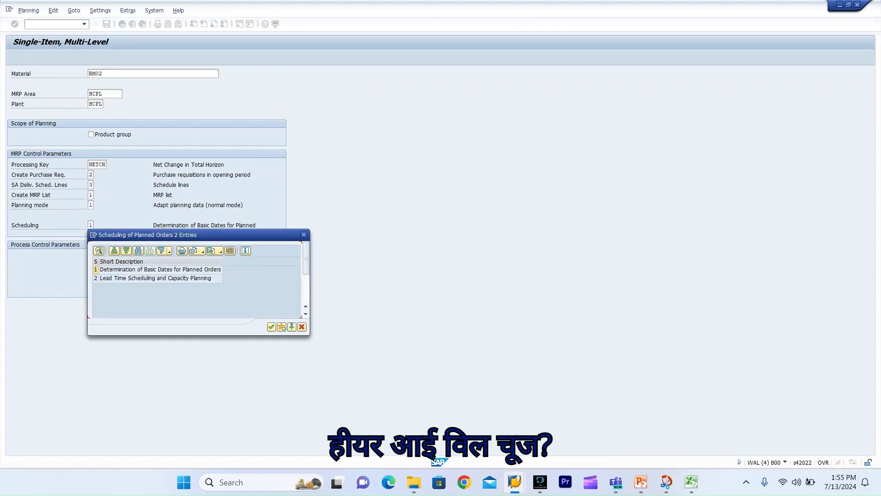
double_click(156, 278)
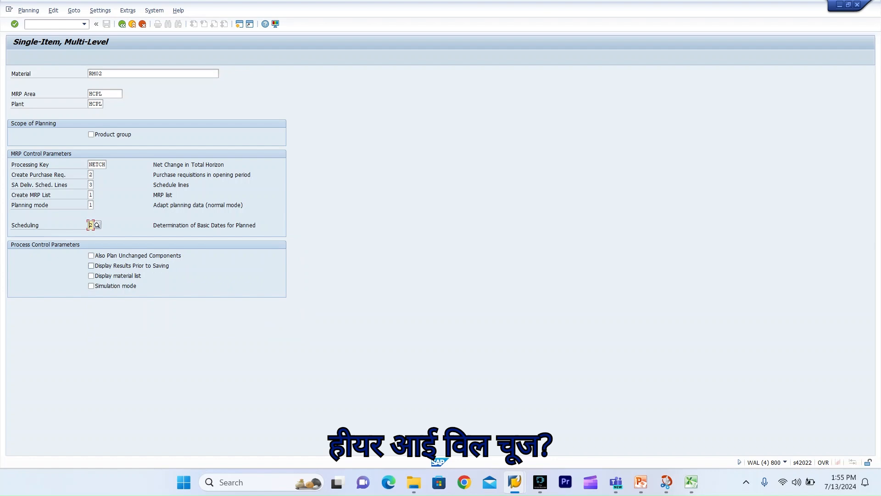
left_click(90, 205)
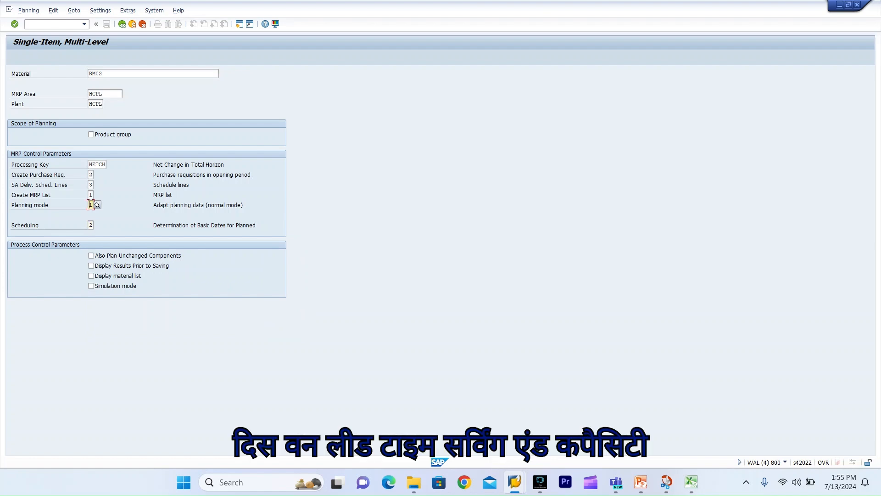
Step: Set Planning mode to 3, Delete and recreate planning data, and have the planning parameters checked
left_click(97, 205)
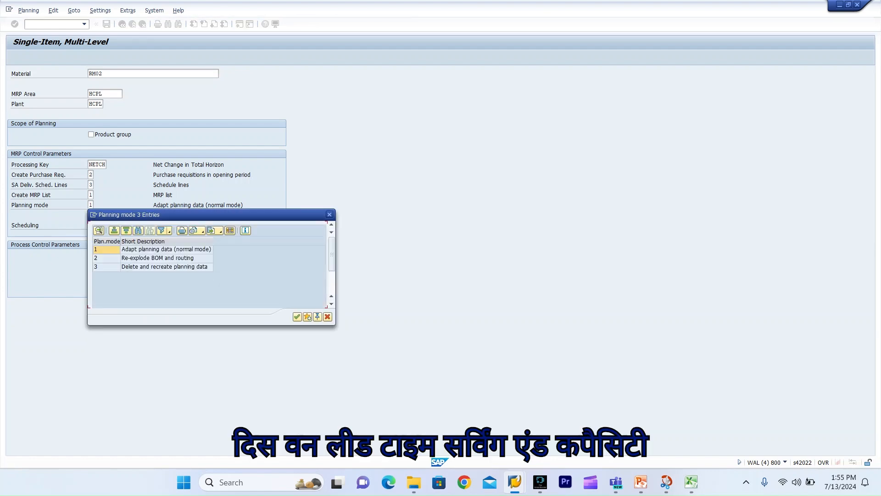
double_click(163, 267)
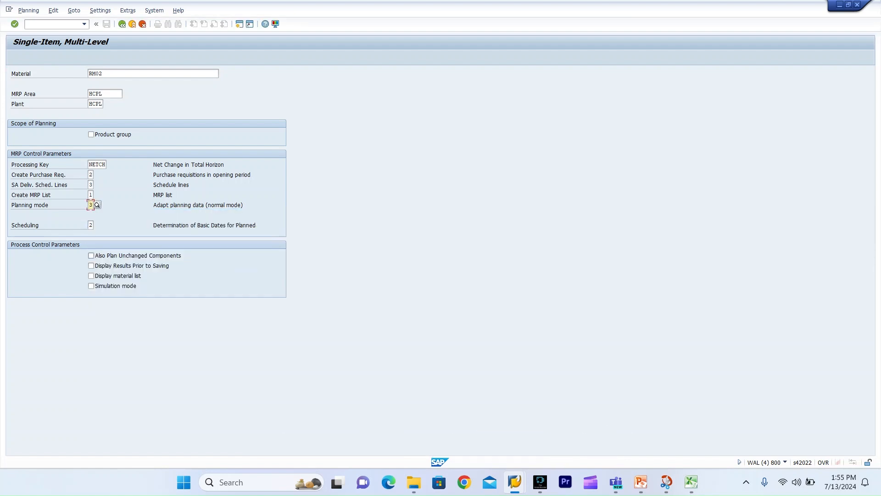
key("Return")
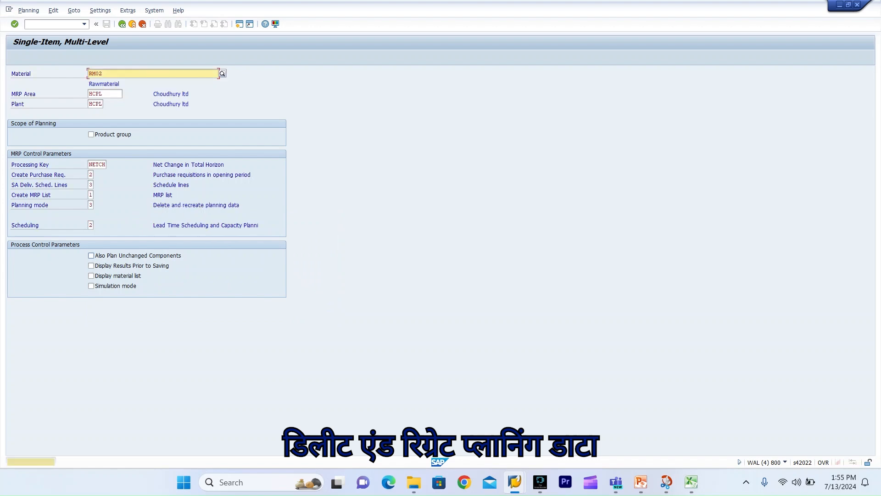
Step: Replace the material with FG02 and execute the single-item, multi-level planning run
key("Delete")
key("Delete")
key("Delete")
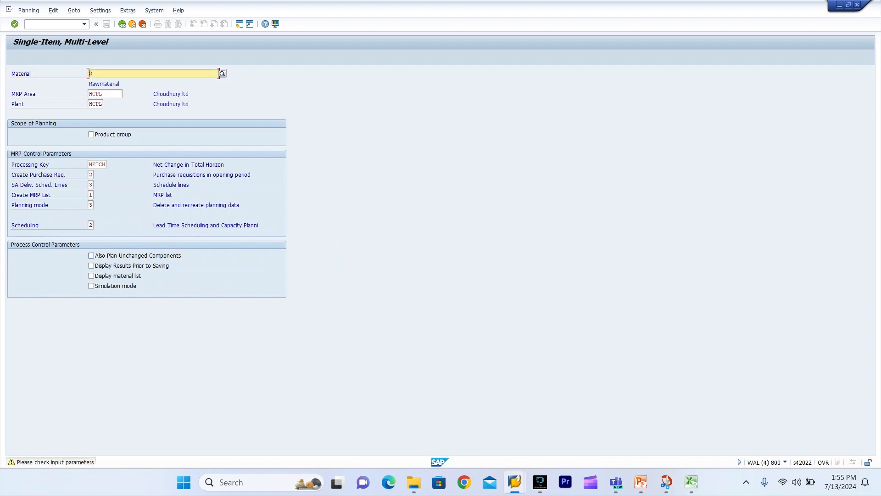
type("fg02")
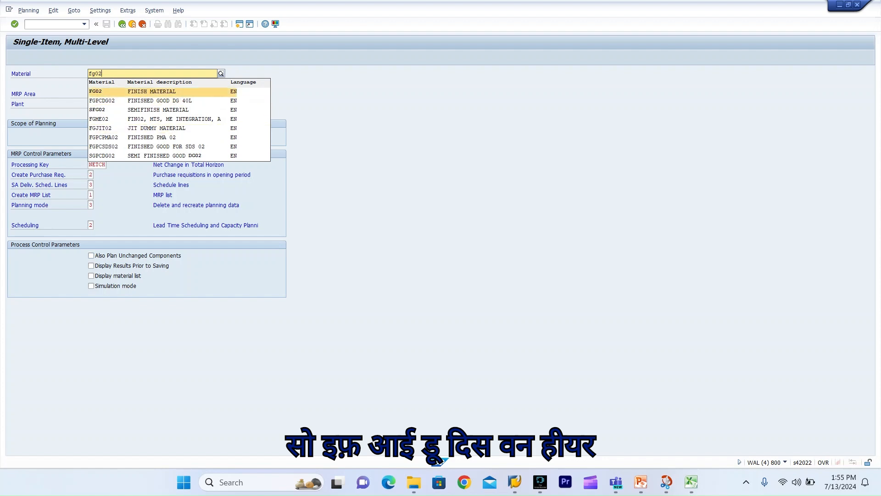
left_click(124, 91)
key("Return")
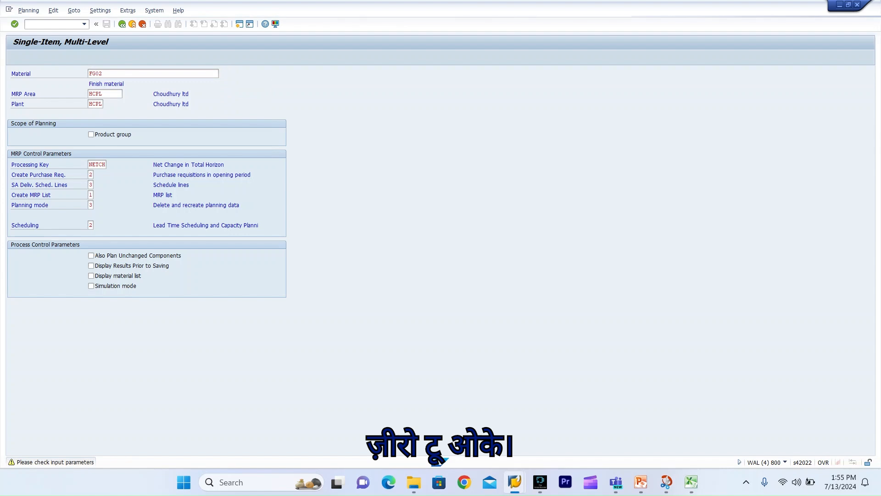
key("Return")
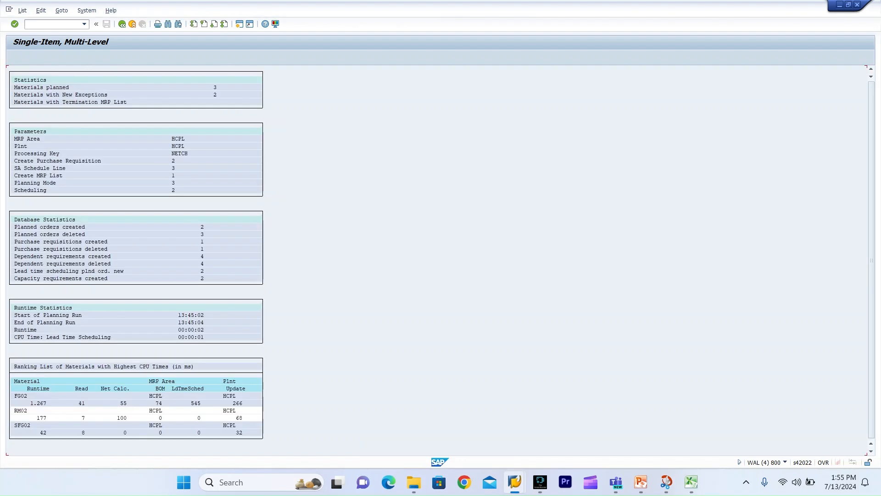
Step: Refresh FG02's stock/requirements list and open the full display of its recreated planned order dated 01.08.2024
key("alt+Tab")
left_click(97, 56)
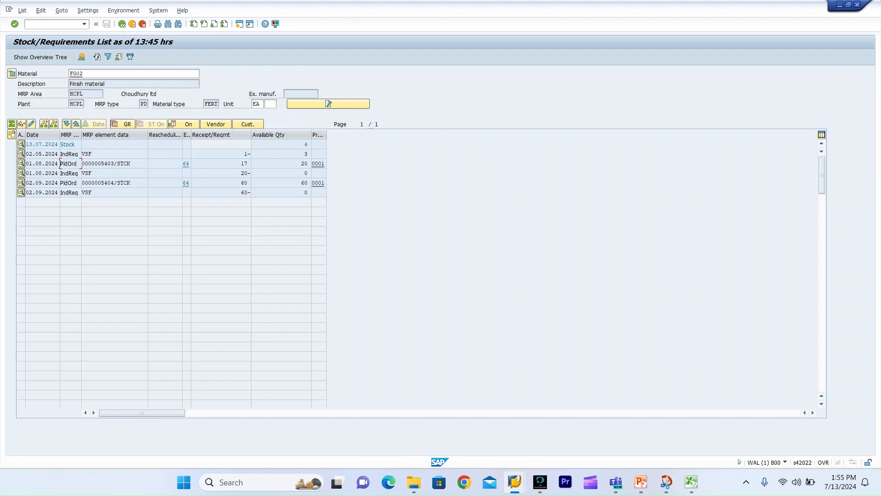
double_click(107, 164)
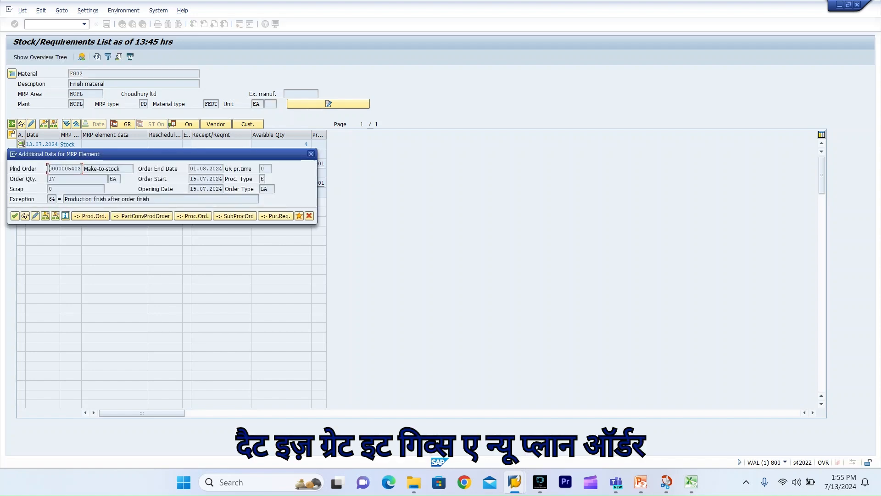
left_click(25, 216)
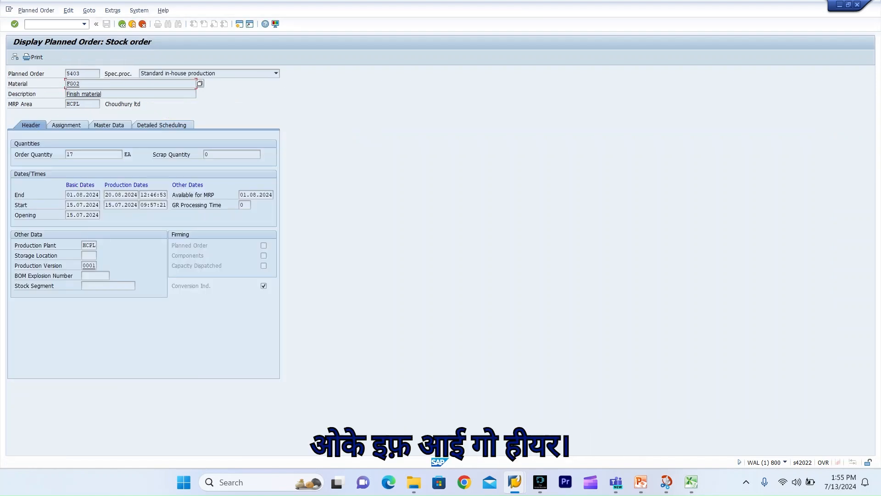
Step: Return the Single-Item, Multi-Level session to its initial screen, and show the detailed scheduling of FG02's planned order
mouse_move(514, 481)
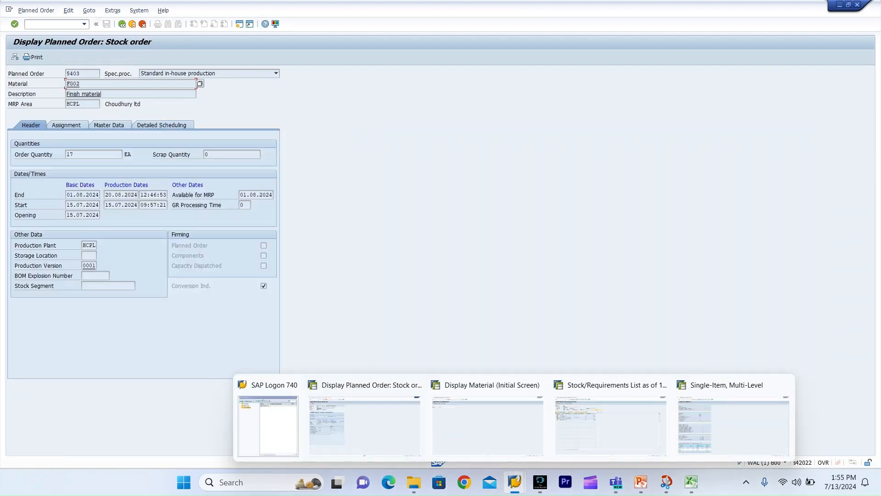
left_click(734, 423)
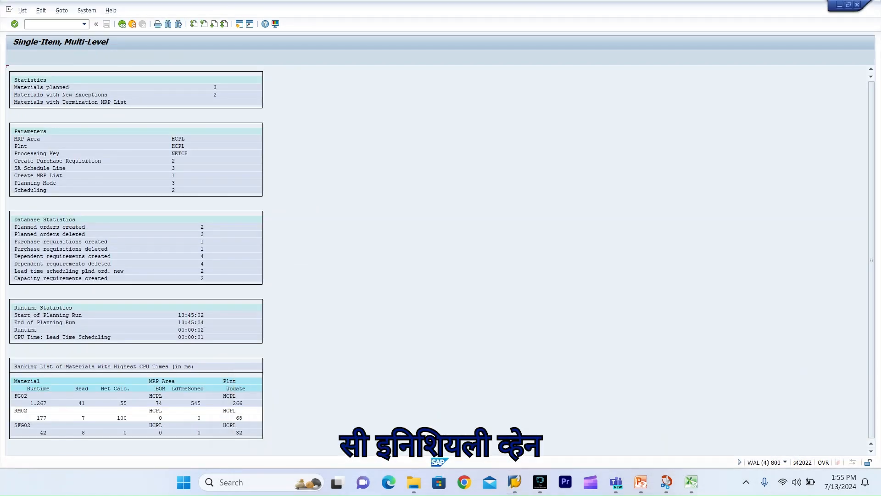
key("F3")
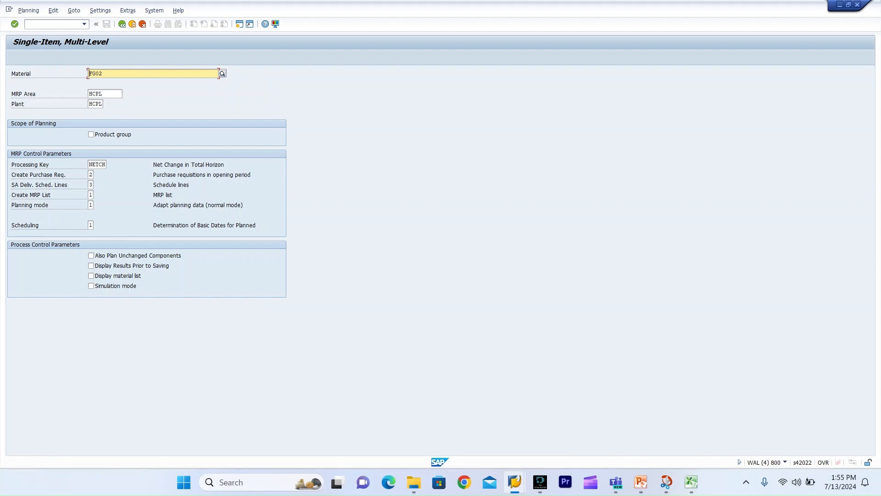
key("alt+Tab")
left_click(161, 125)
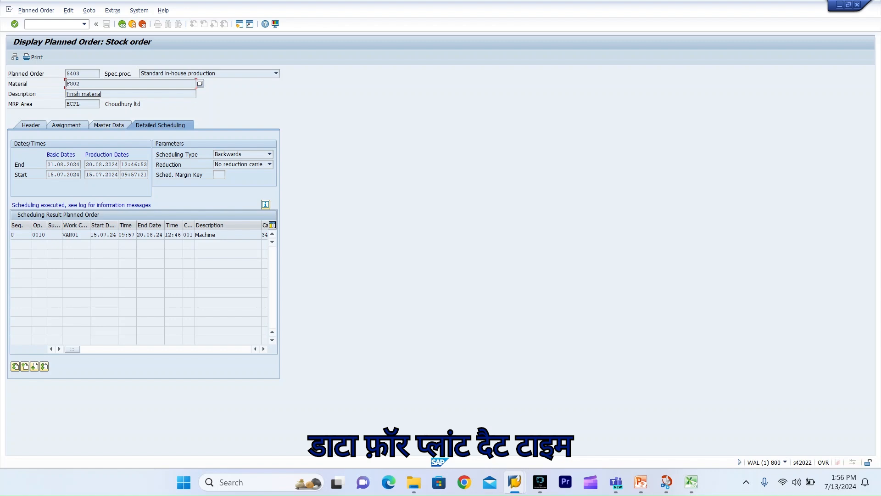
Step: In the Single-Item, Multi-Level session, set Scheduling to 2, Lead Time Scheduling and Capacity Planning, for FG02
key("alt+Tab")
left_click(90, 225)
key("F4")
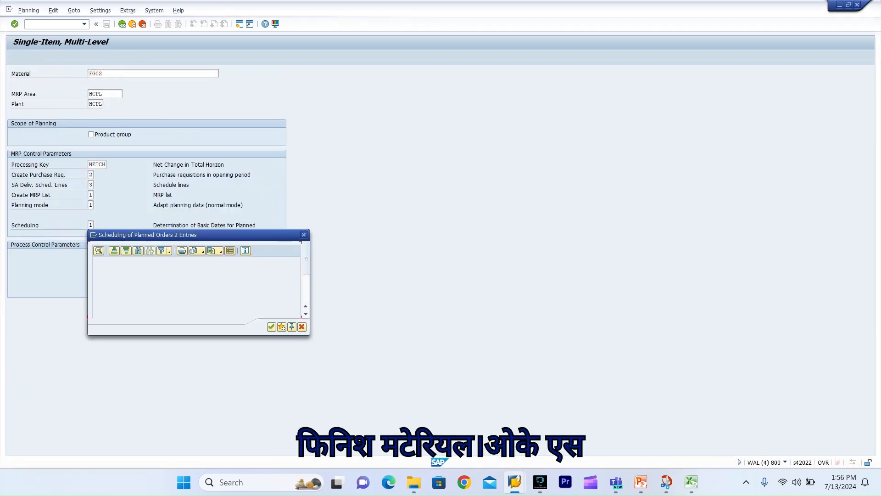
left_click(156, 278)
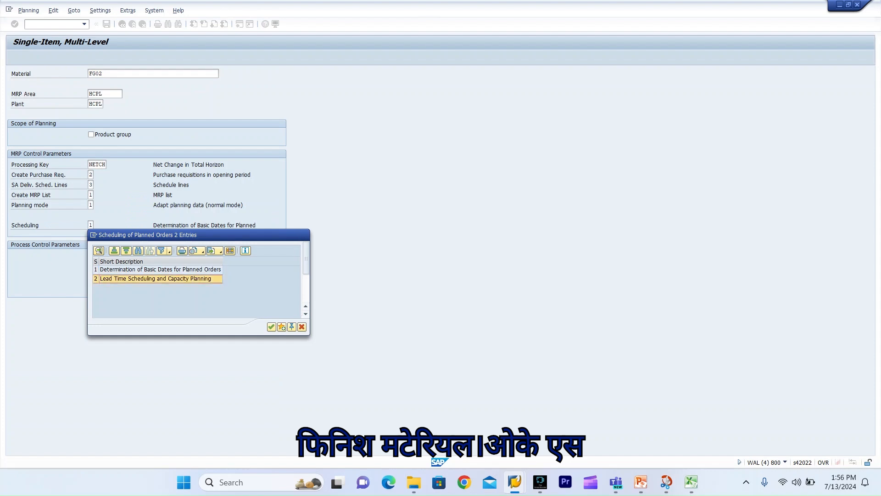
key("Return")
Step: Examine the start and end dates of operation 0010 in the detailed scheduling of FG02's planned order
key("alt+Tab")
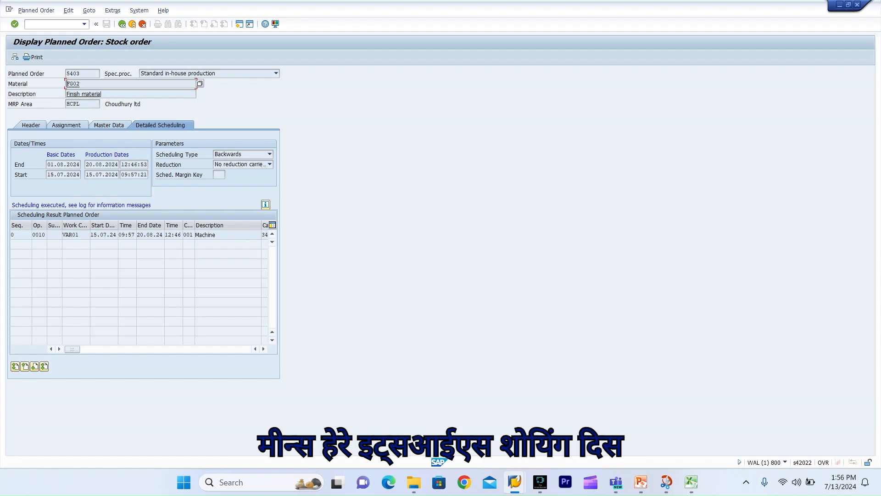
left_click(100, 235)
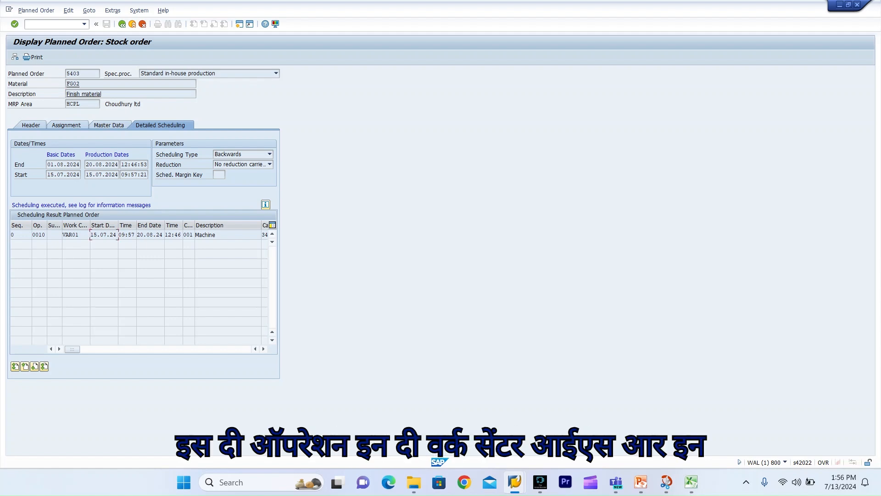
left_click(149, 234)
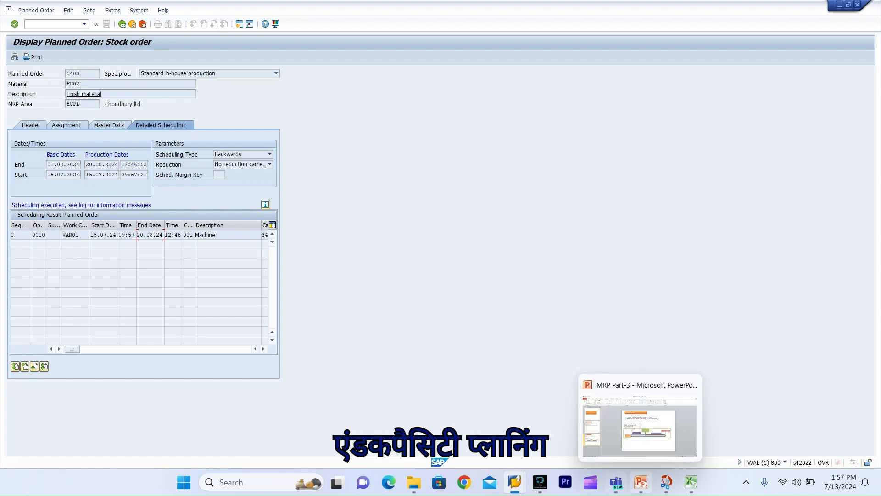
Step: Go back to the Single-Item, Multi-Level session, review the scheduling options and reselect 2, Lead Time Scheduling and Capacity Planning
mouse_move(515, 482)
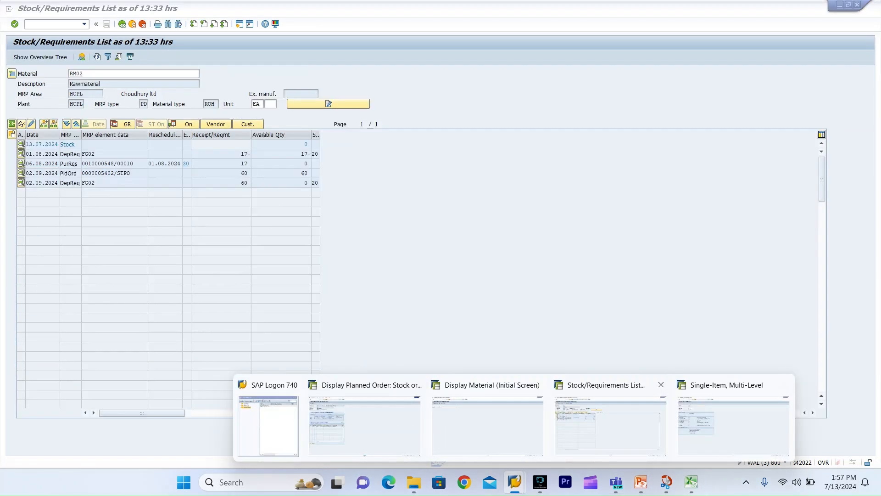
left_click(733, 424)
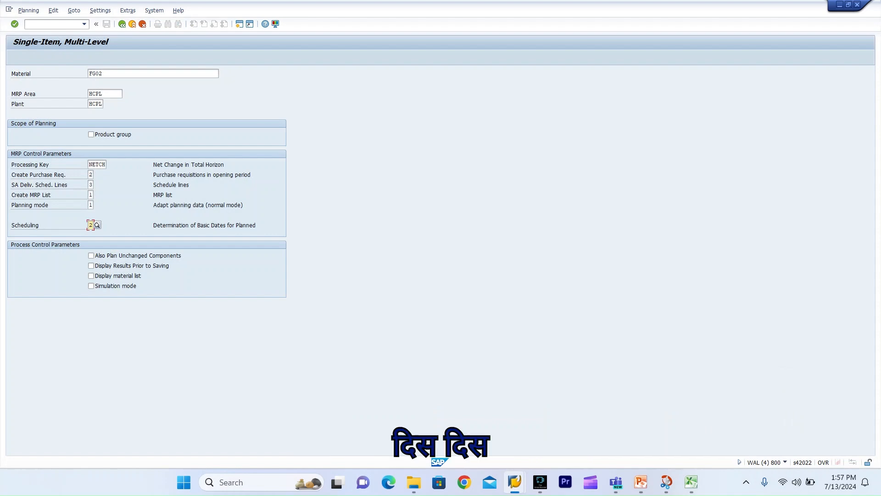
left_click(90, 174)
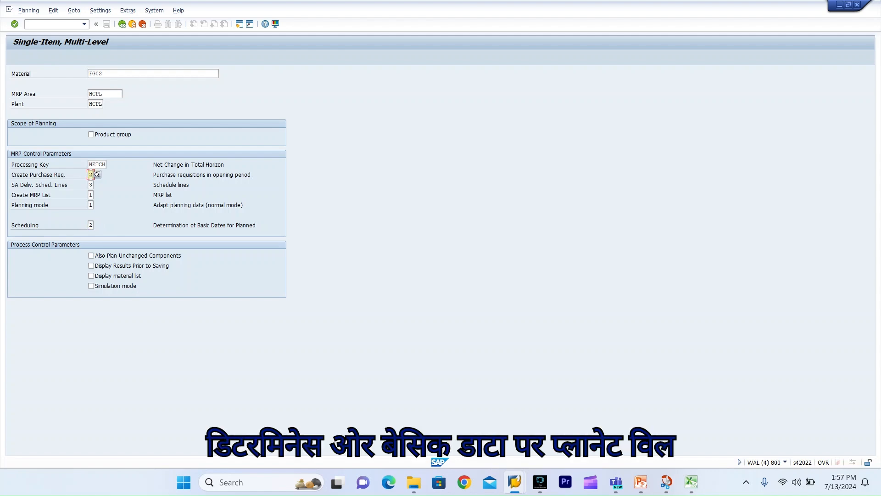
left_click(91, 225)
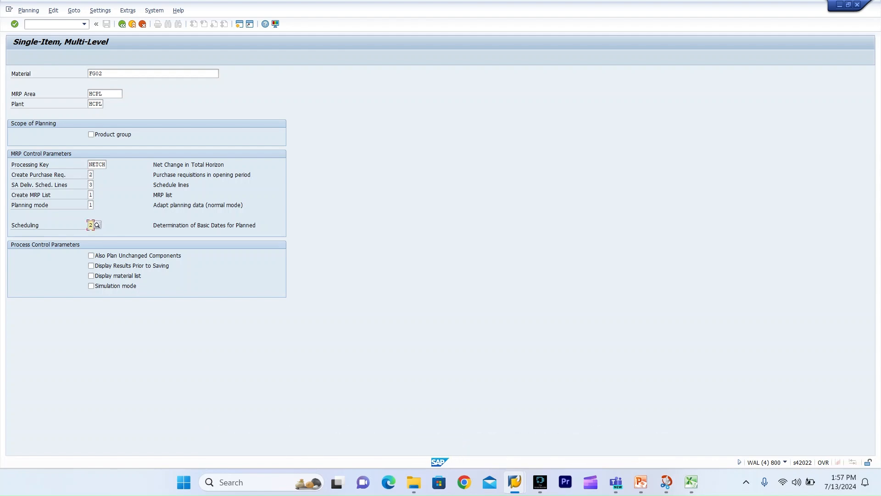
key("F4")
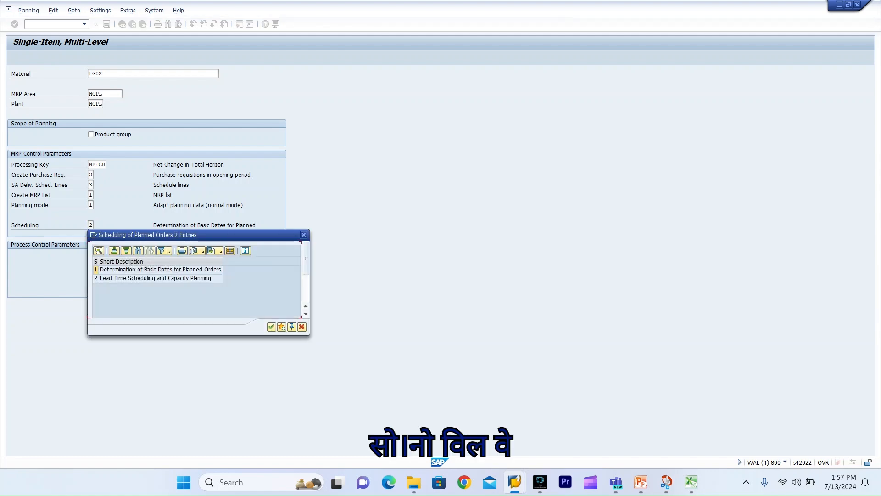
left_click(160, 278)
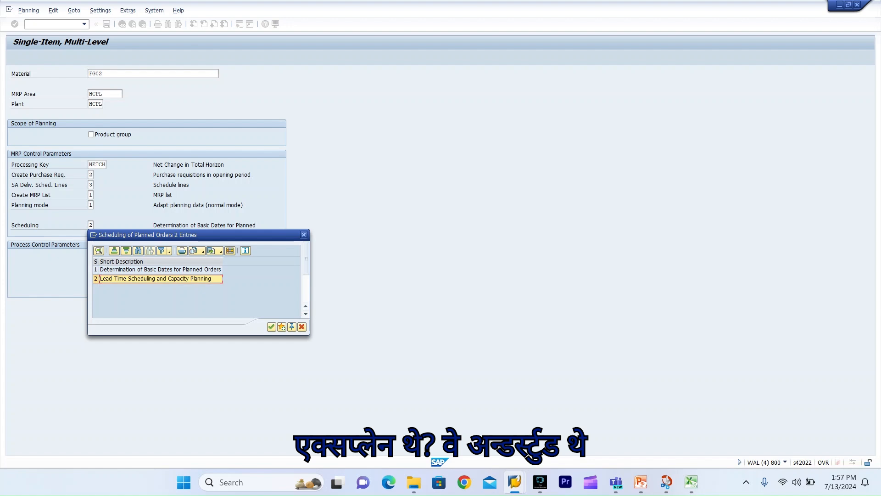
key("Return")
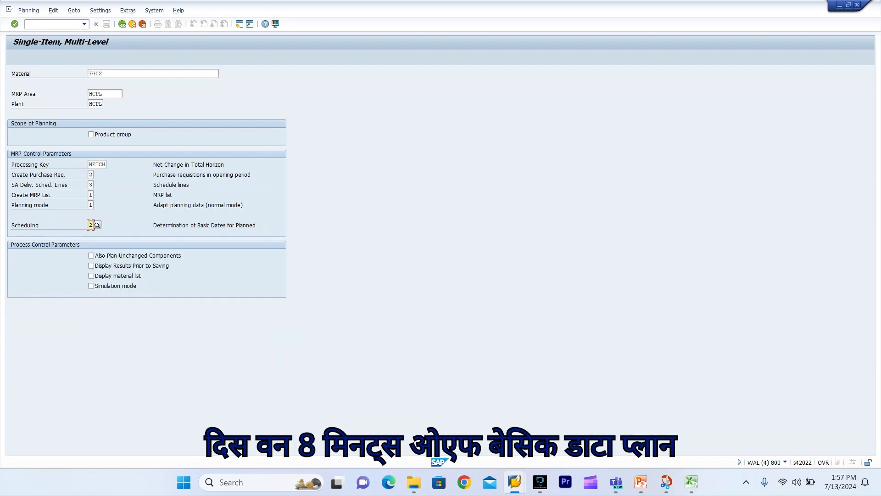
Step: Review the purchase requisition creation indicators and set Create Purchase Req. to 3, Planned orders
left_click(91, 174)
left_click(97, 174)
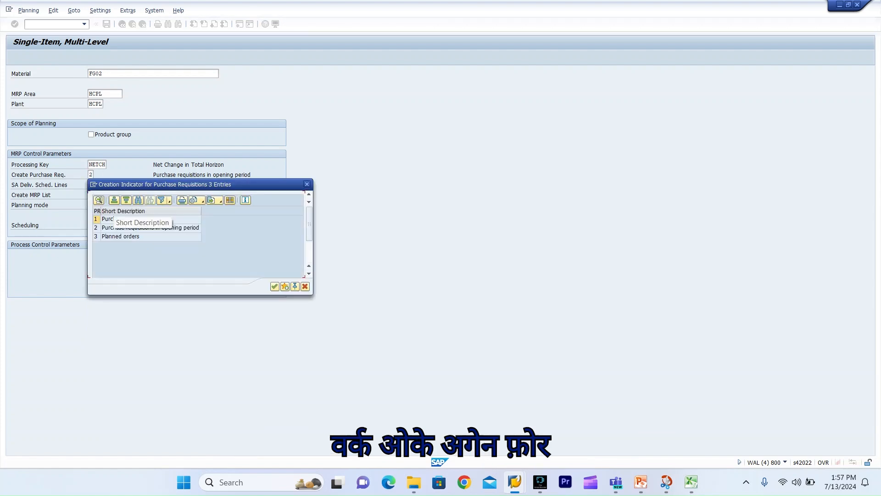
left_click(115, 219)
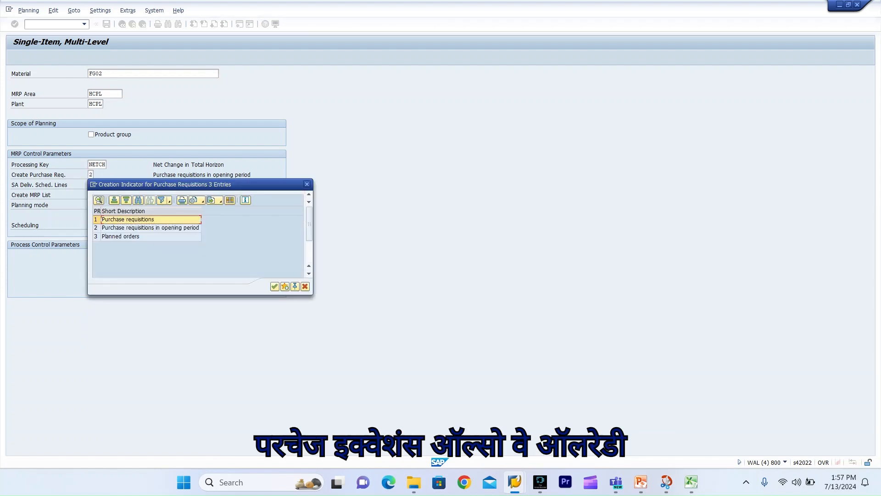
left_click(133, 228)
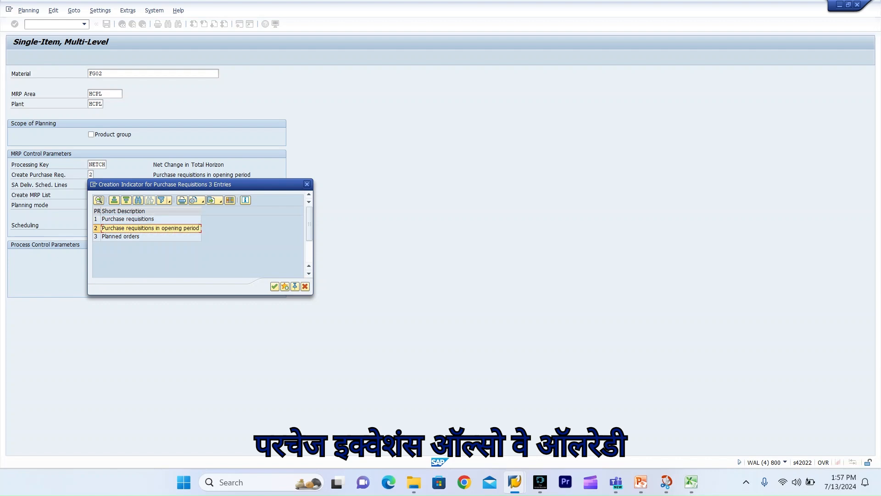
double_click(120, 237)
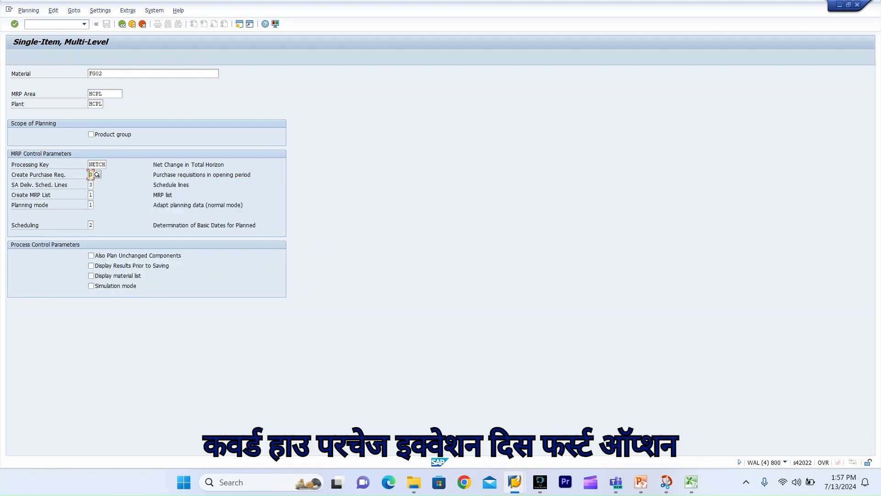
Step: Set Planning mode to 3, Delete and recreate planning data, and execute the planning run for FG02
left_click(90, 205)
left_click(97, 204)
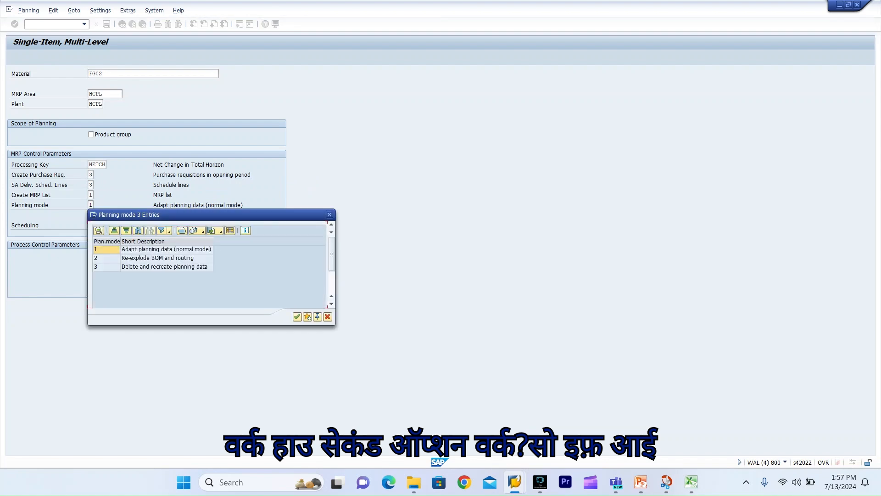
double_click(164, 267)
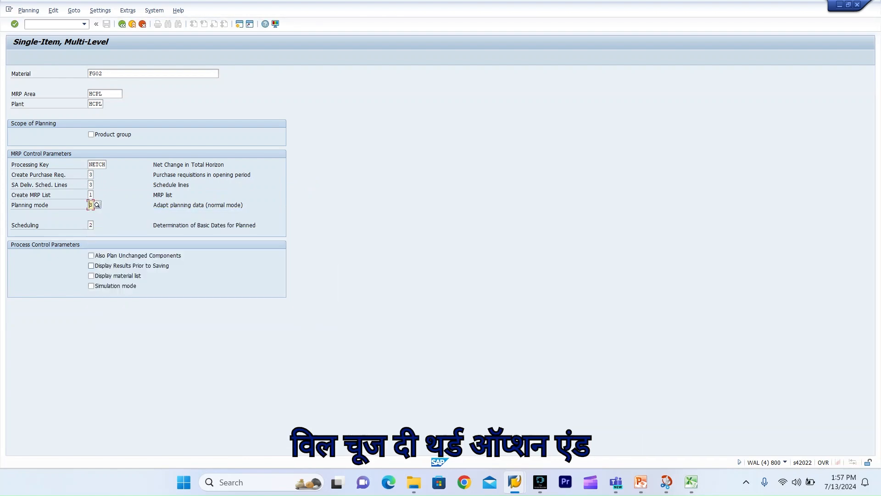
key("Return")
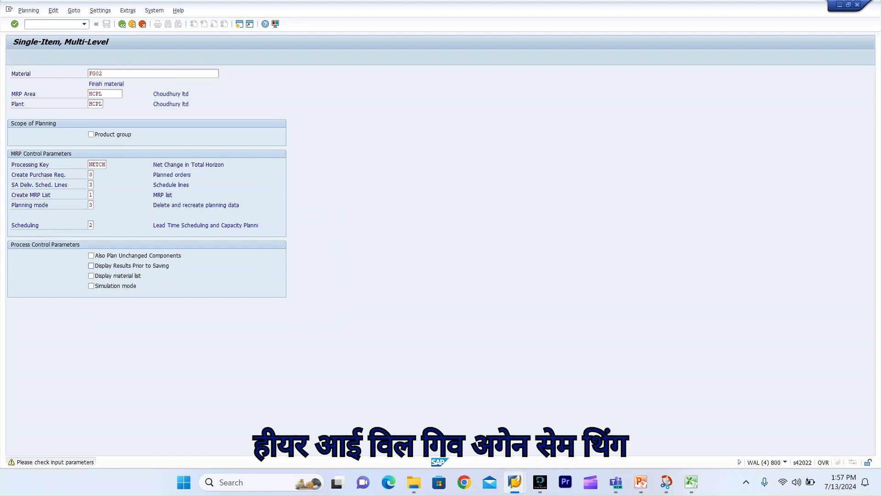
key("Return")
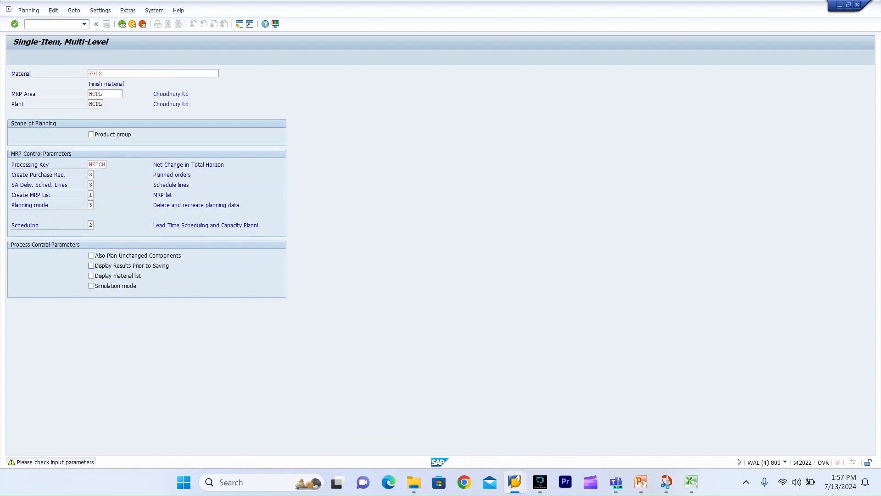
mouse_move(514, 482)
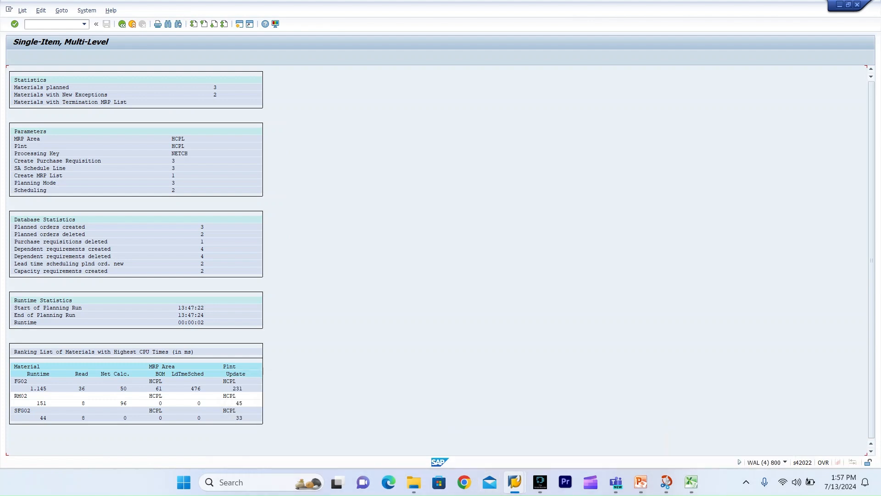
Step: Refresh FG02's stock/requirements list and display the planned order dated 01.08.2024 to check its production dates
mouse_move(611, 422)
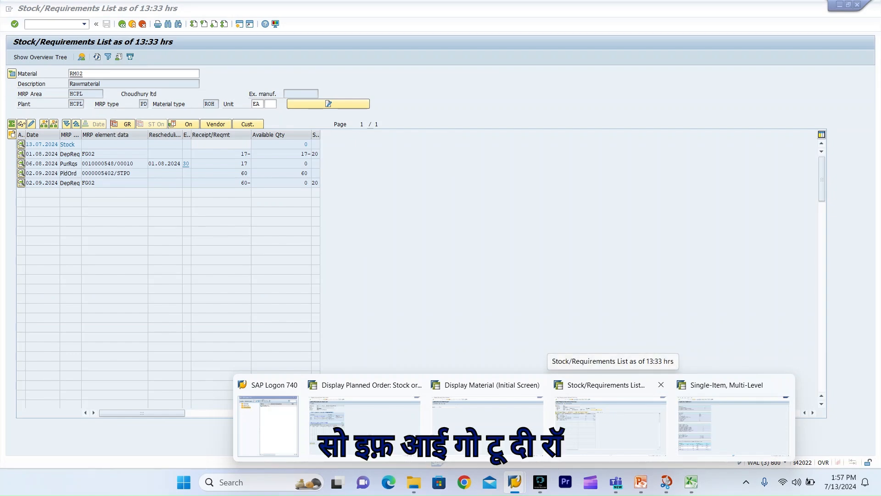
left_click(365, 425)
key("F3")
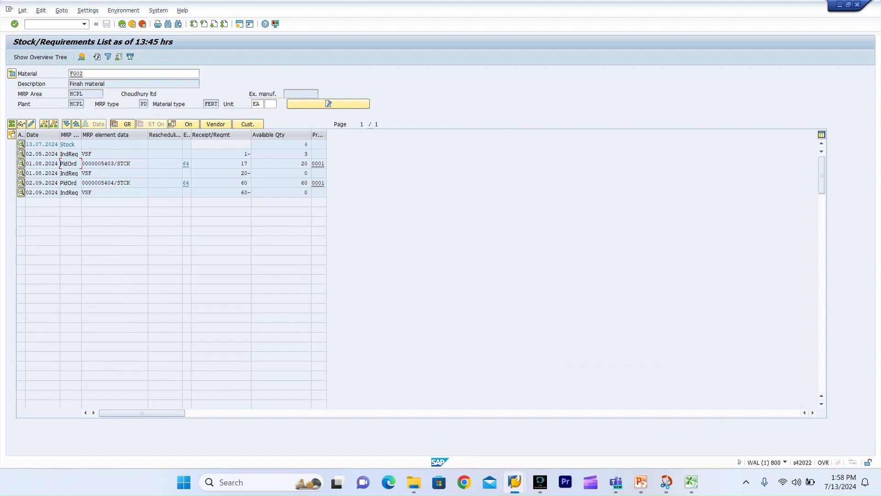
left_click(96, 57)
double_click(69, 164)
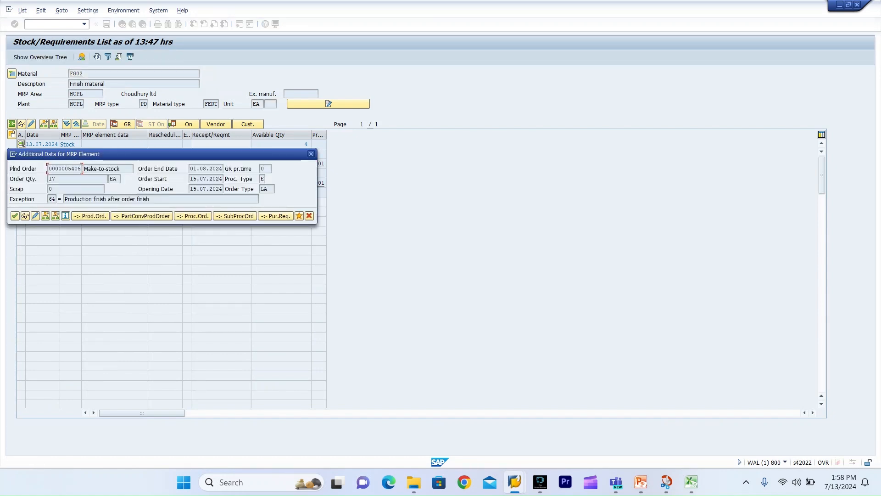
left_click(25, 216)
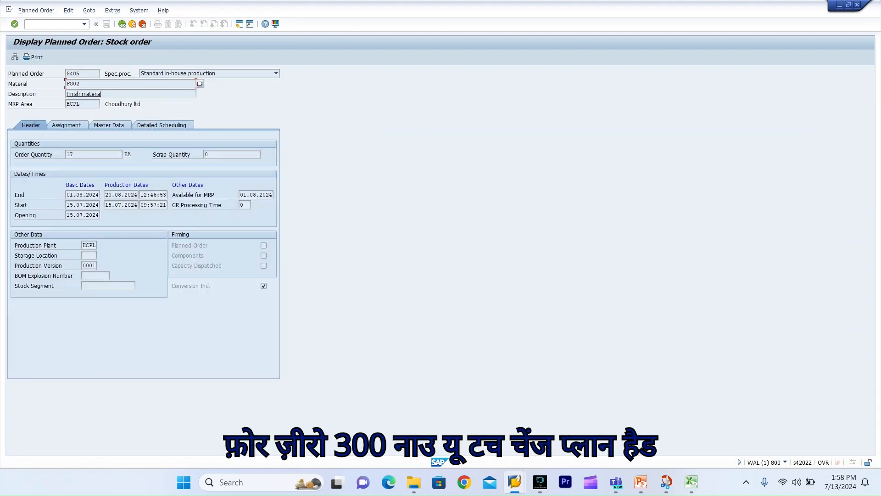
left_click(121, 24)
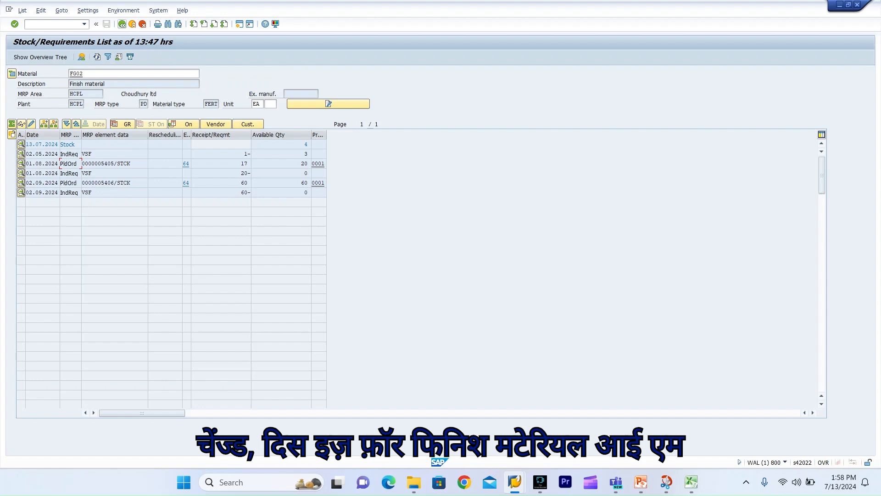
Step: Refresh RM02's stock/requirements list and compare its planned order and dependent requirements with FG02's list
mouse_move(515, 482)
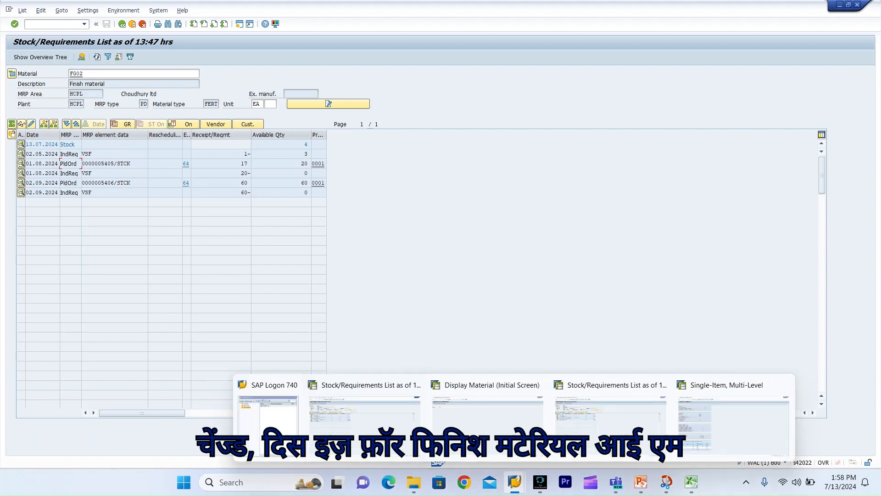
left_click(611, 413)
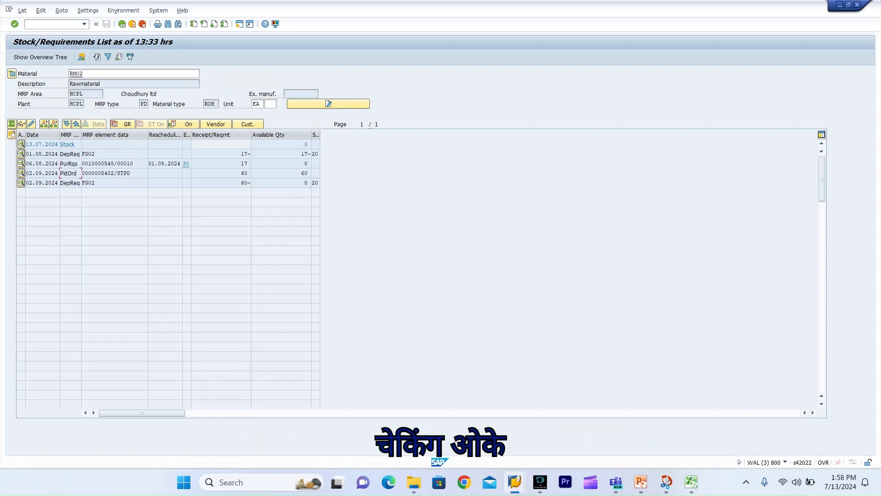
left_click(97, 57)
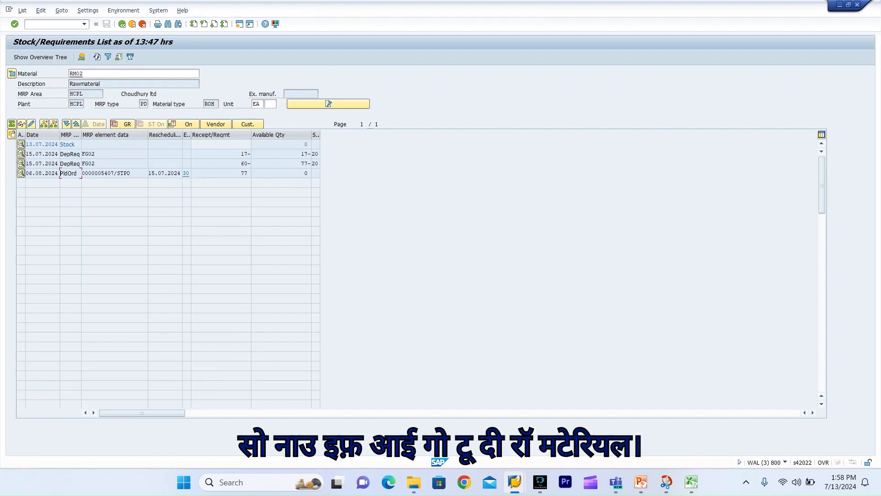
left_click(115, 173)
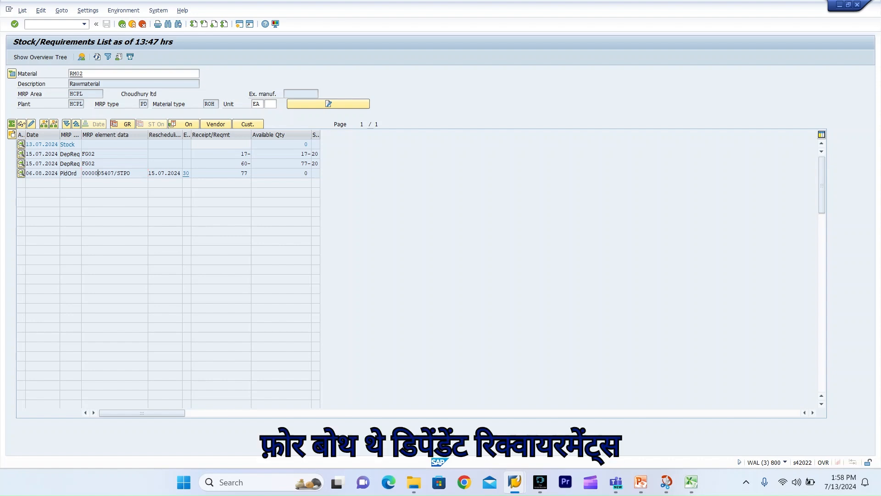
key("alt+Tab")
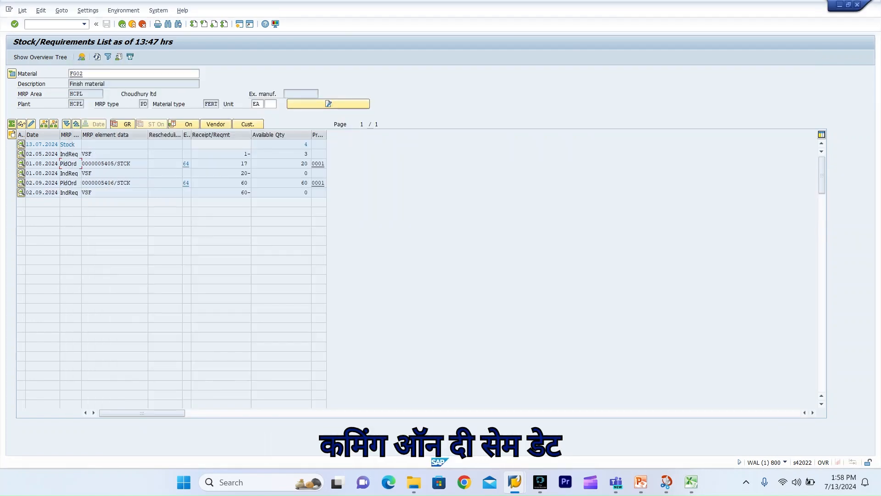
key("alt+Tab")
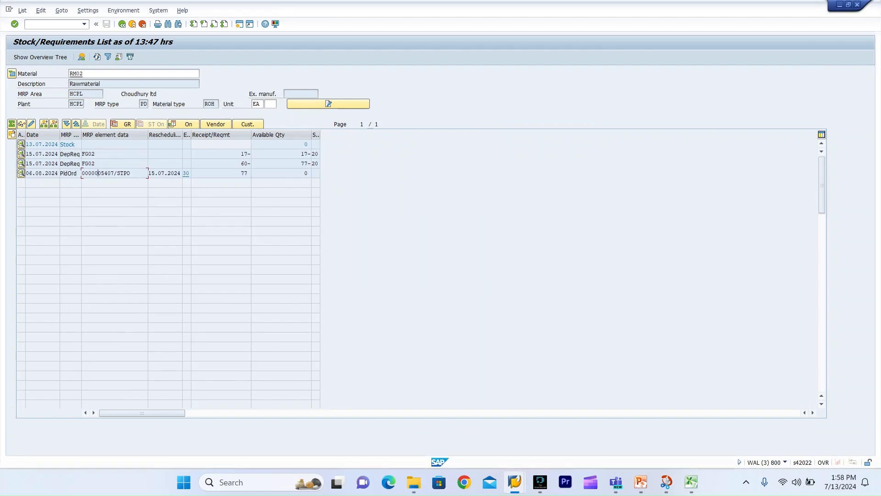
key("alt+Tab")
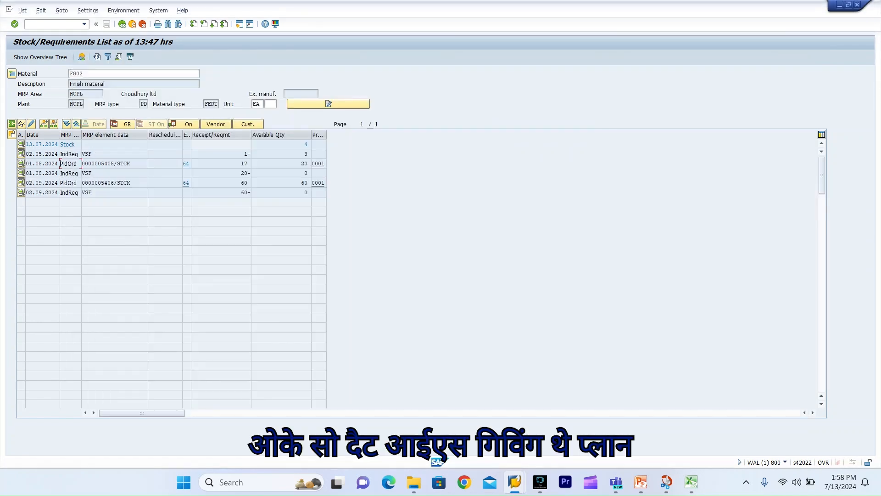
Step: Return to the Single-Item, Multi-Level initial screen and review the three purchase requisition creation indicators without changing the setting
key("alt+Tab")
key("alt+Tab")
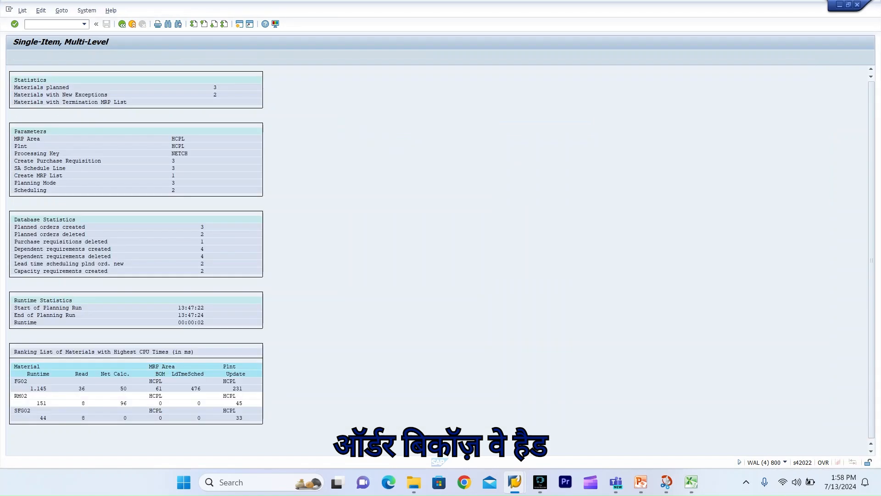
key("F3")
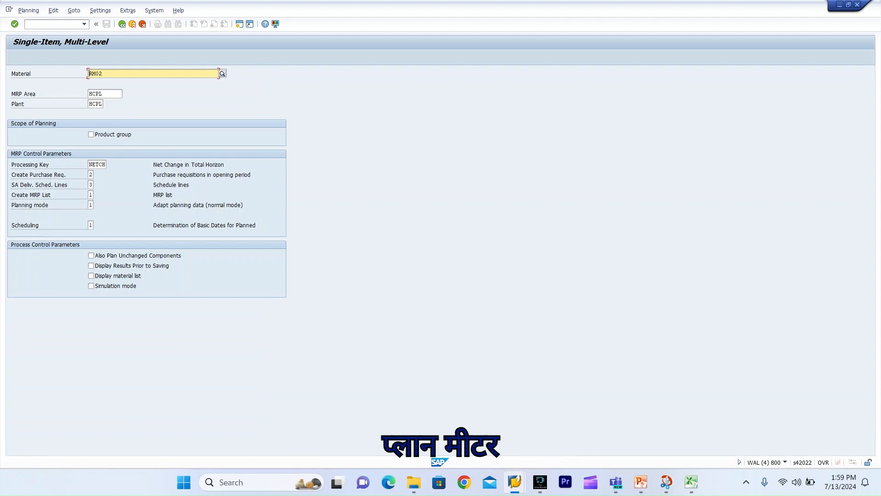
left_click(91, 175)
key("F4")
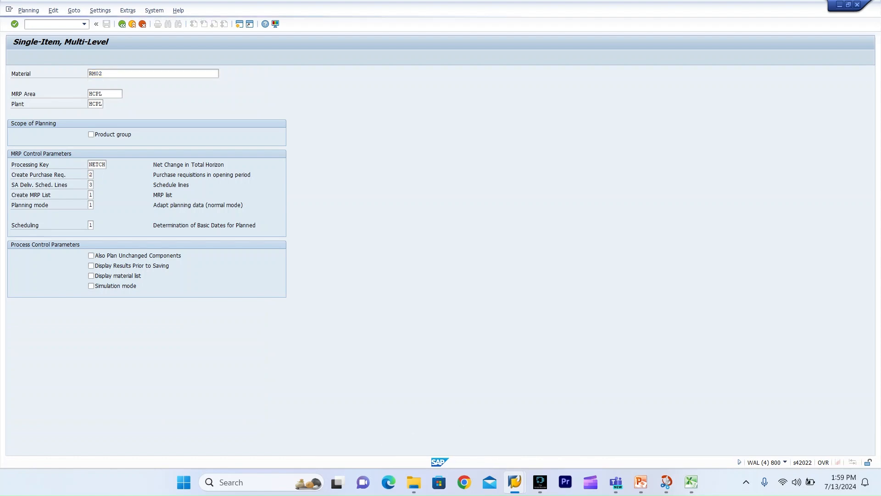
left_click(141, 219)
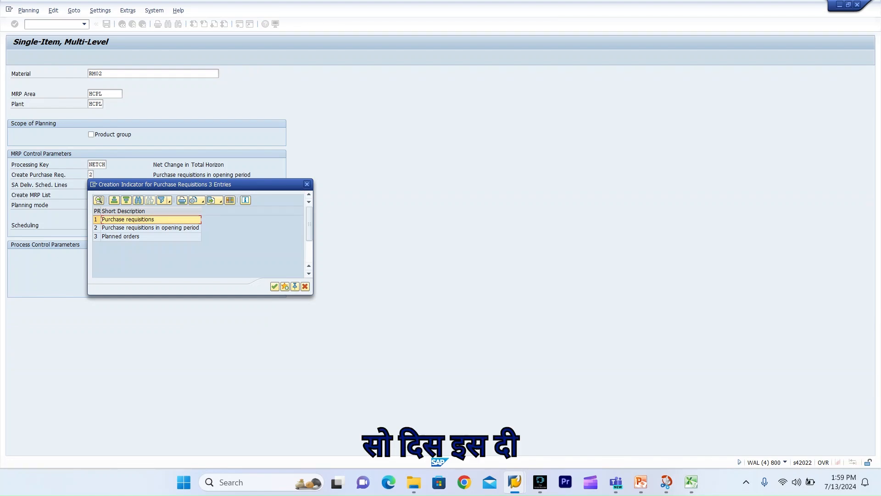
left_click(150, 227)
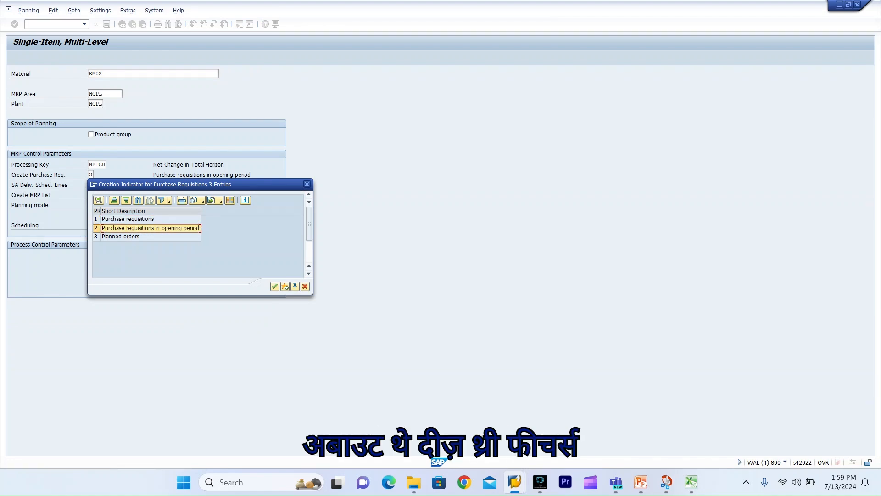
left_click(150, 237)
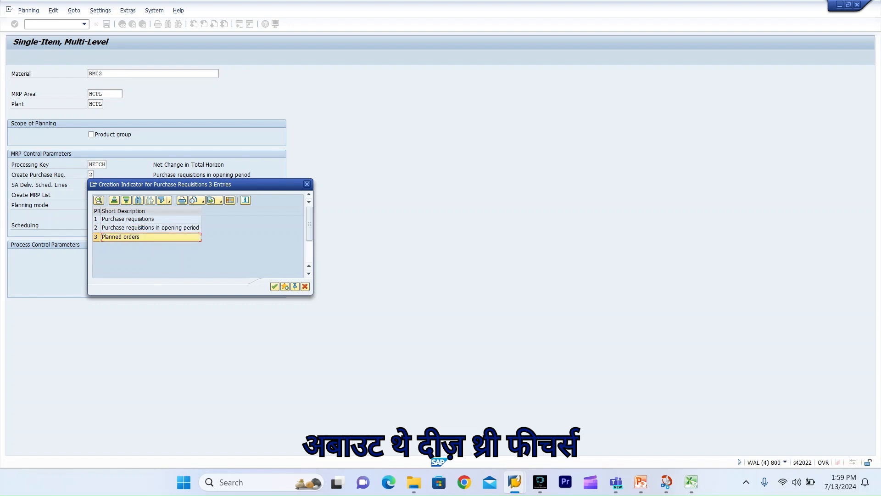
key("Escape")
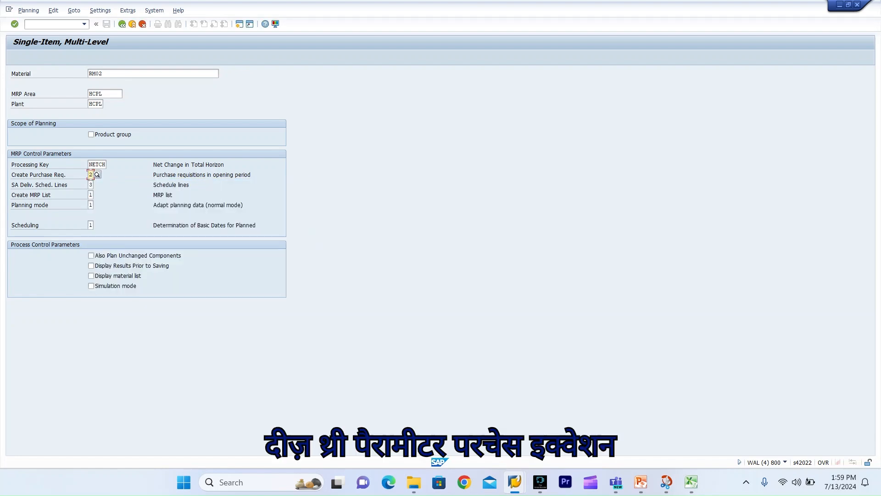
Step: Review the planning mode options from Adapt planning data through Re-explode BOM and routing to Delete and recreate planning data
left_click(91, 205)
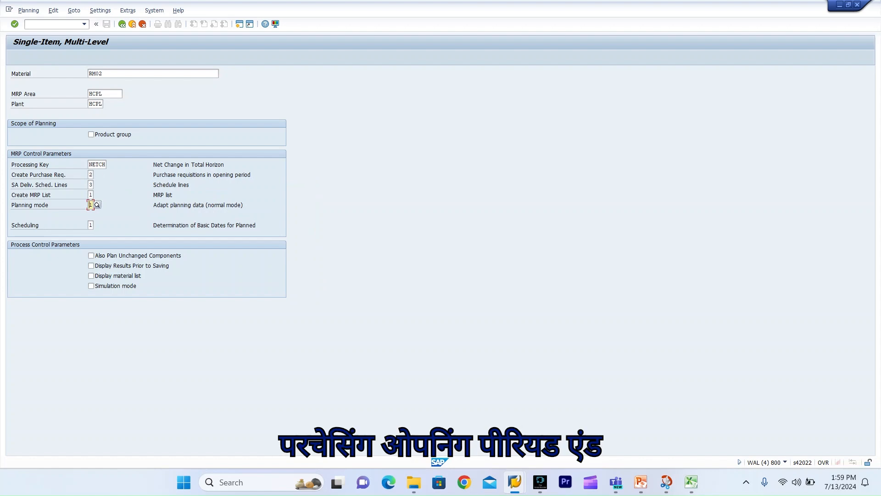
key("F4")
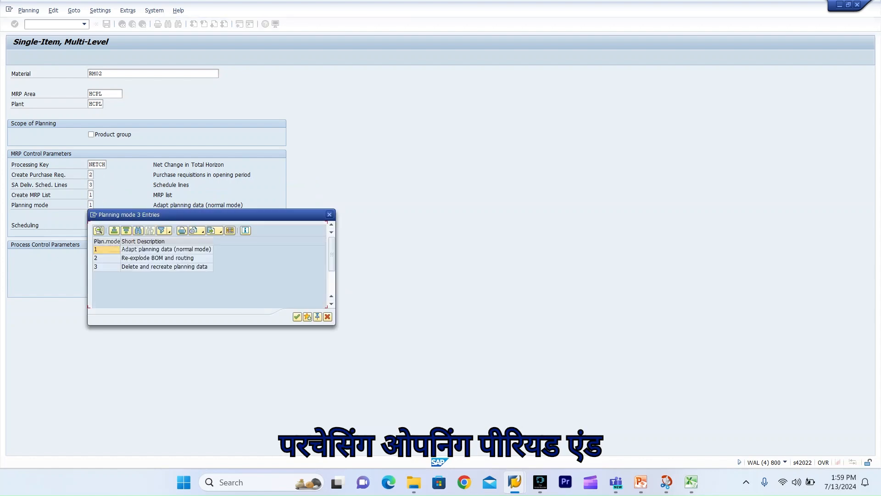
left_click(166, 249)
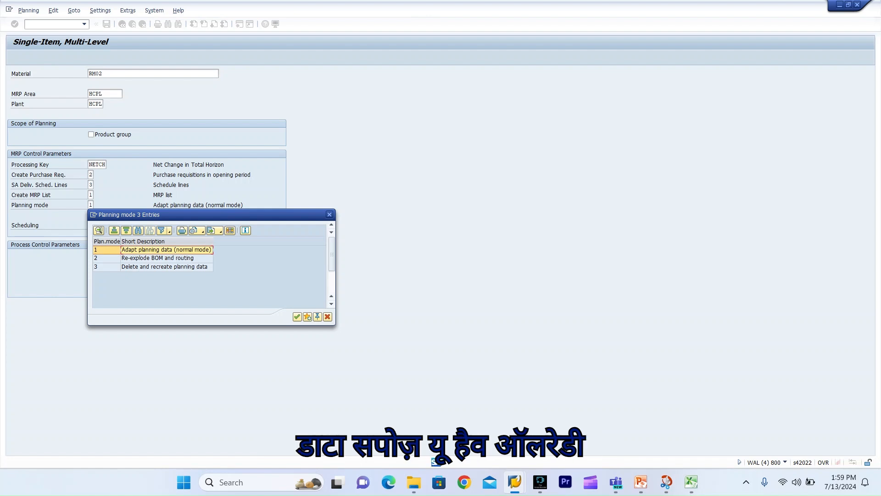
left_click(157, 258)
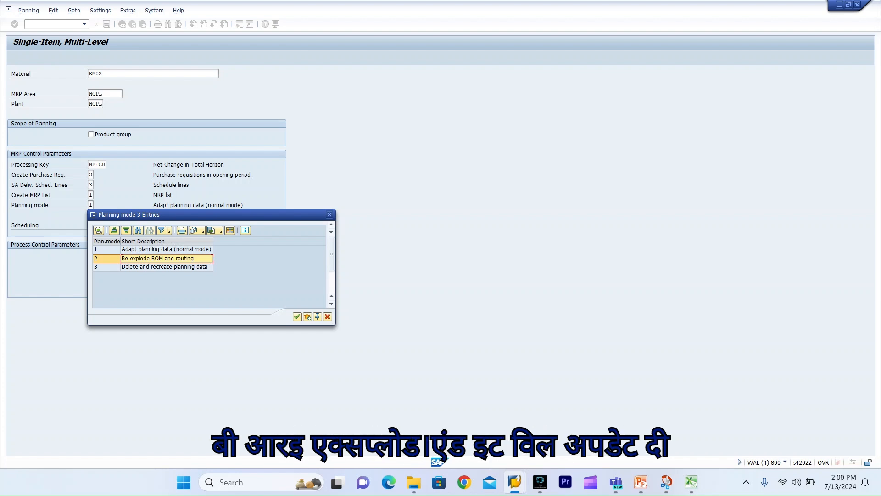
left_click(165, 267)
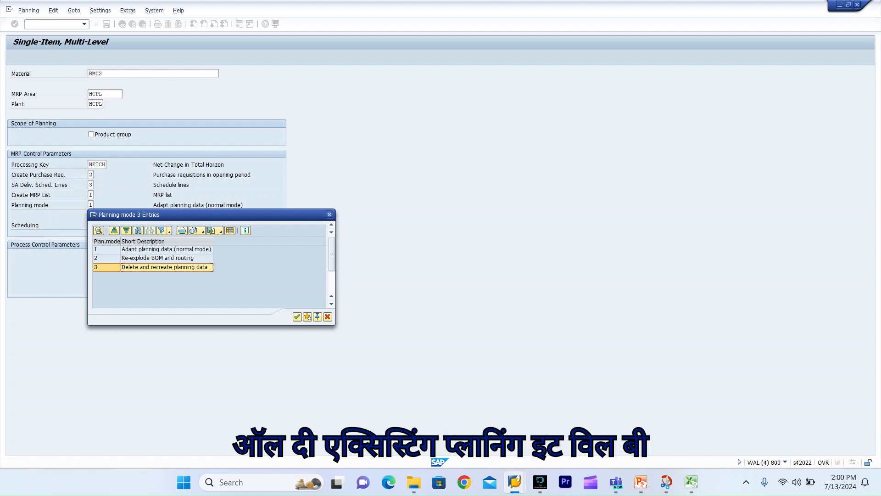
key("Return")
Step: Review the scheduling options for basic date determination and lead time scheduling, leaving the current selection in place
left_click(90, 225)
key("F4")
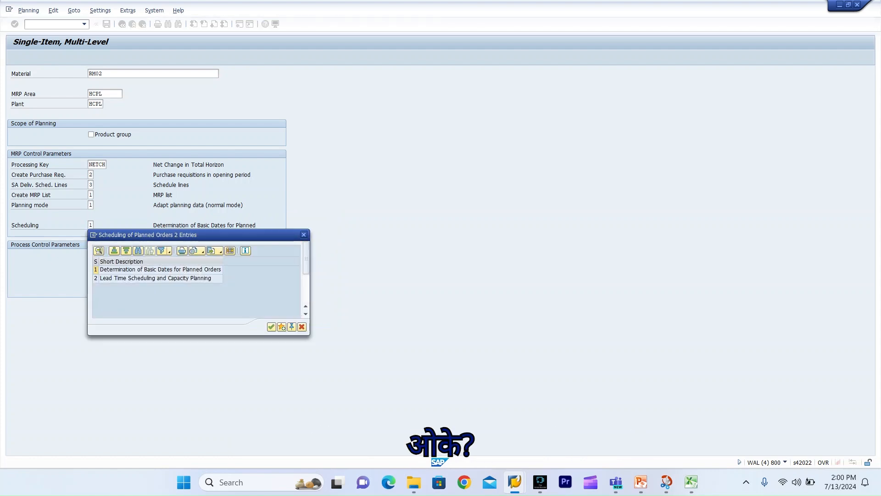
left_click(161, 269)
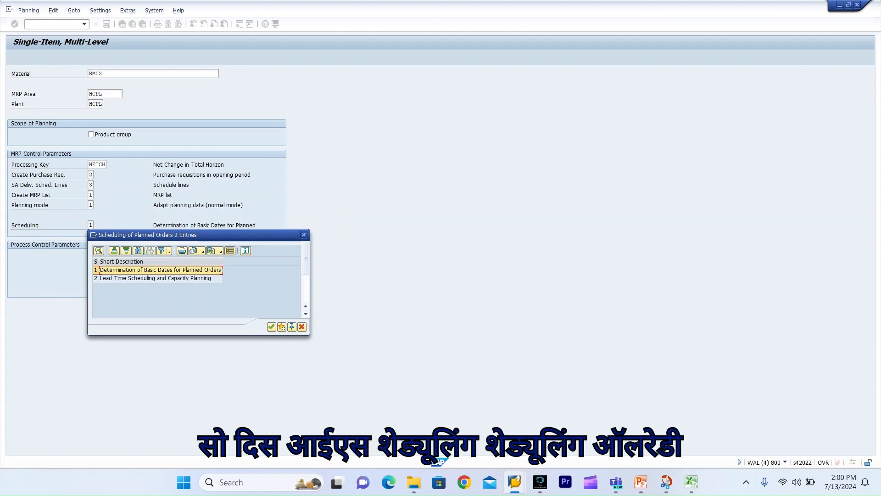
left_click(161, 278)
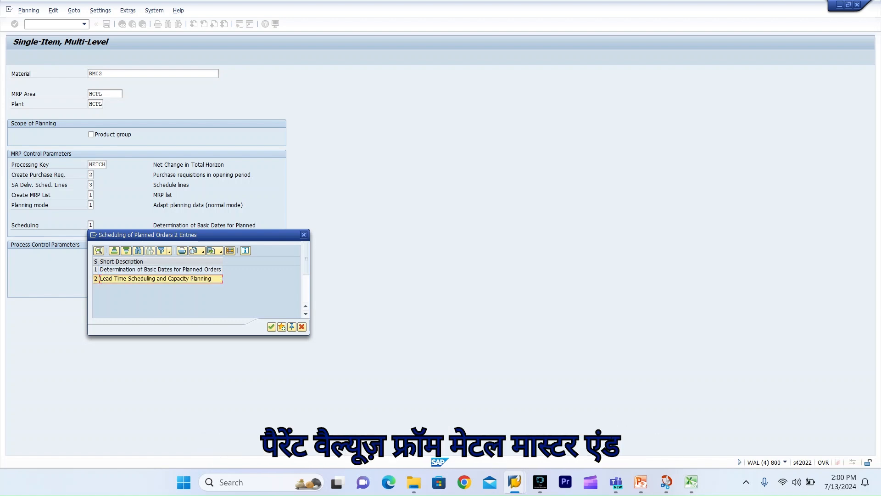
left_click(304, 234)
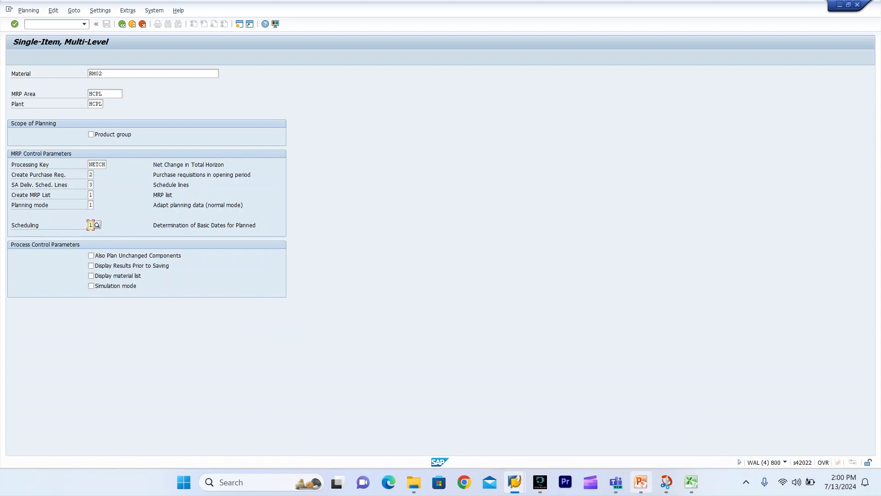
Step: Switch to the MRP Part-3 presentation in PowerPoint and show the Topics slide to recap the MRP control parameters
left_click(641, 482)
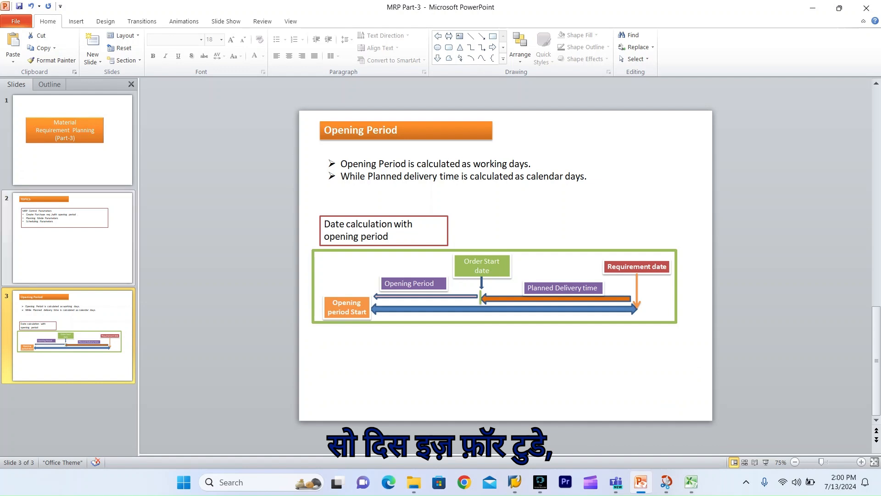
left_click(72, 237)
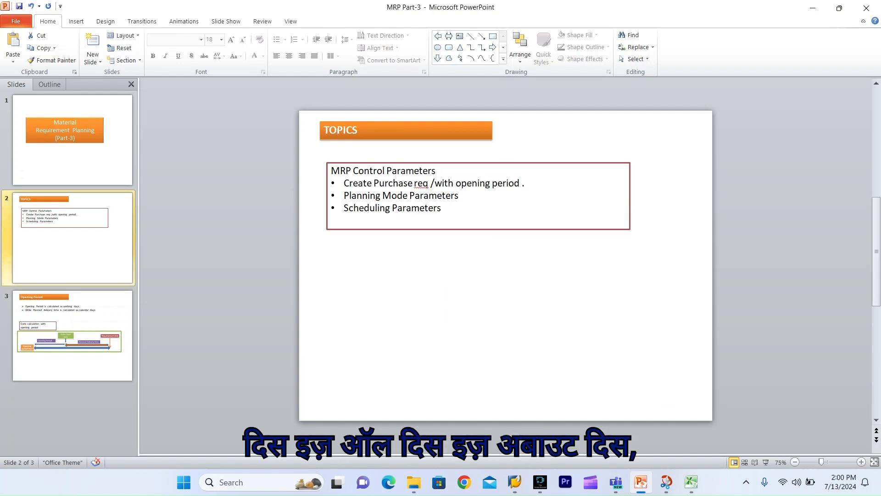